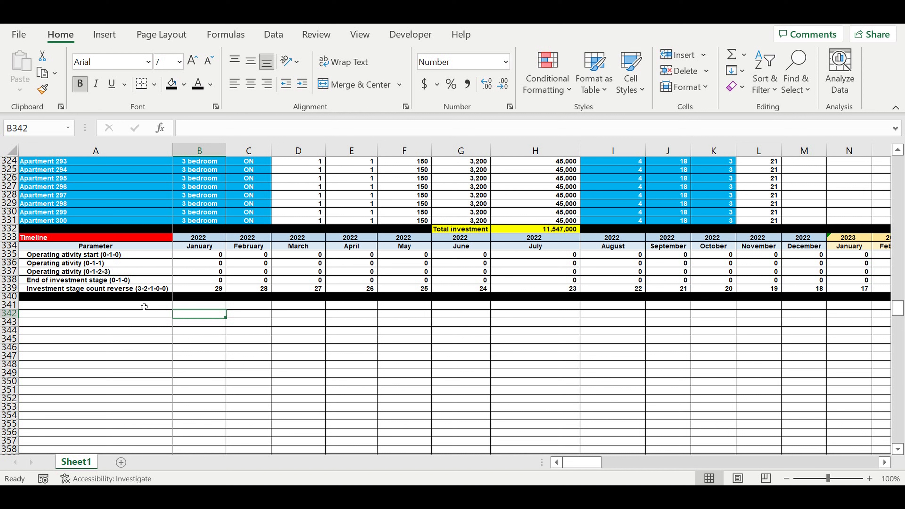
# - Copy the Timeline header rows 333 and 334 into rows 341 and 342
pyautogui.click(144, 306)
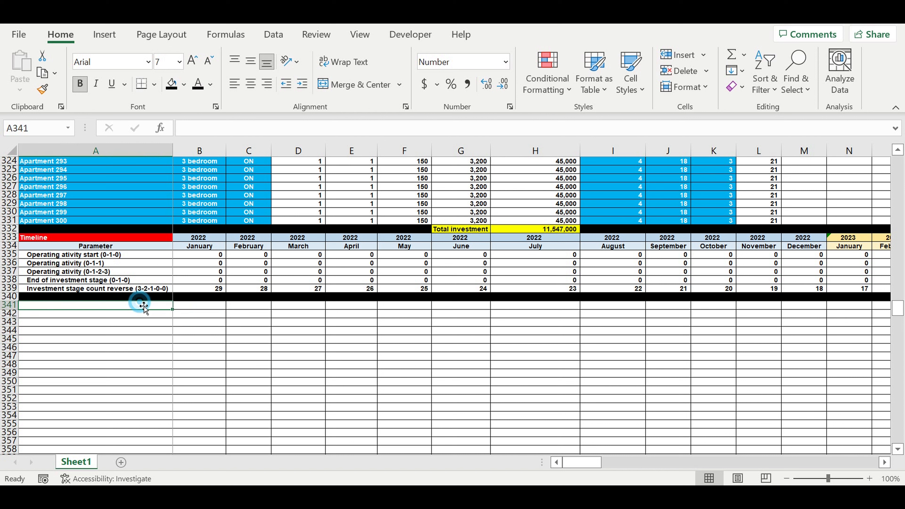
pyautogui.moveTo(6, 238); pyautogui.dragTo(17, 246)
pyautogui.hotkey('ctrl', 'c')
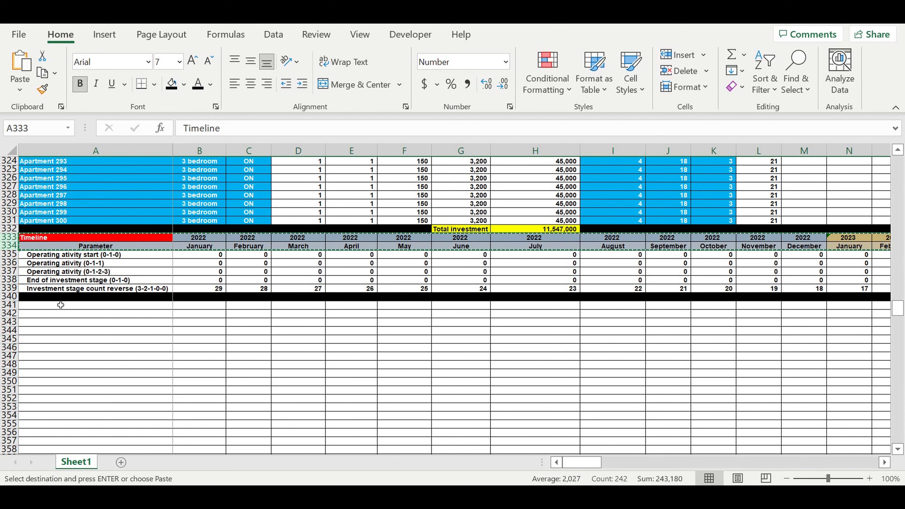
pyautogui.click(57, 305)
pyautogui.hotkey('ctrl', 'v')
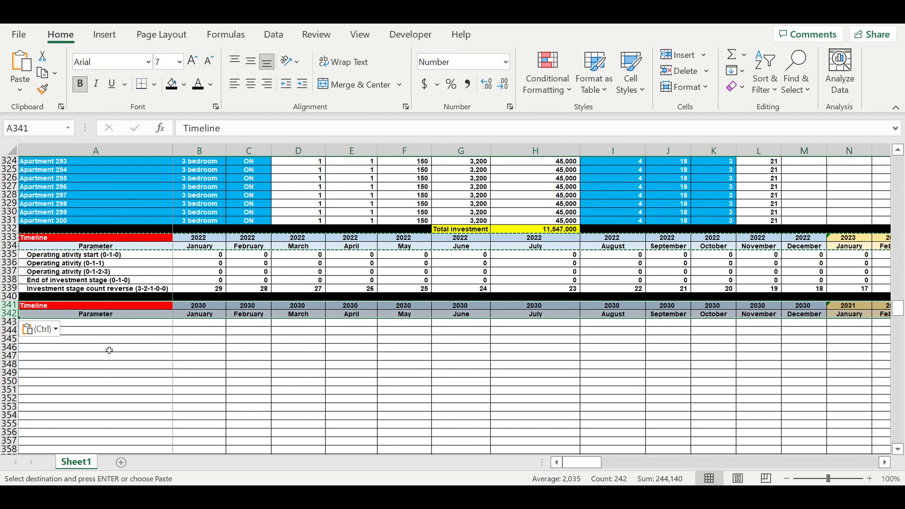
pyautogui.click(112, 347)
# - Link the first year cell B341 of the copied header to B333
pyautogui.click(196, 307)
pyautogui.write('=')
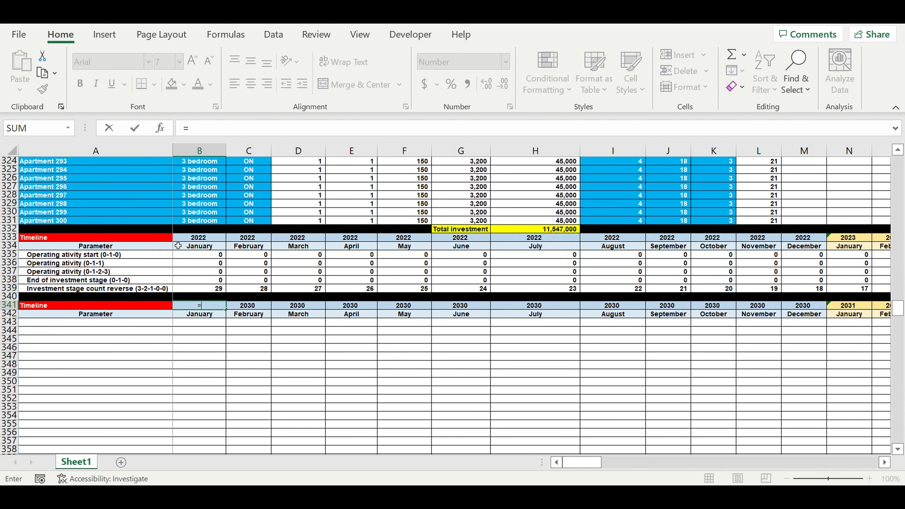
pyautogui.click(198, 238)
pyautogui.press('Return')
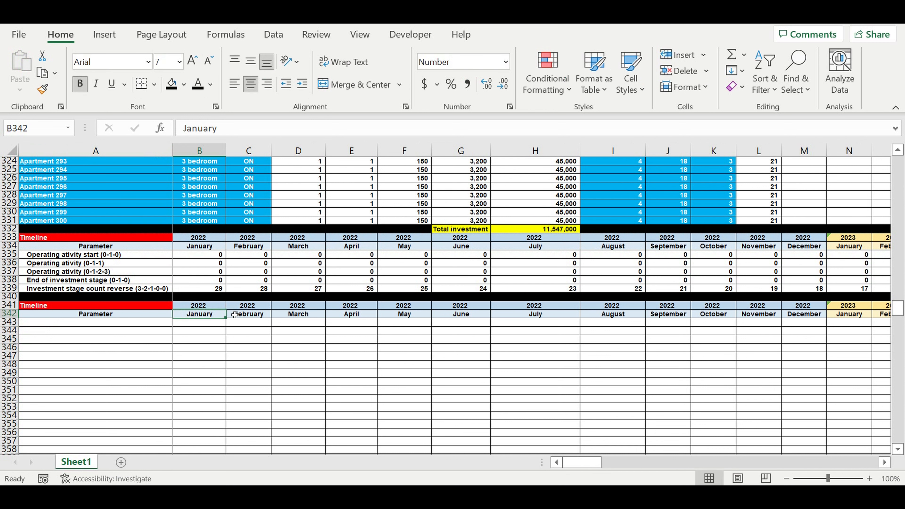
# - Replace the block title in A341 with "Operating activity start (0-1-0)"
pyautogui.click(132, 337)
pyautogui.click(89, 306)
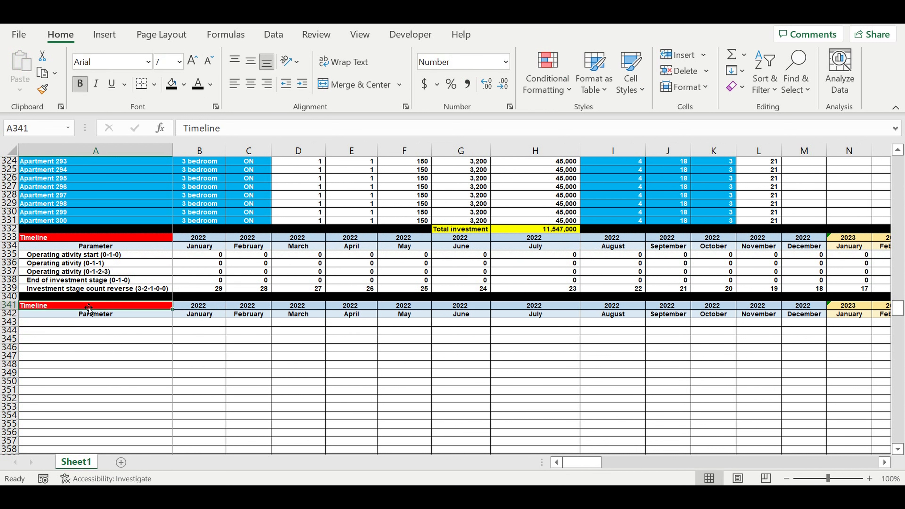
pyautogui.write('operating activity start')
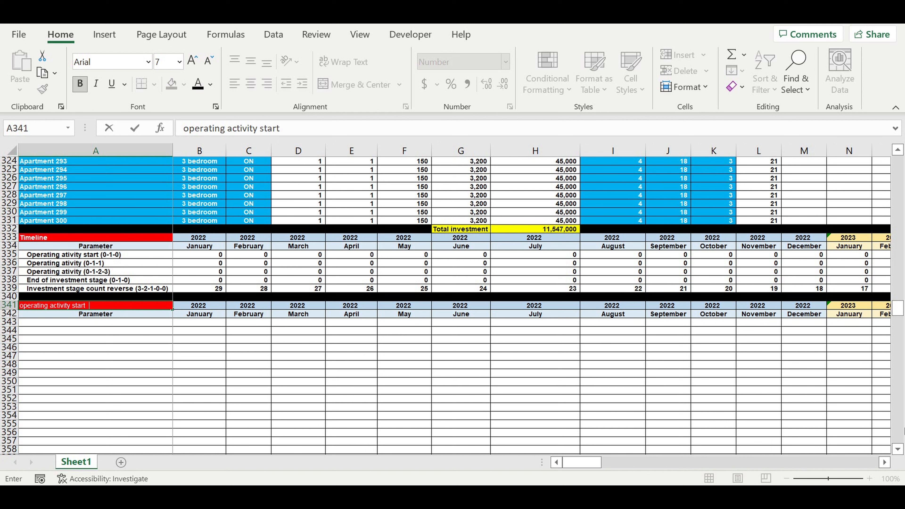
pyautogui.write('-0')
pyautogui.moveTo(190, 131); pyautogui.dragTo(183, 129)
pyautogui.write('O')
pyautogui.press('Return')
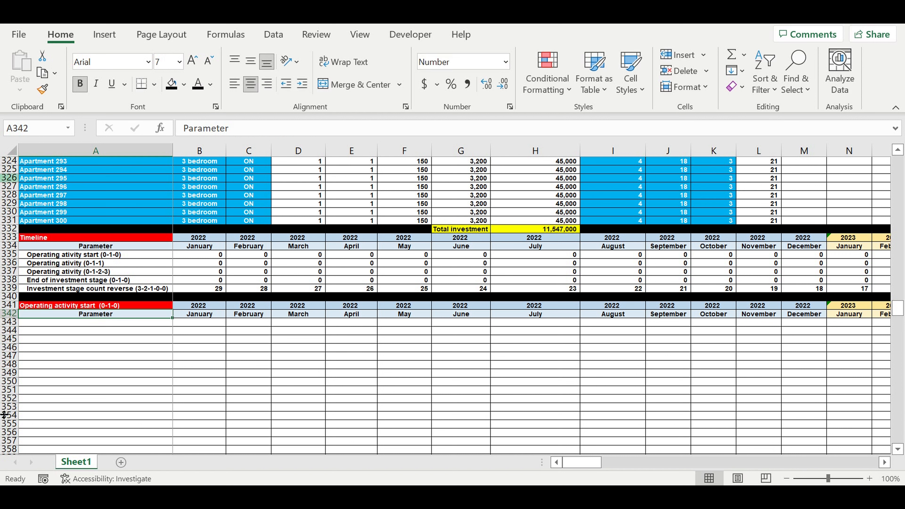
# - Format the title cell A341 with a yellow fill and black text
pyautogui.click(144, 308)
pyautogui.click(184, 84)
pyautogui.click(211, 221)
pyautogui.click(197, 84)
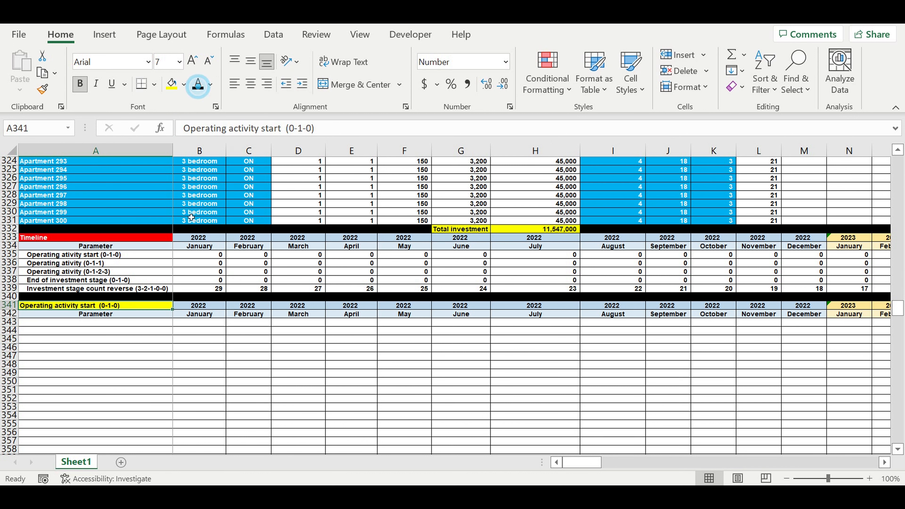
# - Link A343 to the Apartment 1 name in A32 of the core block of inputs
pyautogui.click(129, 323)
pyautogui.write('=')
pyautogui.scroll(20, 157, 295)
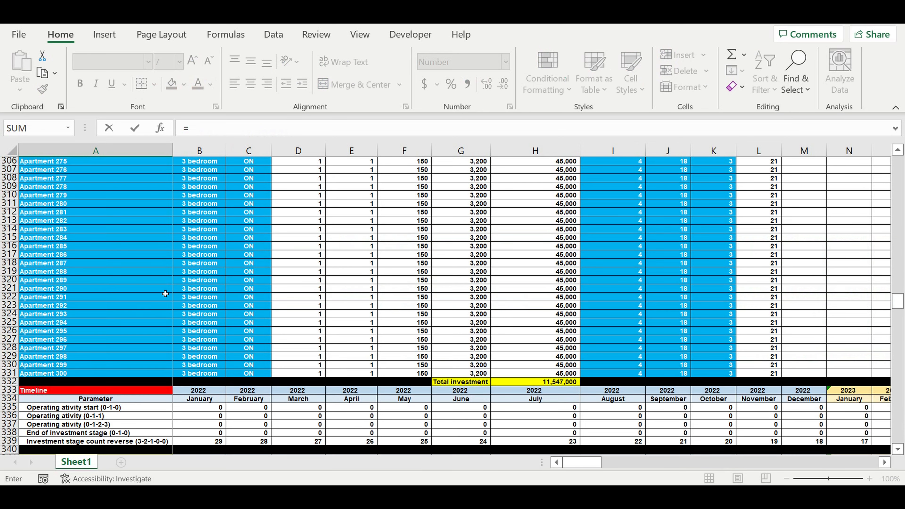
pyautogui.scroll(20, 145, 299)
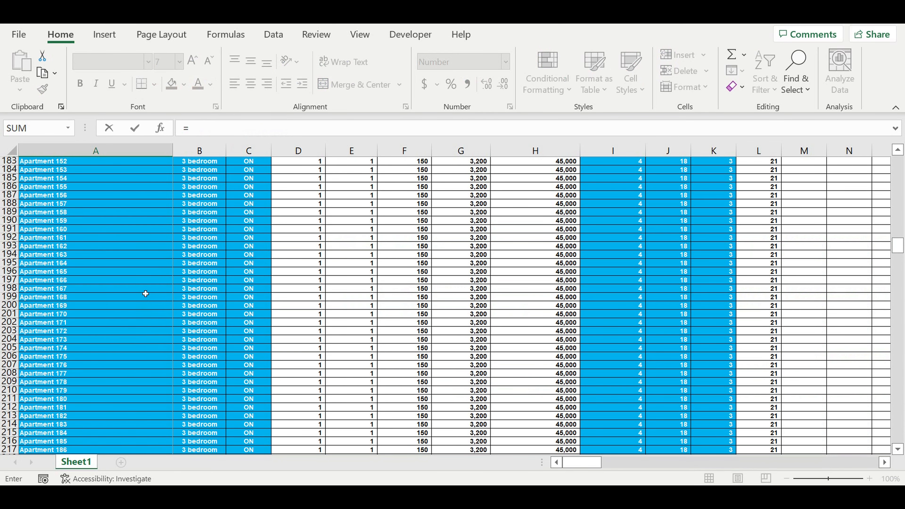
pyautogui.scroll(20, 135, 286)
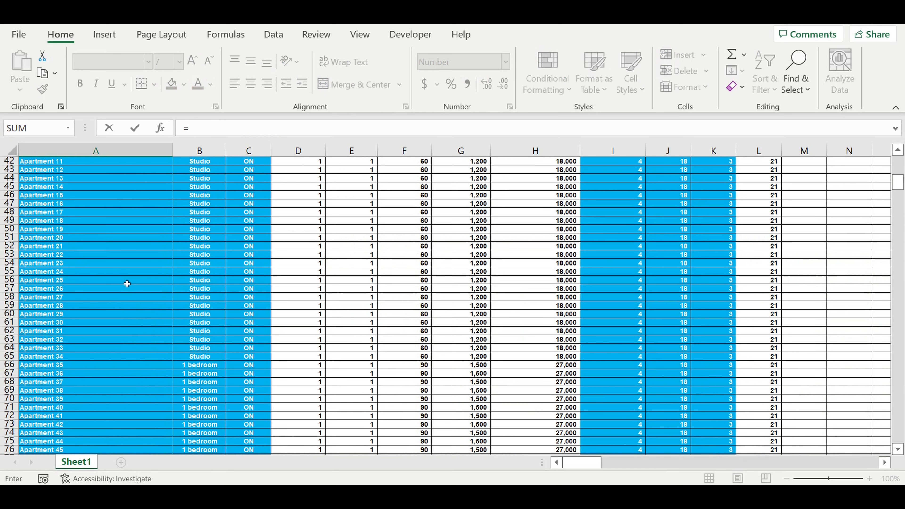
pyautogui.scroll(8, 127, 284)
pyautogui.click(44, 297)
pyautogui.press('Return')
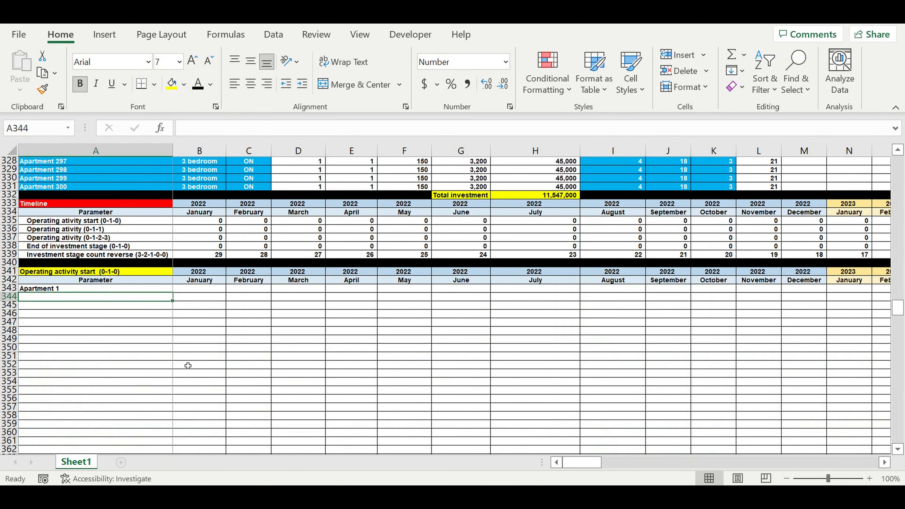
# - Indent the Apartment 1 label in A343 and fill its formula down column A to row 637
pyautogui.scroll(-1, 188, 365)
pyautogui.click(150, 264)
pyautogui.click(301, 85)
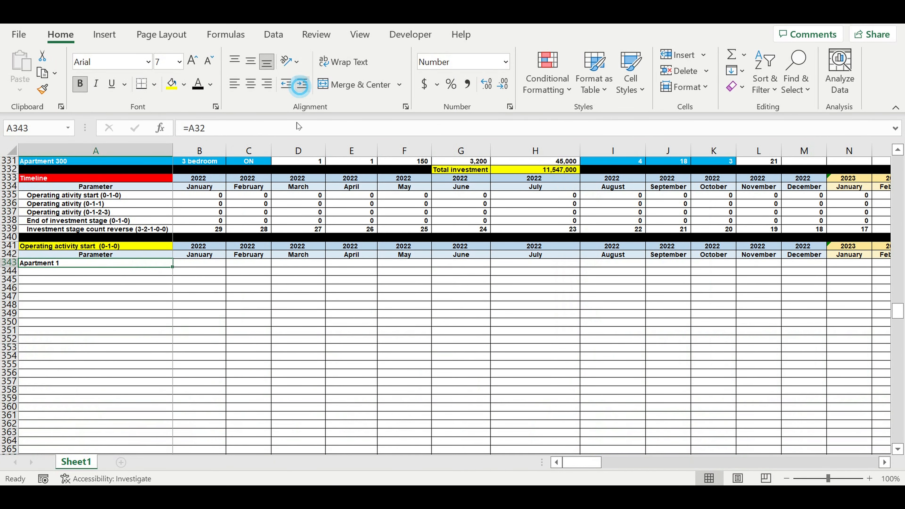
pyautogui.moveTo(176, 272); pyautogui.dragTo(164, 450)
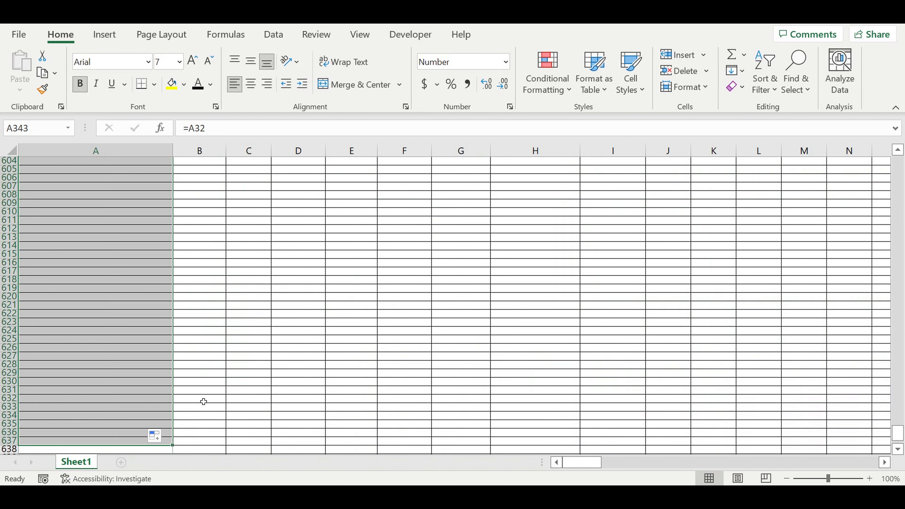
# - Check the filled apartment labels and extend them down column A to Apartment 300 in row 642
pyautogui.scroll(20, 222, 334)
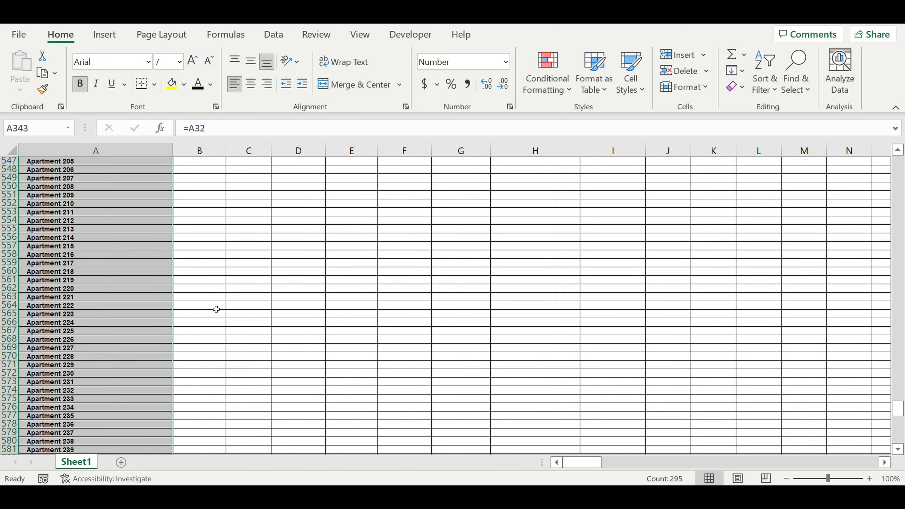
pyautogui.scroll(20, 223, 301)
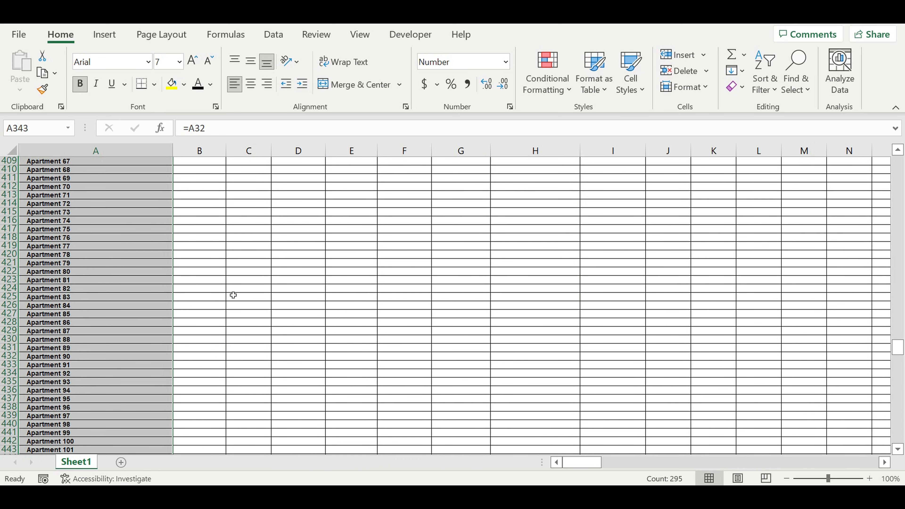
pyautogui.scroll(6, 244, 285)
pyautogui.scroll(-20, 229, 346)
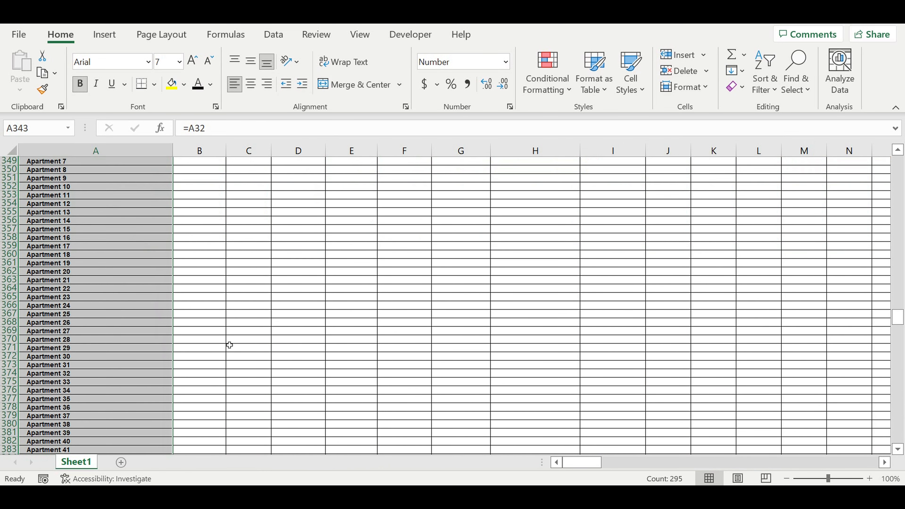
pyautogui.scroll(-20, 231, 343)
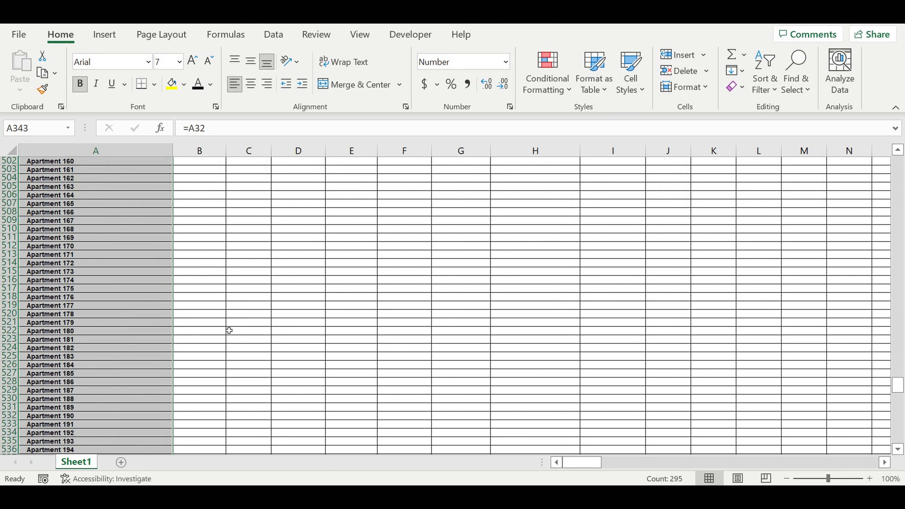
pyautogui.scroll(-20, 225, 338)
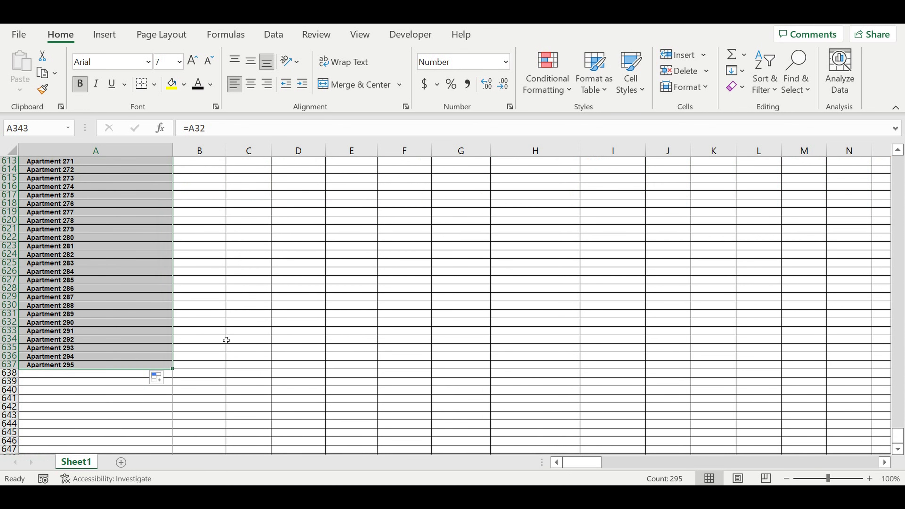
pyautogui.click(89, 263)
pyautogui.moveTo(173, 267); pyautogui.dragTo(177, 308)
# - Fill the whole of row 643 black as a separator below the apartment list
pyautogui.click(9, 313)
pyautogui.click(184, 84)
pyautogui.click(182, 120)
pyautogui.click(277, 220)
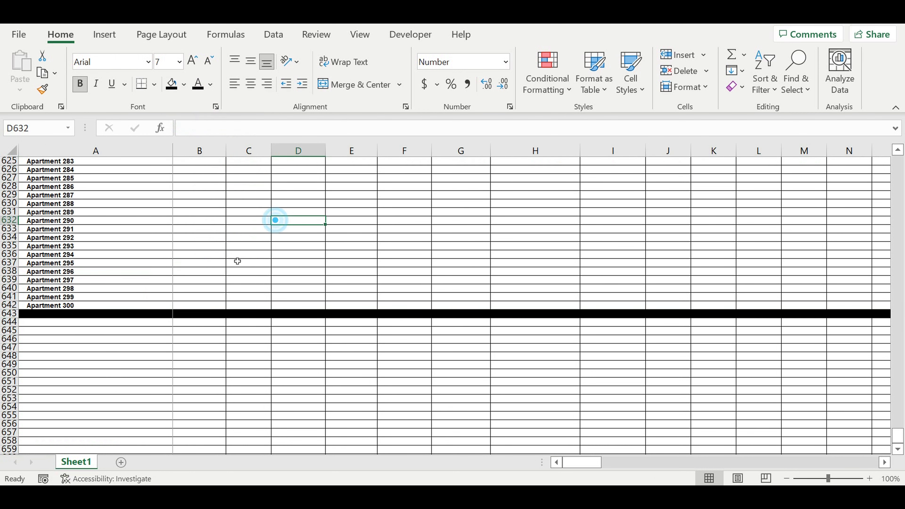
# - Begin an IF formula in B343 for Apartment 1 that tests the operating activity count B$337 for equality
pyautogui.click(202, 247)
pyautogui.moveTo(894, 438); pyautogui.dragTo(897, 310)
pyautogui.click(209, 298)
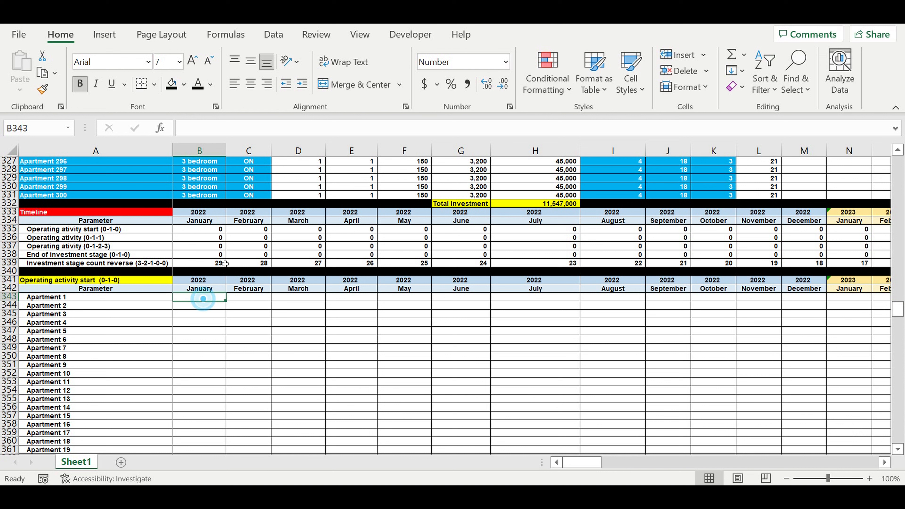
pyautogui.write('=if')
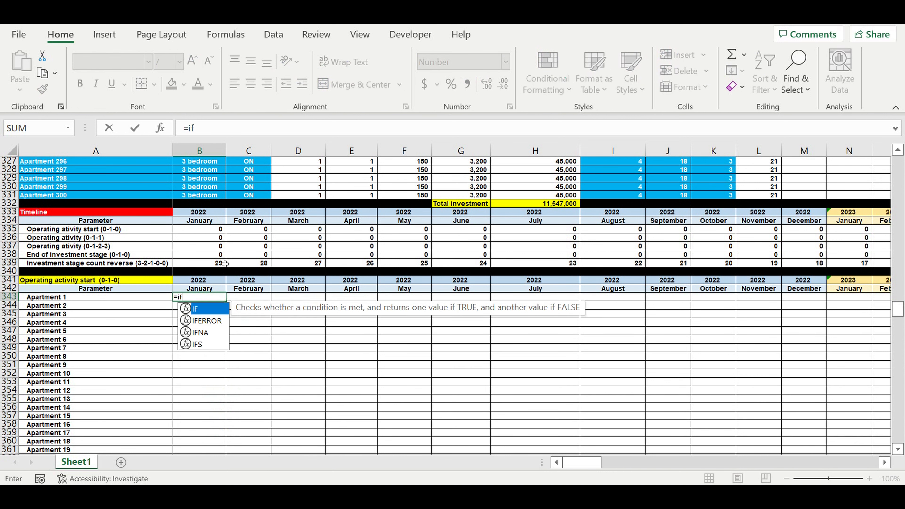
pyautogui.write('(an')
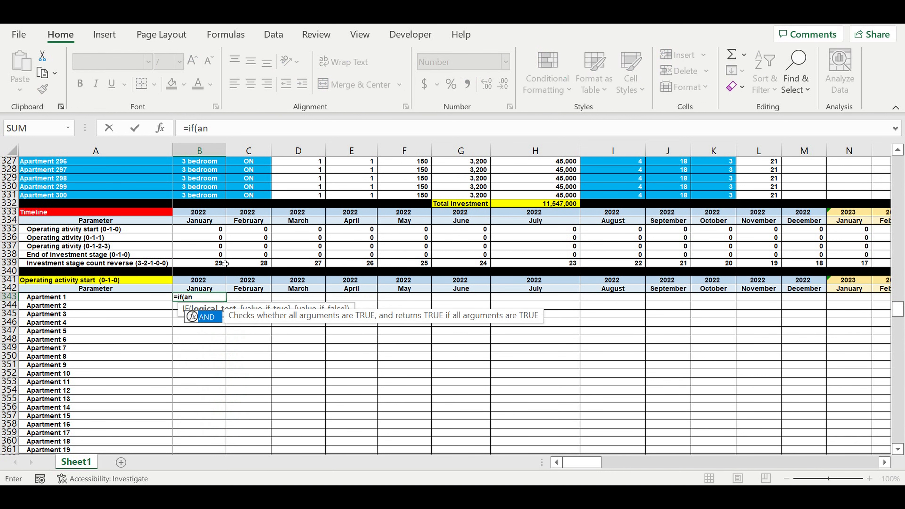
pyautogui.press('BackSpace')
pyautogui.press('BackSpace')
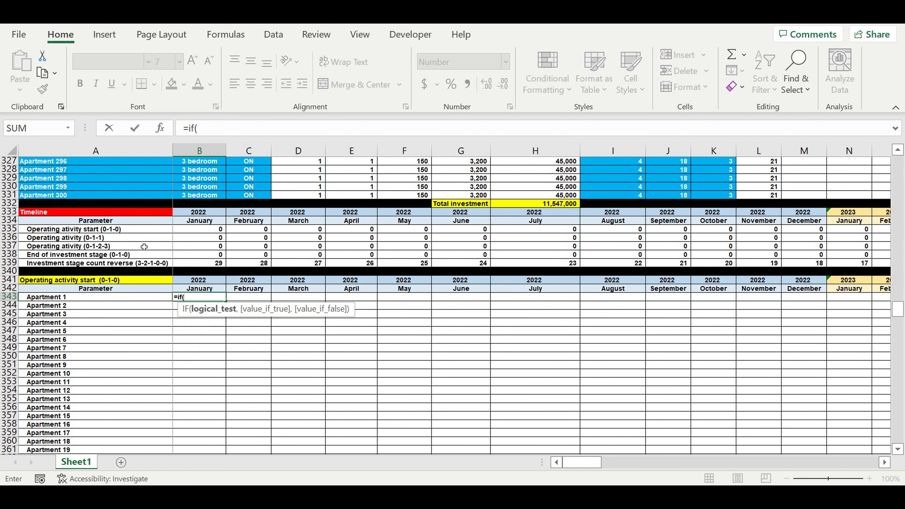
pyautogui.click(193, 247)
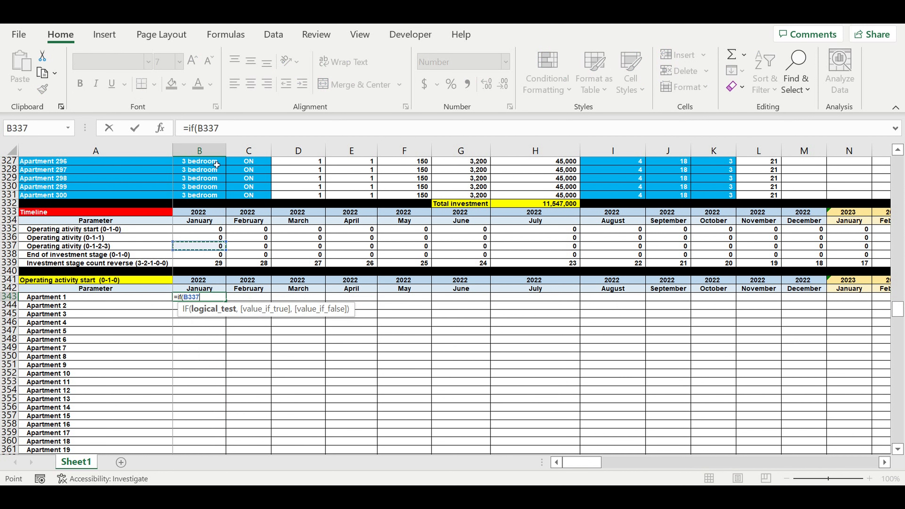
pyautogui.click(209, 135)
pyautogui.write('$')
pyautogui.click(236, 129)
pyautogui.write('=')
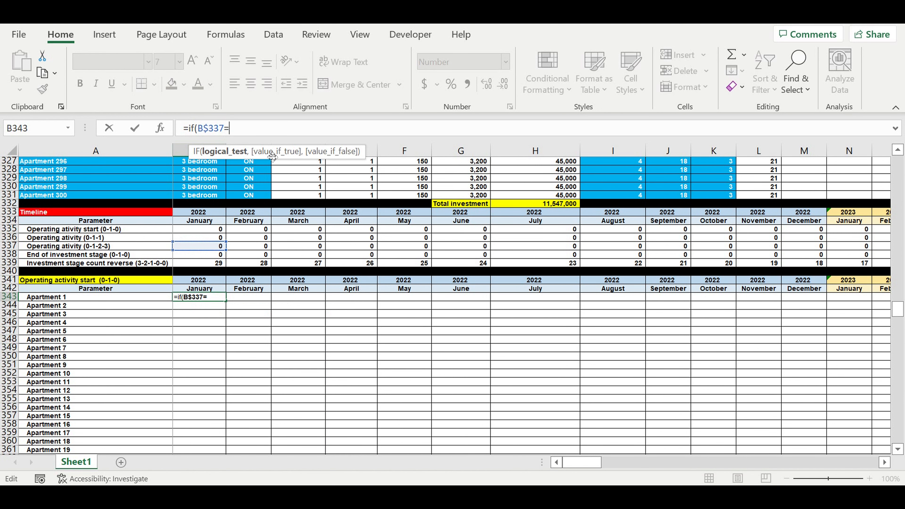
# - Complete the formula in B343 as =IF(B$337=$I32,1,0), comparing with Apartment 1's first-tenant month
pyautogui.scroll(20, 392, 258)
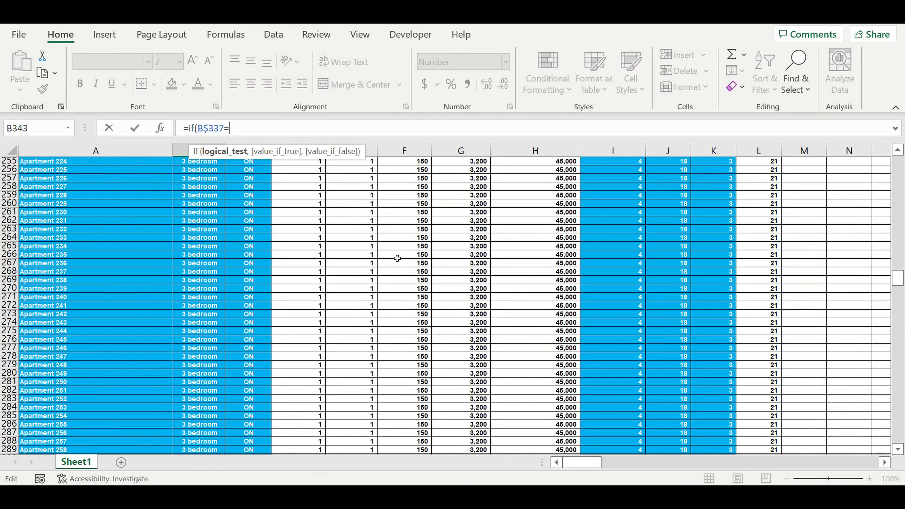
pyautogui.scroll(20, 398, 258)
pyautogui.scroll(20, 412, 255)
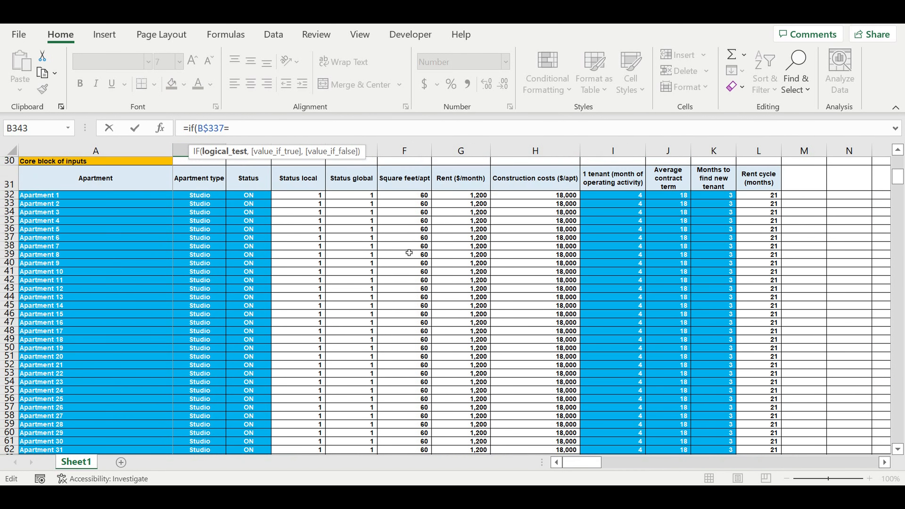
pyautogui.scroll(3, 409, 253)
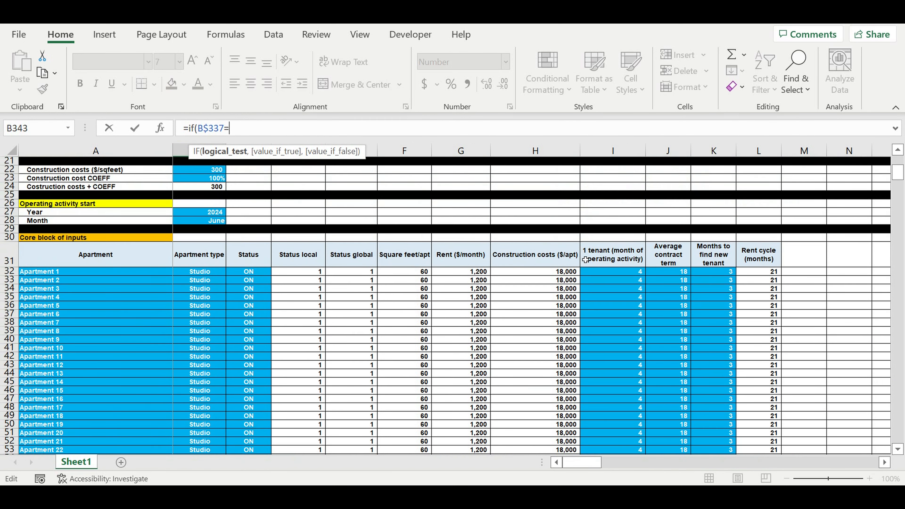
pyautogui.click(627, 275)
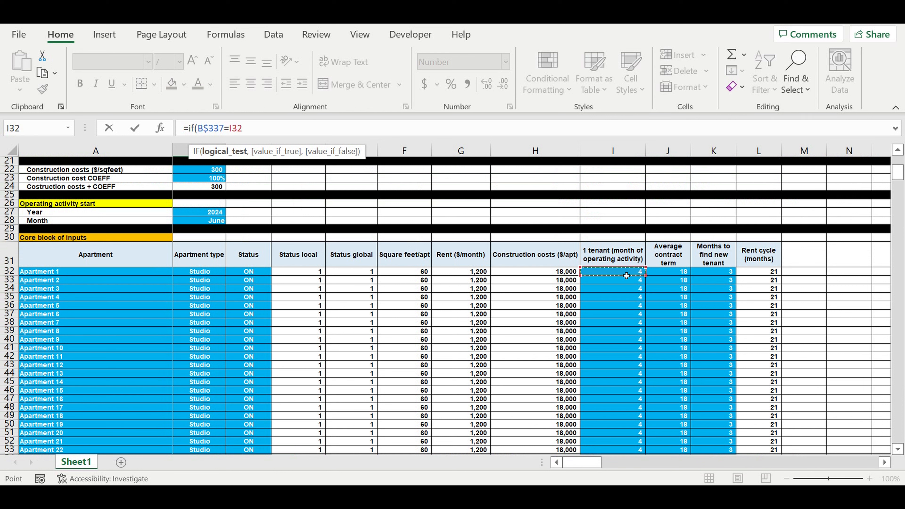
pyautogui.press('F2')
pyautogui.press('Left')
pyautogui.press('Left')
pyautogui.press('Left')
pyautogui.write('$')
pyautogui.press('End')
pyautogui.write(',')
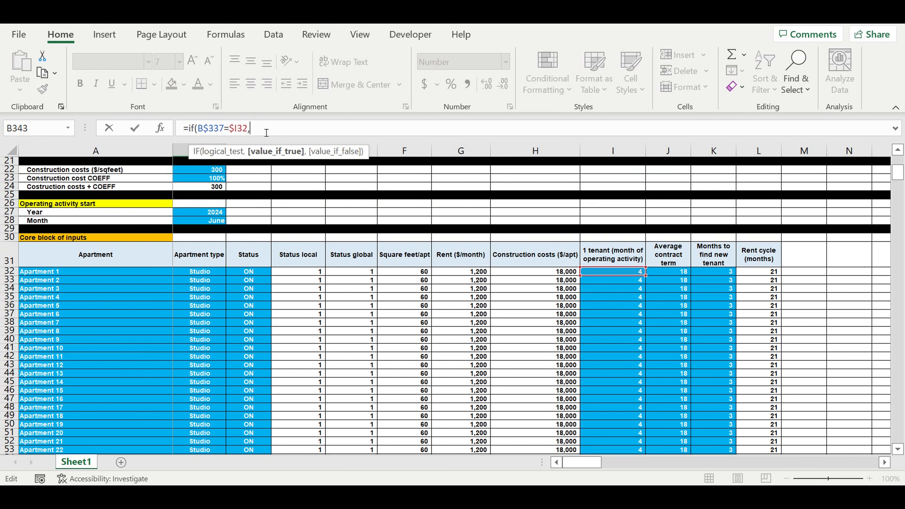
pyautogui.write('1,0')
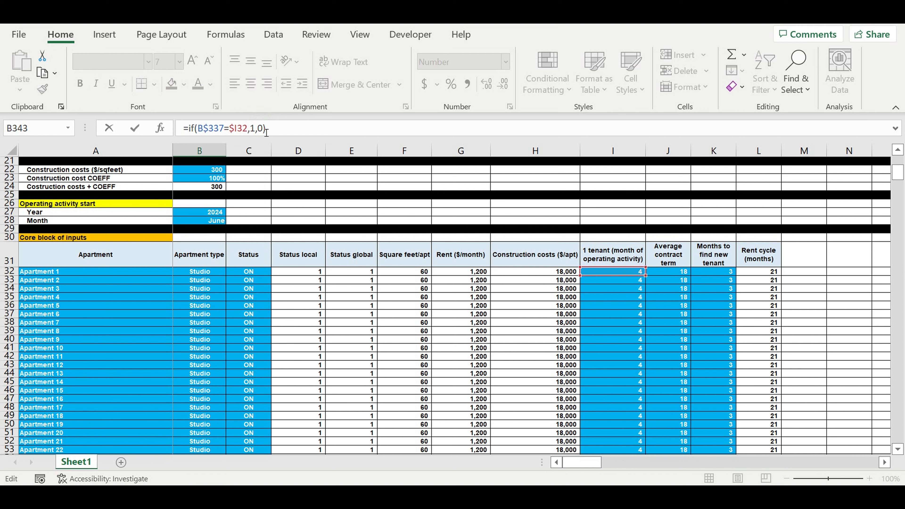
pyautogui.hotkey('ctrl', 'Return')
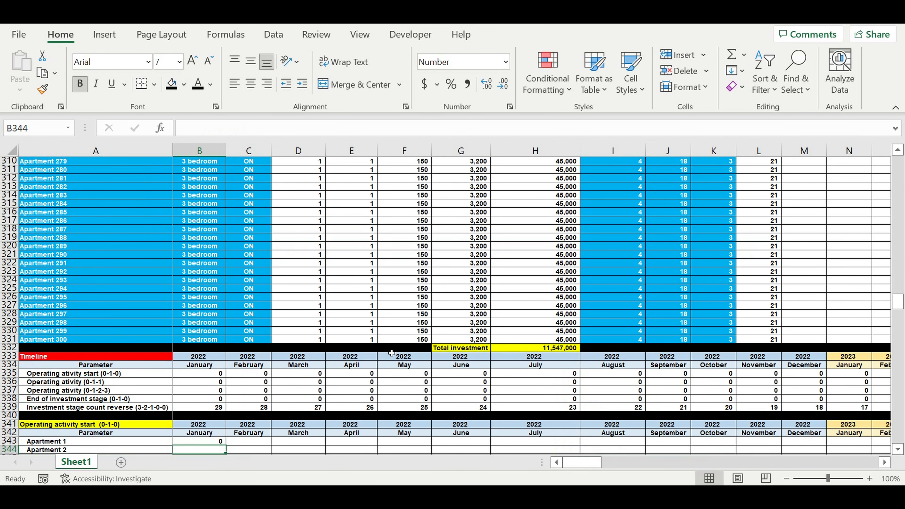
pyautogui.scroll(-8, 391, 352)
pyautogui.click(217, 239)
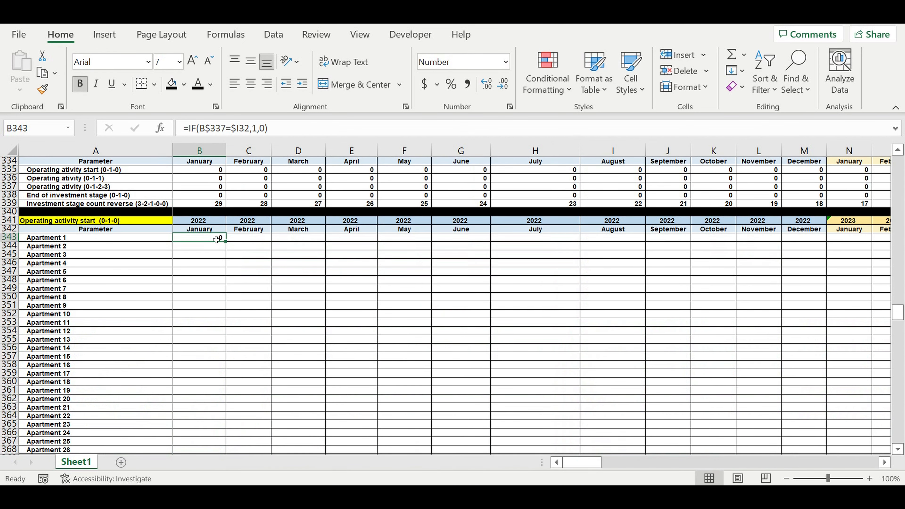
# - Fill the B343 formula down to Apartment 300 in row 642 and across the monthly timeline to column DQ
pyautogui.moveTo(228, 244); pyautogui.dragTo(223, 374)
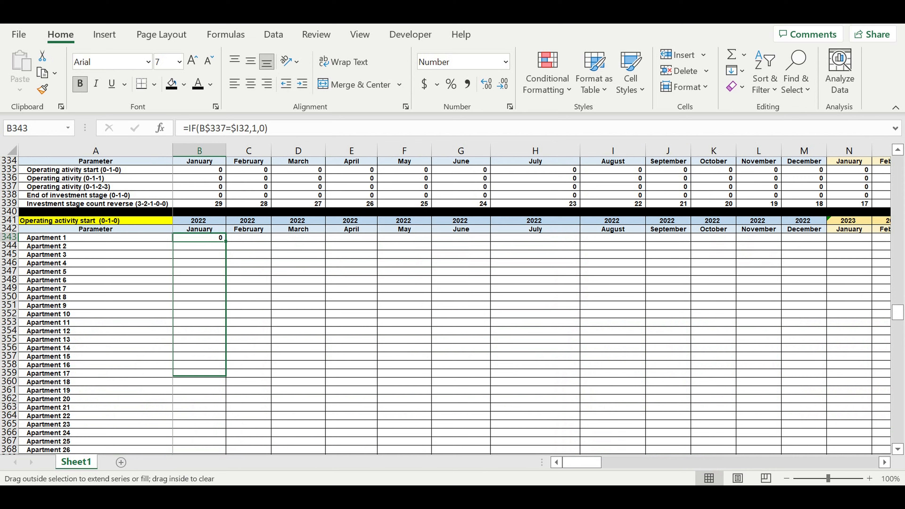
pyautogui.moveTo(202, 463)
pyautogui.mouseDown()
pyautogui.moveTo(213, 482)
pyautogui.moveTo(213, 426)
pyautogui.moveTo(218, 463)
pyautogui.moveTo(226, 433)
pyautogui.moveTo(802, 430)
pyautogui.moveTo(724, 429)
pyautogui.moveTo(869, 339)
pyautogui.moveTo(814, 315)
pyautogui.mouseUp()
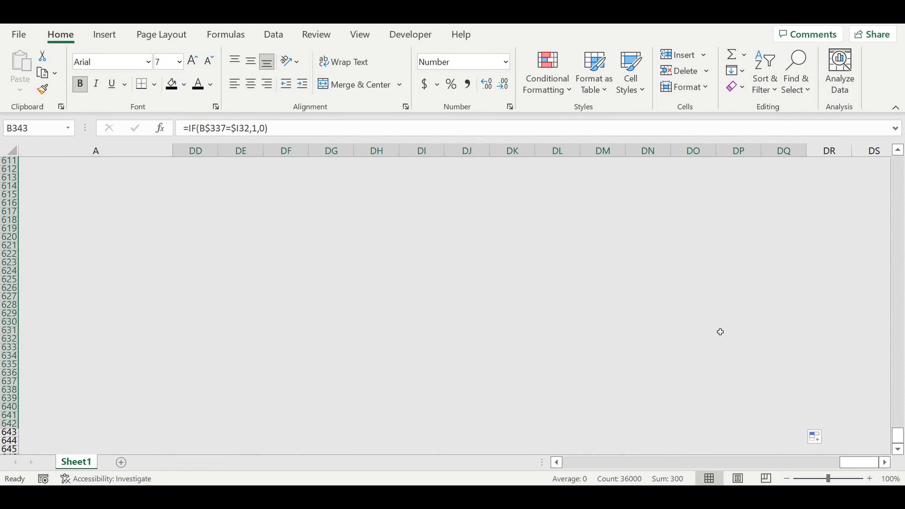
# - Compare the apartments' start flags with the operating activity start and count rows between June and October 2024
pyautogui.scroll(20, 672, 314)
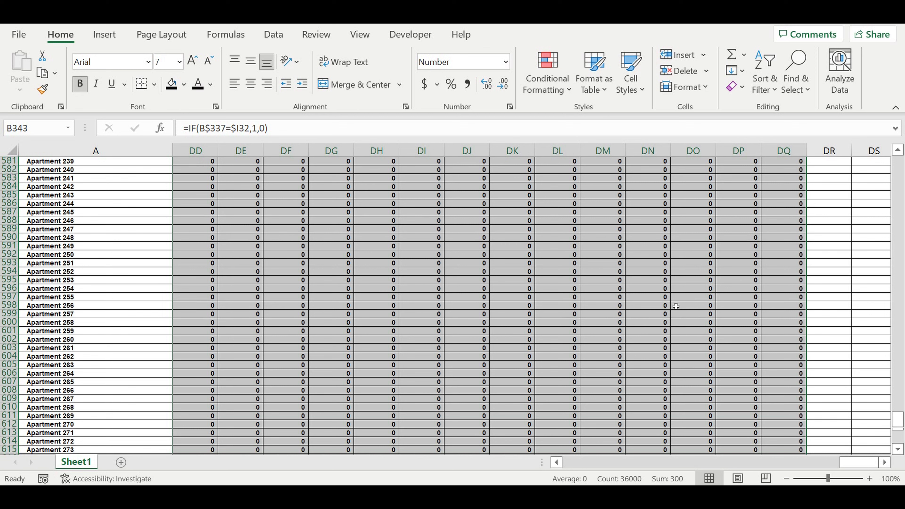
pyautogui.scroll(20, 688, 322)
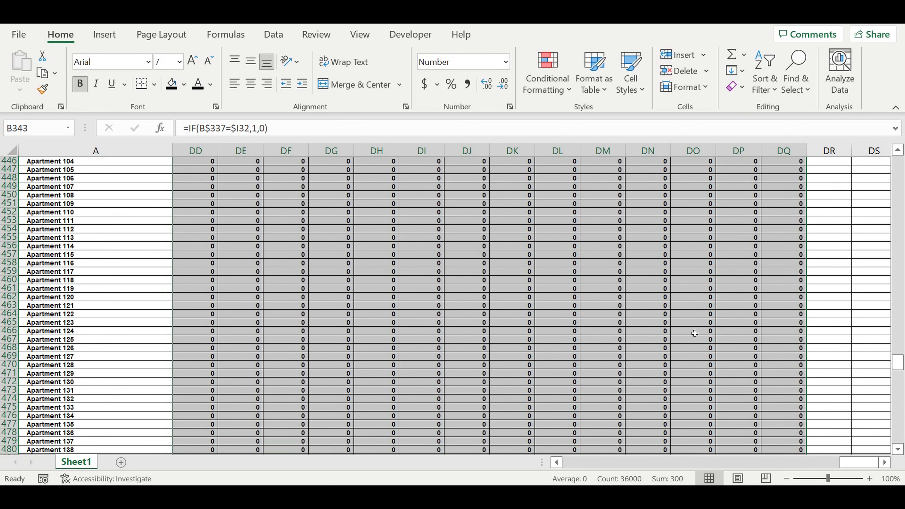
pyautogui.scroll(19, 689, 324)
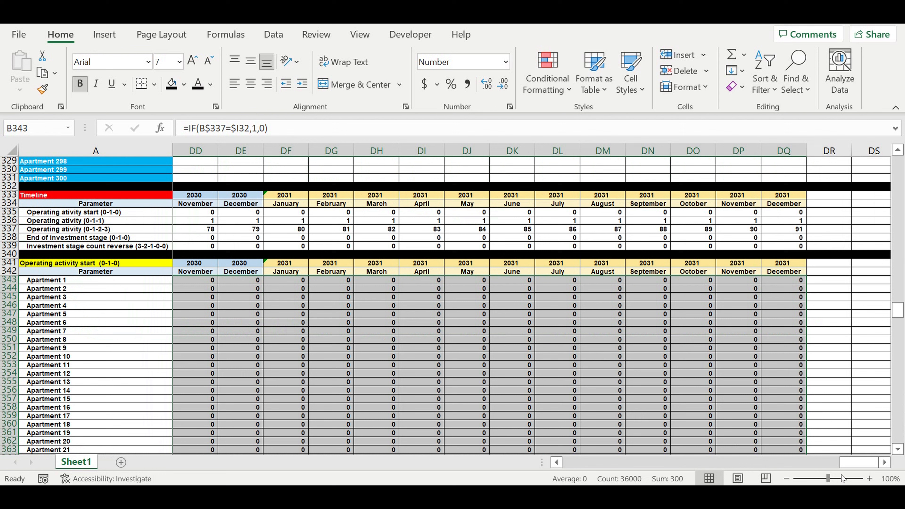
pyautogui.moveTo(857, 463); pyautogui.dragTo(627, 464)
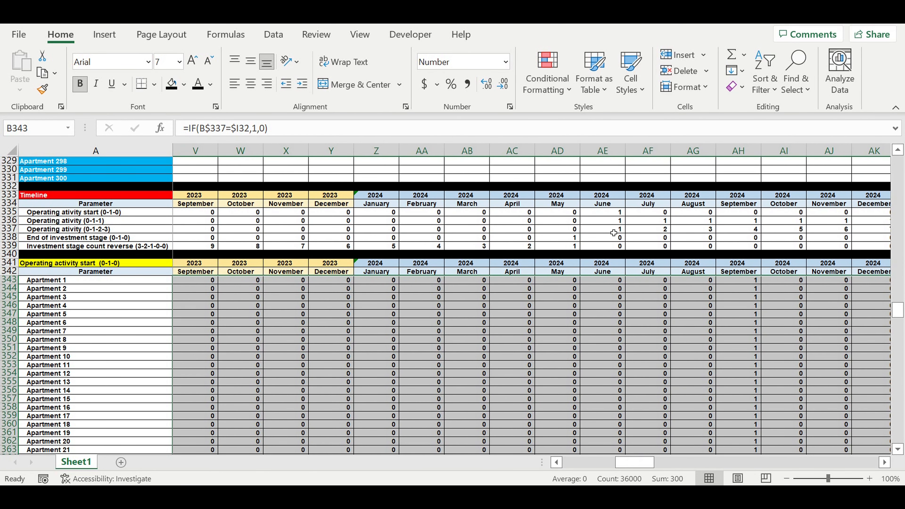
pyautogui.click(611, 216)
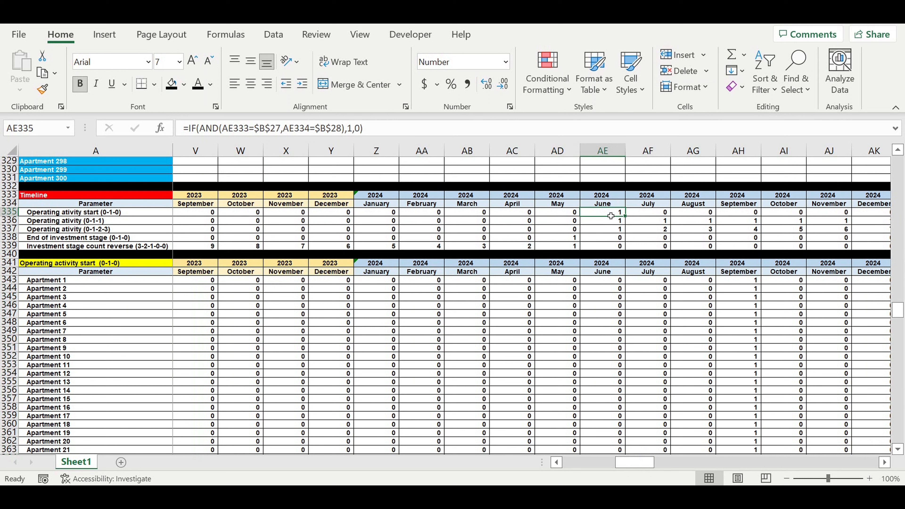
pyautogui.moveTo(609, 232); pyautogui.dragTo(737, 233)
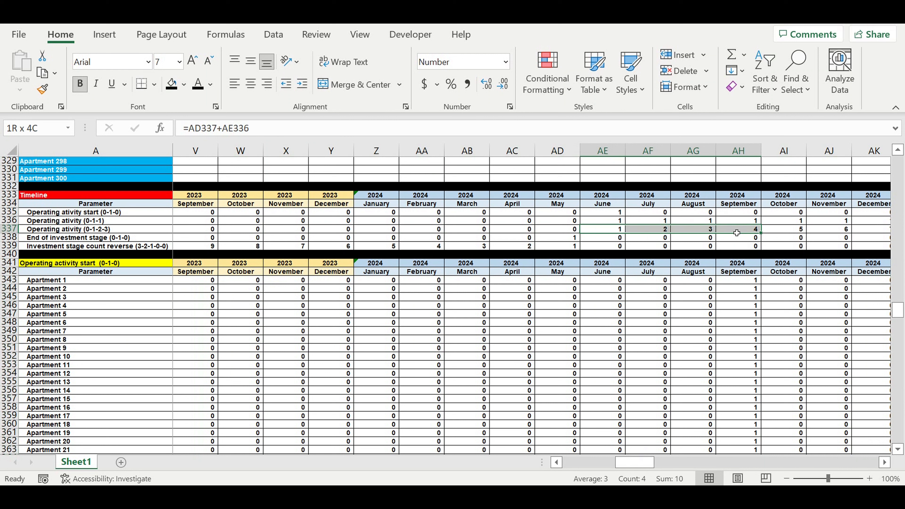
pyautogui.click(745, 232)
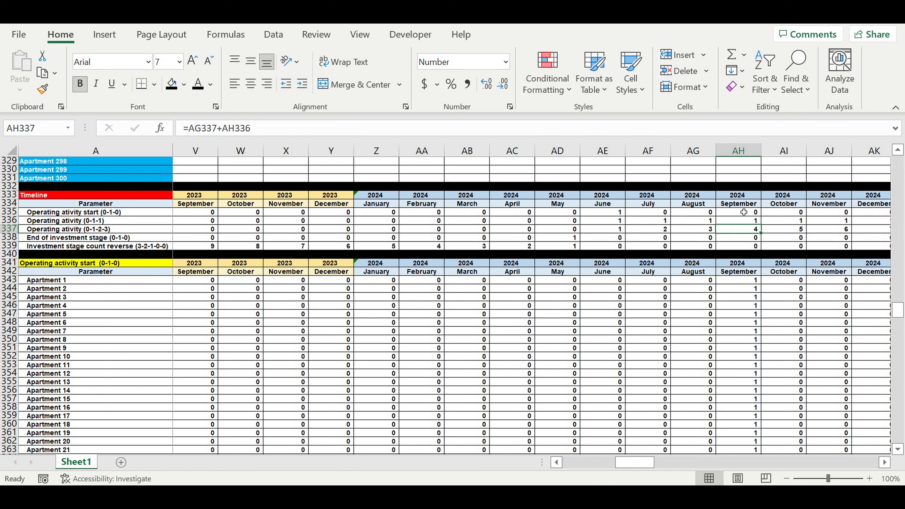
pyautogui.moveTo(743, 282); pyautogui.dragTo(749, 429)
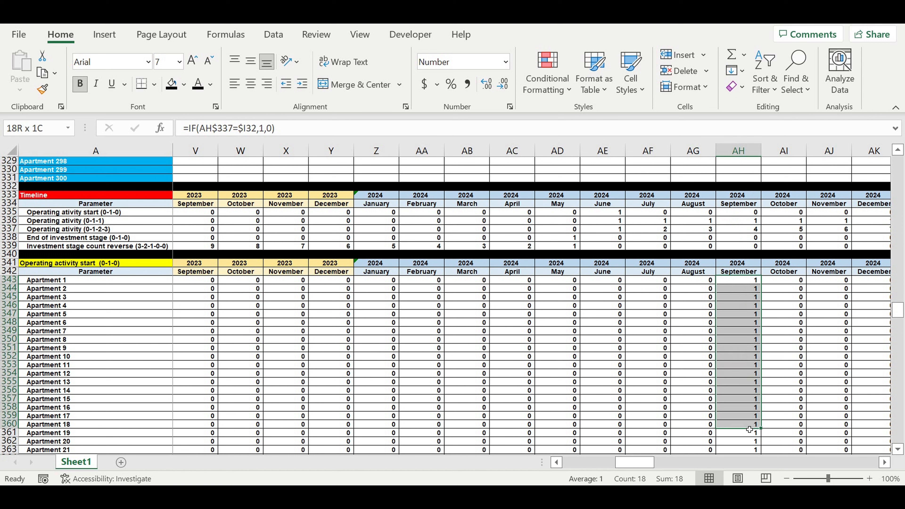
pyautogui.moveTo(746, 283); pyautogui.dragTo(751, 415)
pyautogui.click(749, 284)
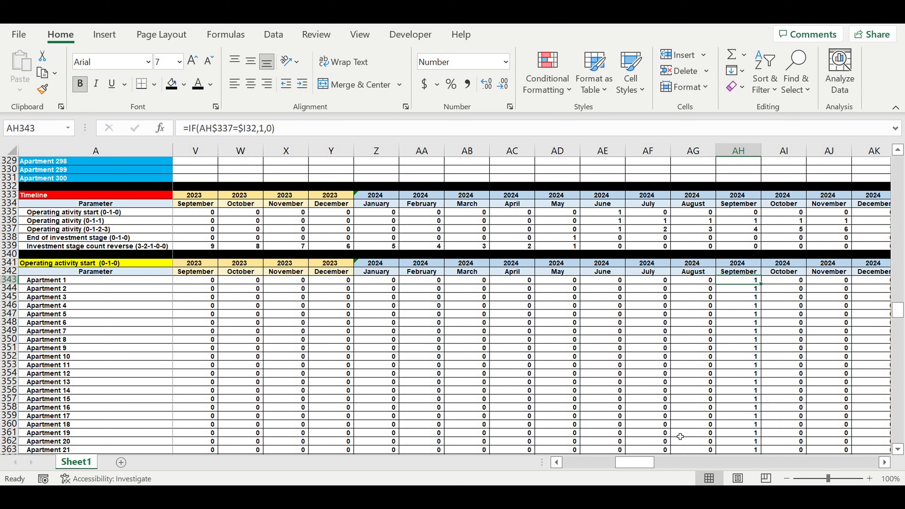
pyautogui.click(786, 280)
# - Set Apartment 2's first-tenant month of operating activity in I33 to 7
pyautogui.moveTo(634, 462); pyautogui.dragTo(581, 463)
pyautogui.moveTo(897, 308); pyautogui.dragTo(897, 164)
pyautogui.scroll(-1, 754, 300)
pyautogui.scroll(-8, 753, 301)
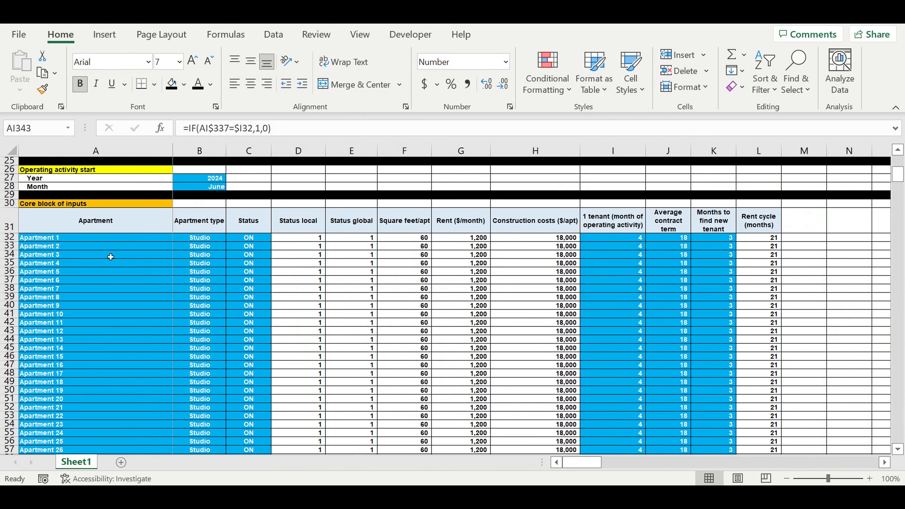
pyautogui.click(70, 249)
pyautogui.click(621, 250)
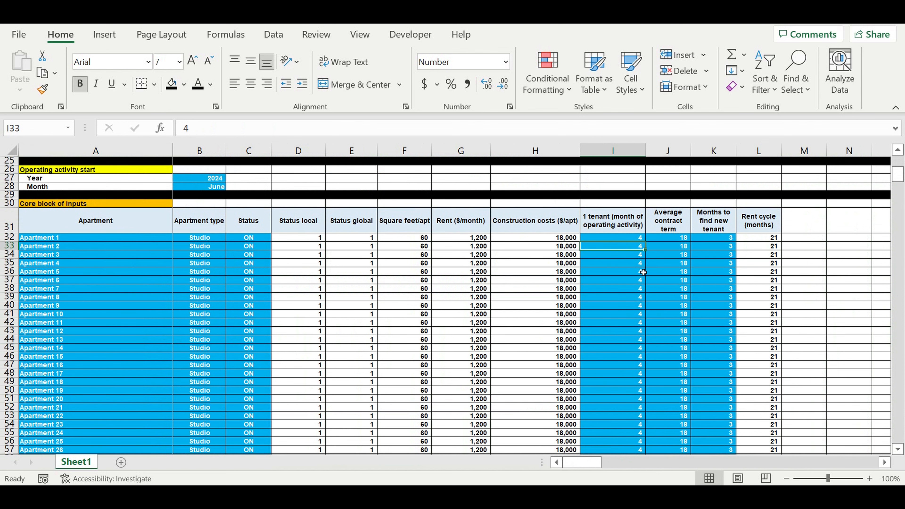
pyautogui.write('7')
pyautogui.hotkey('ctrl', 'Return')
# - Check Apartment 2's start flag in December 2024 against the operating activity count running from June 2024
pyautogui.moveTo(900, 177); pyautogui.dragTo(899, 287)
pyautogui.moveTo(901, 453); pyautogui.dragTo(894, 306)
pyautogui.moveTo(592, 466); pyautogui.dragTo(650, 461)
pyautogui.click(652, 280)
pyautogui.click(695, 280)
pyautogui.click(739, 280)
pyautogui.click(785, 280)
pyautogui.click(830, 280)
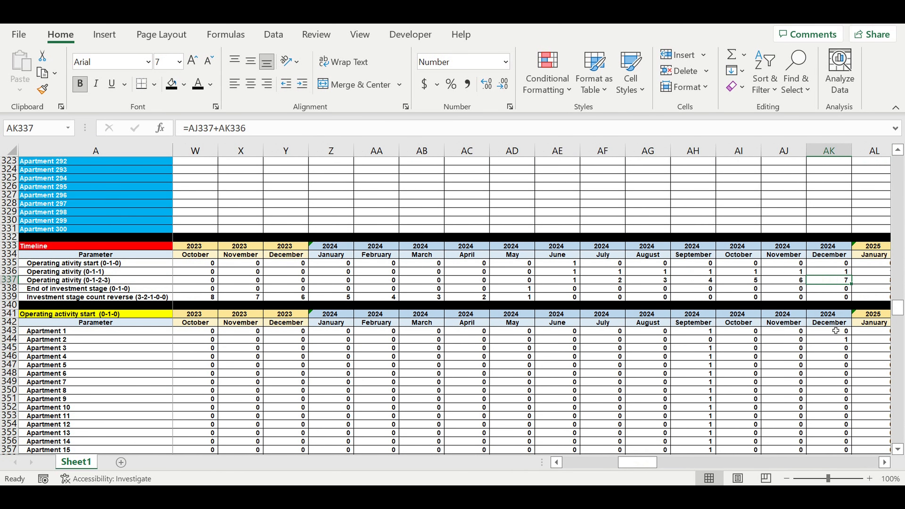
pyautogui.click(837, 342)
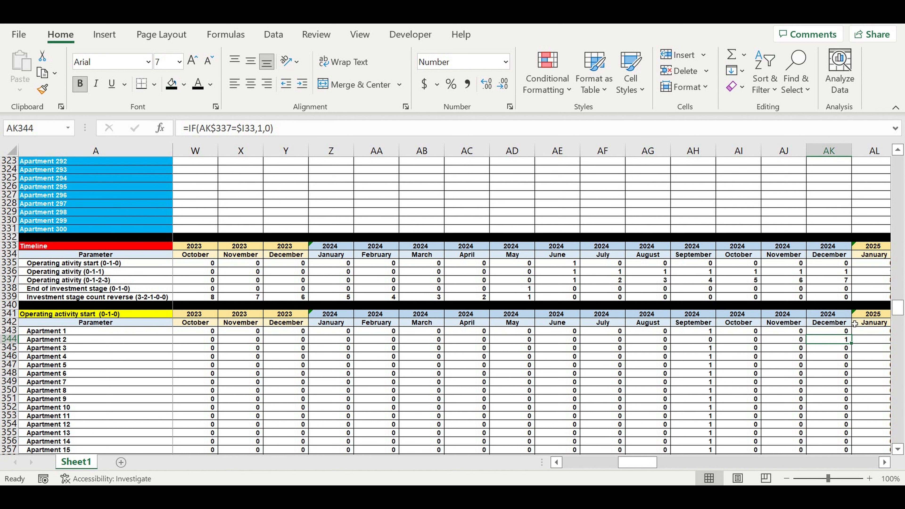
pyautogui.click(839, 284)
pyautogui.moveTo(839, 284); pyautogui.dragTo(561, 281)
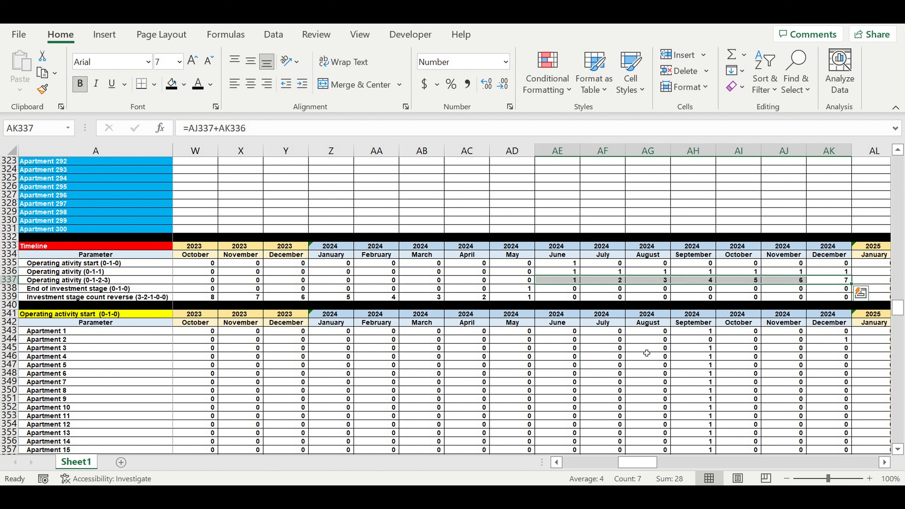
pyautogui.click(647, 364)
# - Review Apartment 1's rent cycle formula, average contract term and months to find a new tenant in row 32
pyautogui.moveTo(638, 462); pyautogui.dragTo(522, 441)
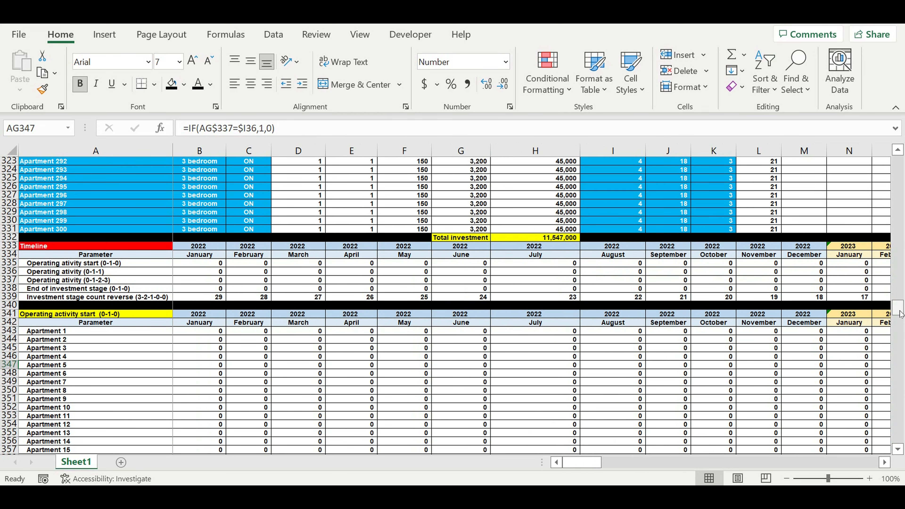
pyautogui.moveTo(900, 314); pyautogui.dragTo(897, 162)
pyautogui.scroll(-4, 815, 337)
pyautogui.click(768, 341)
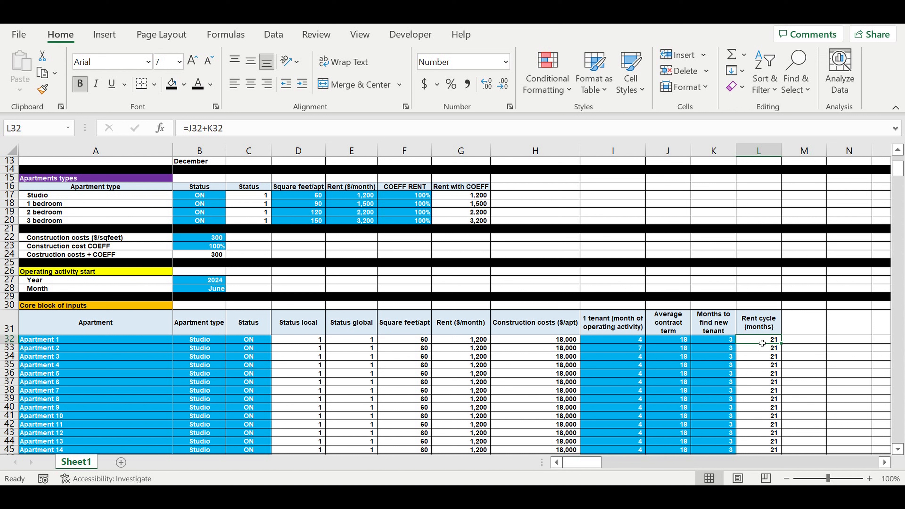
pyautogui.click(672, 340)
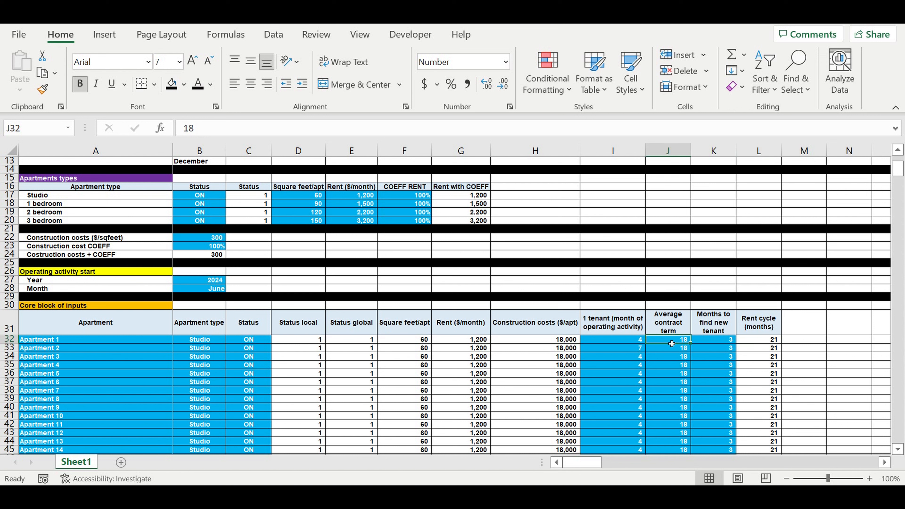
pyautogui.click(717, 345)
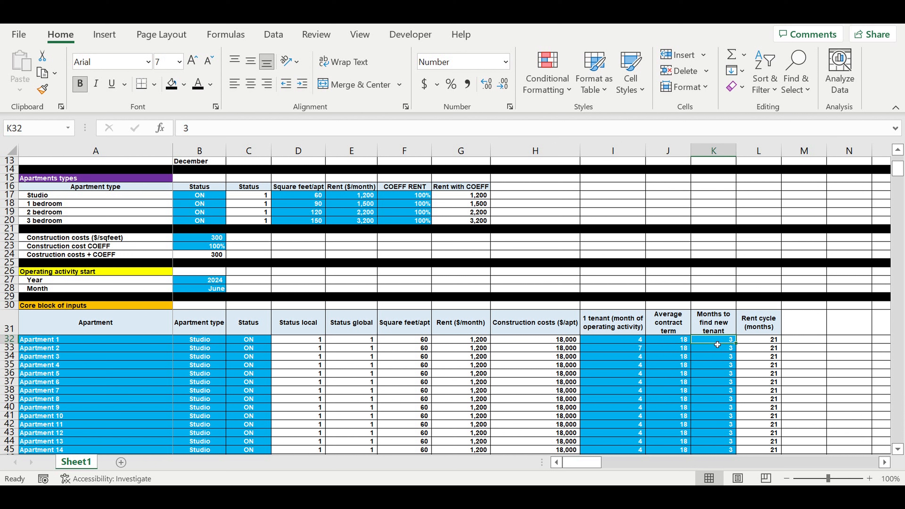
pyautogui.click(673, 341)
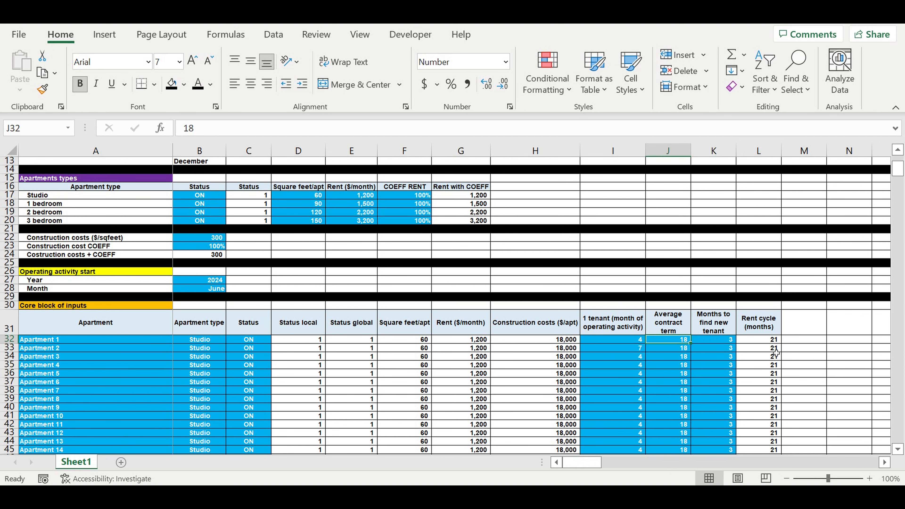
# - Copy the whole operating activity start block, rows 341 to 643, and paste it below the black separator at A644
pyautogui.moveTo(898, 173); pyautogui.dragTo(898, 439)
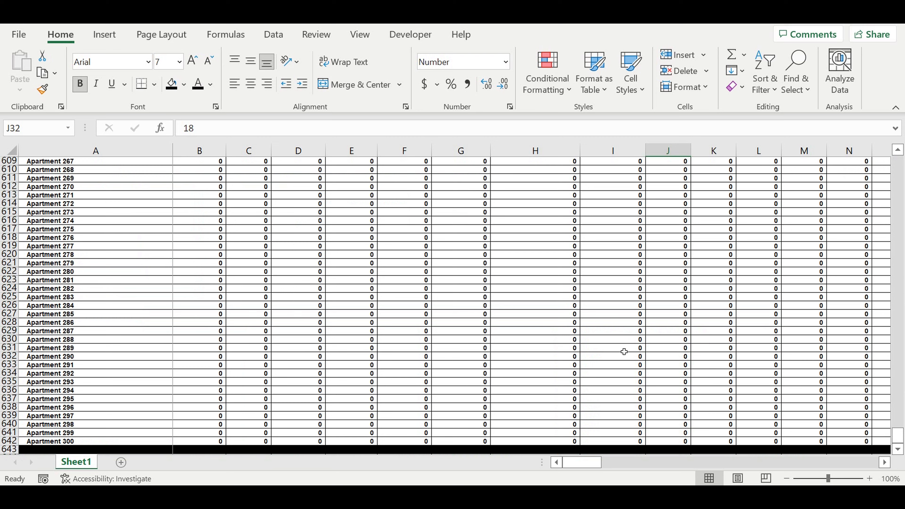
pyautogui.moveTo(9, 372); pyautogui.dragTo(9, 161)
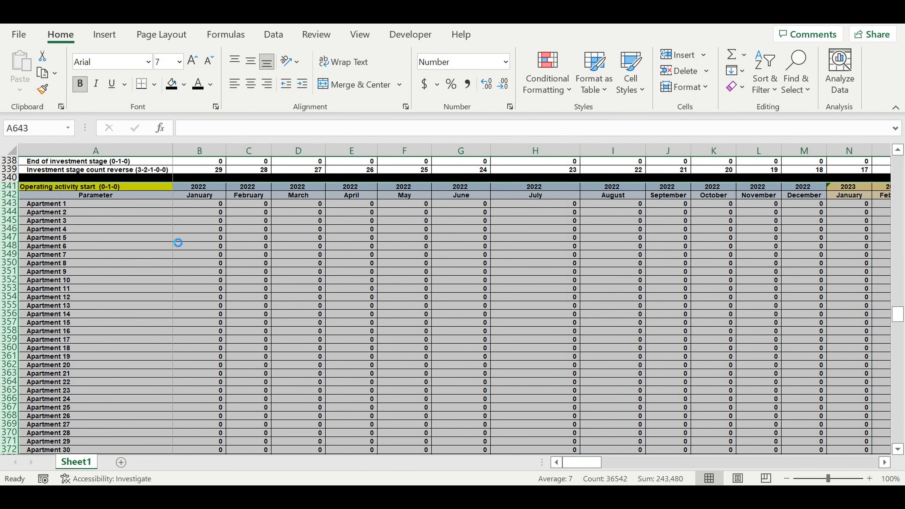
pyautogui.hotkey('ctrl', 'c')
pyautogui.scroll(-20, 183, 274)
pyautogui.scroll(-20, 188, 298)
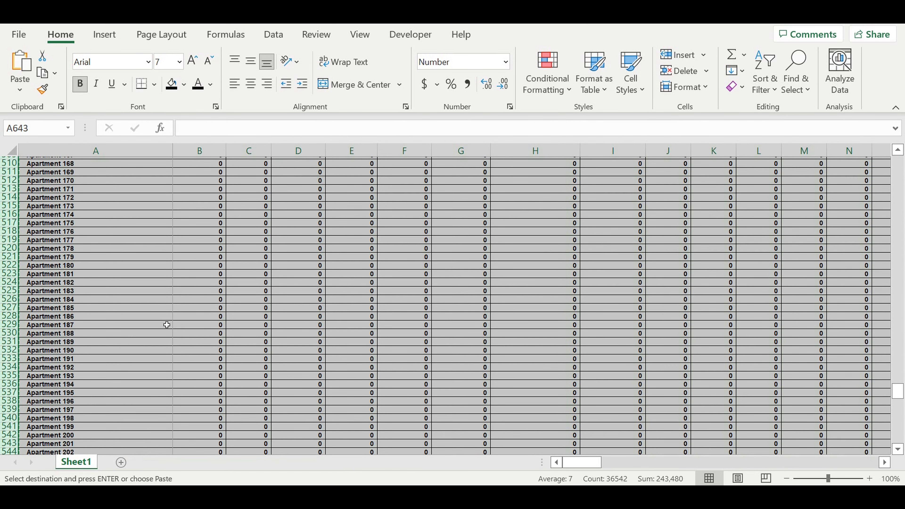
pyautogui.scroll(-20, 167, 324)
pyautogui.scroll(-7, 128, 345)
pyautogui.click(35, 264)
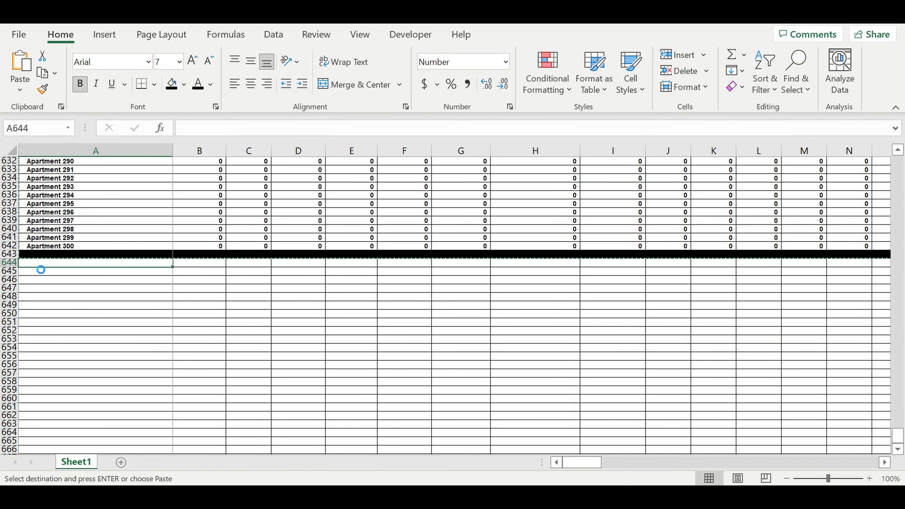
pyautogui.hotkey('ctrl', 'v')
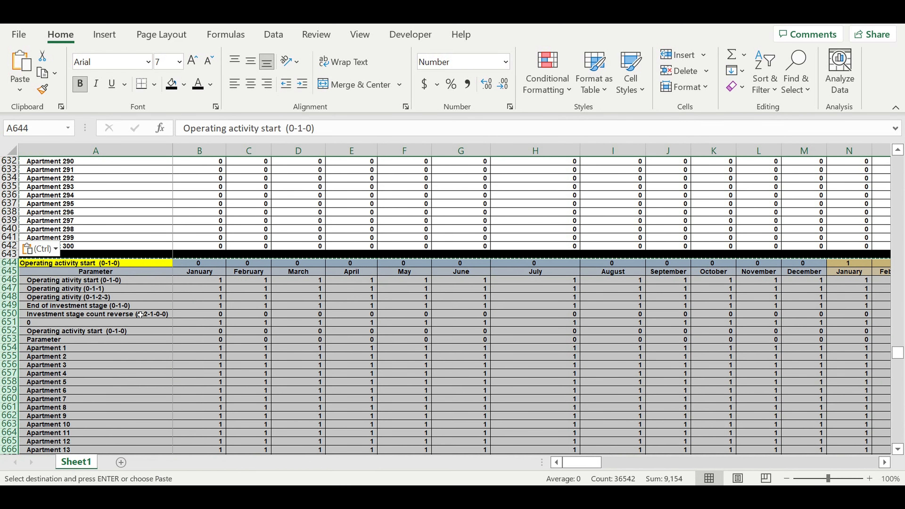
# - Relink the January year in B644 of the pasted block to the January year header higher up the sheet
pyautogui.click(139, 314)
pyautogui.click(205, 265)
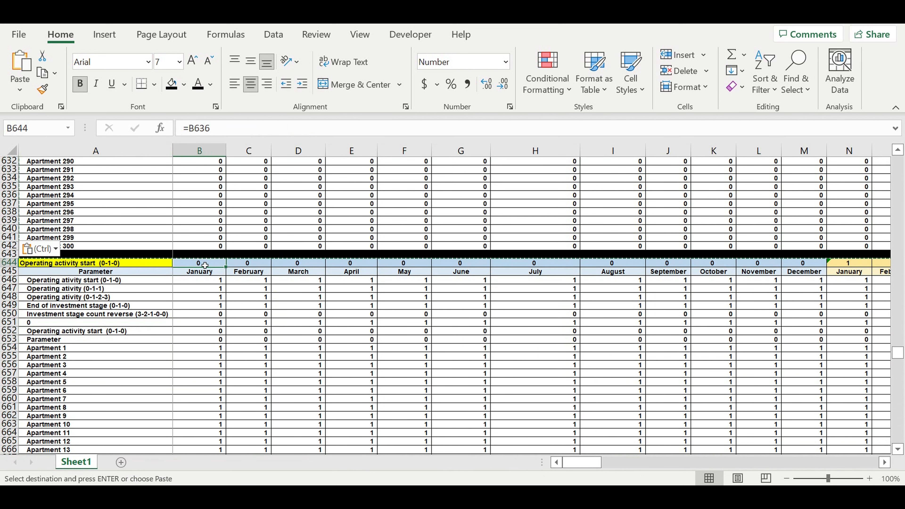
pyautogui.write('=')
pyautogui.scroll(18, 302, 252)
pyautogui.scroll(20, 302, 252)
pyautogui.scroll(20, 272, 260)
pyautogui.scroll(15, 240, 244)
pyautogui.click(201, 314)
pyautogui.press('Return')
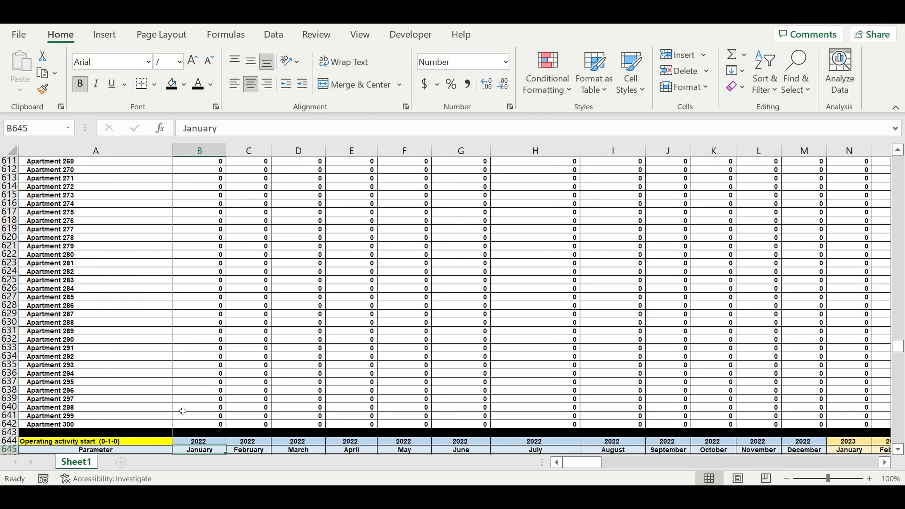
# - Rename the pasted block's title in A644 as "Tenant lifecycle"
pyautogui.click(78, 263)
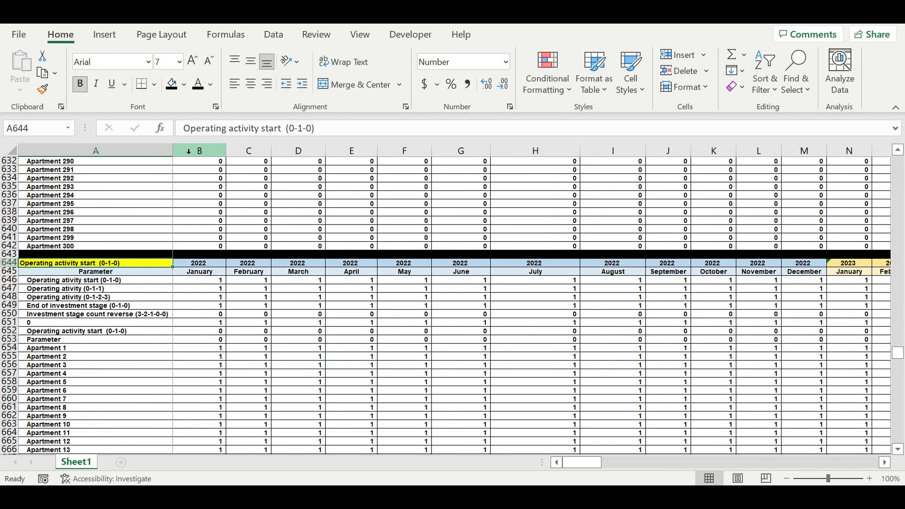
pyautogui.click(336, 125)
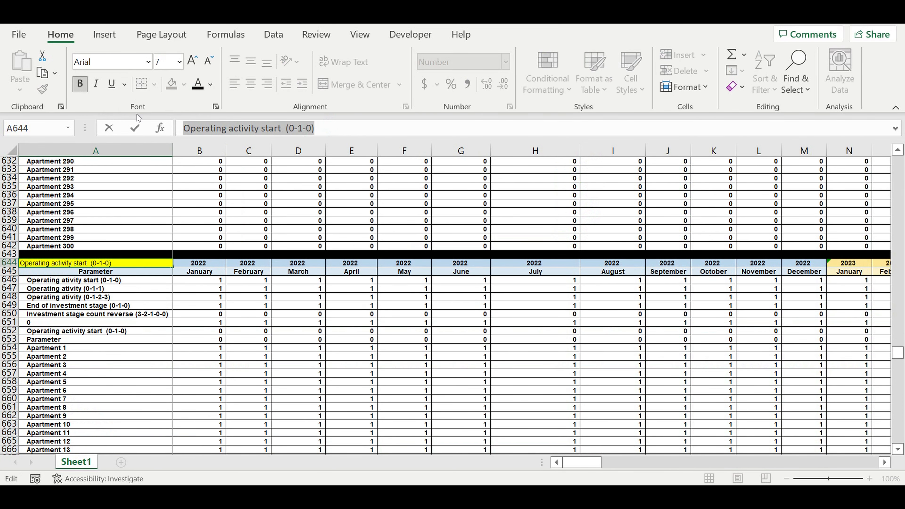
pyautogui.hotkey('ctrl', 'a')
pyautogui.write('Tenant ')
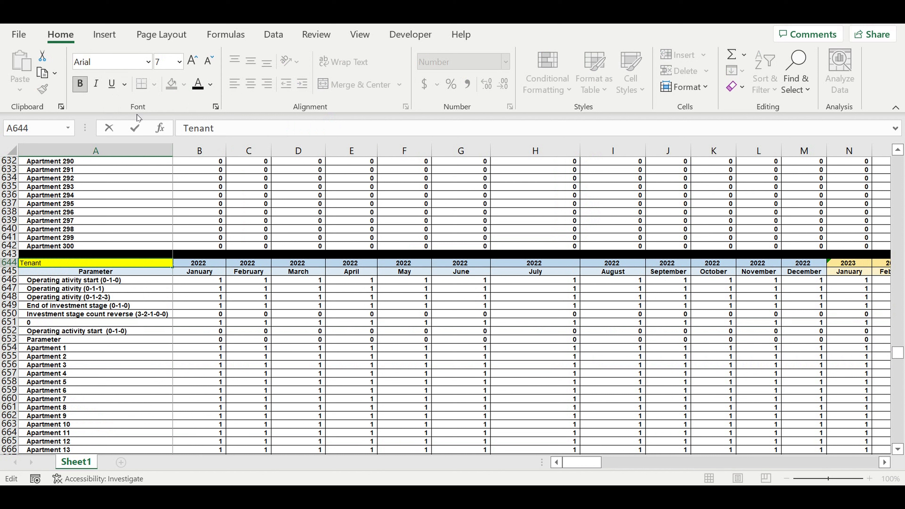
pyautogui.write('lifercycle')
pyautogui.moveTo(233, 128); pyautogui.dragTo(238, 129)
pyautogui.press('BackSpace')
pyautogui.press('Return')
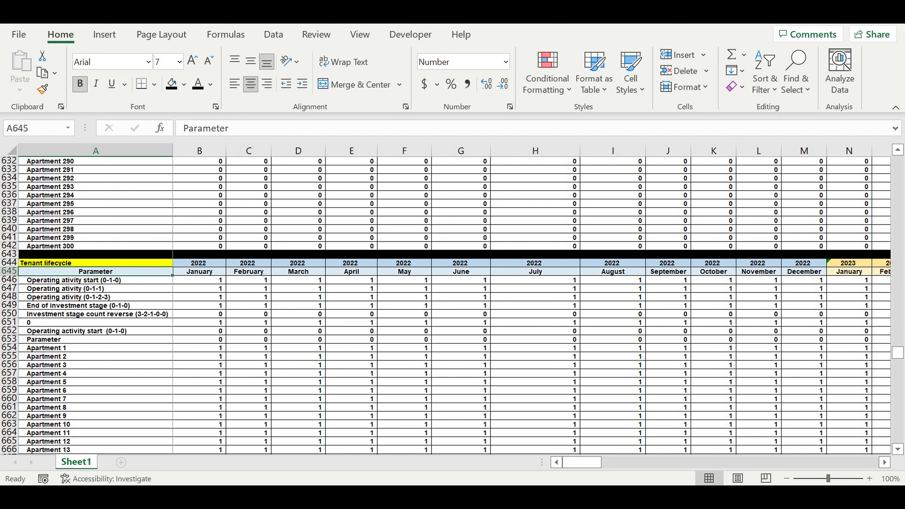
# - Give the "Tenant lifecycle" title cell a blue fill and white font
pyautogui.click(137, 264)
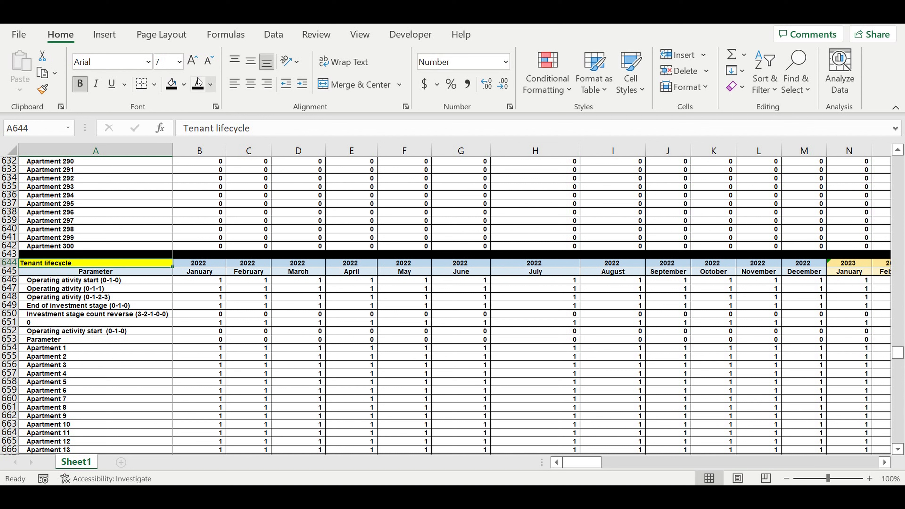
pyautogui.click(184, 84)
pyautogui.click(257, 217)
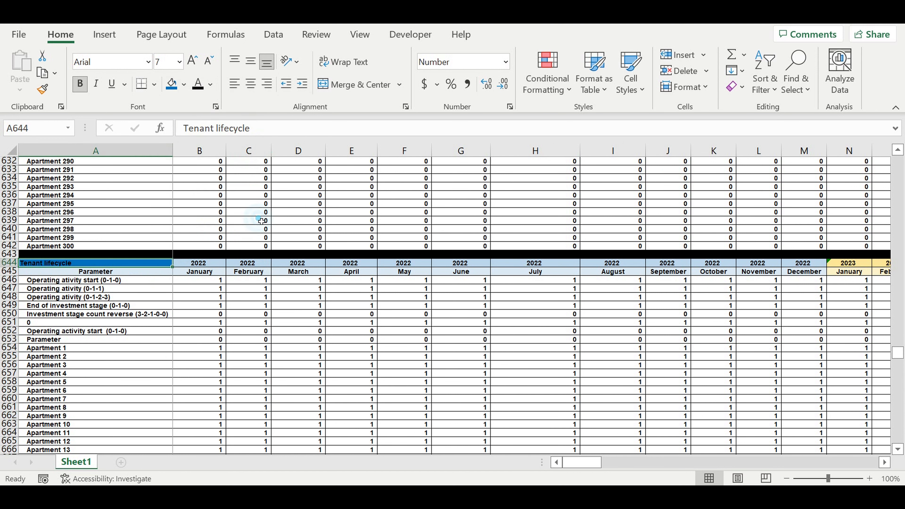
pyautogui.click(210, 84)
pyautogui.click(197, 141)
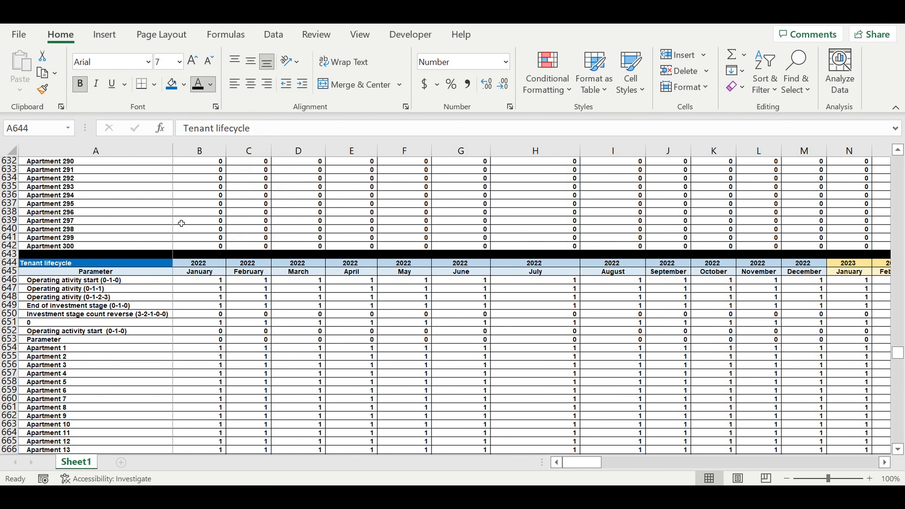
# - Link the first parameter label of the "Tenant lifecycle" block, A646, to the Apartment 1 label in A343
pyautogui.click(109, 281)
pyautogui.write('=')
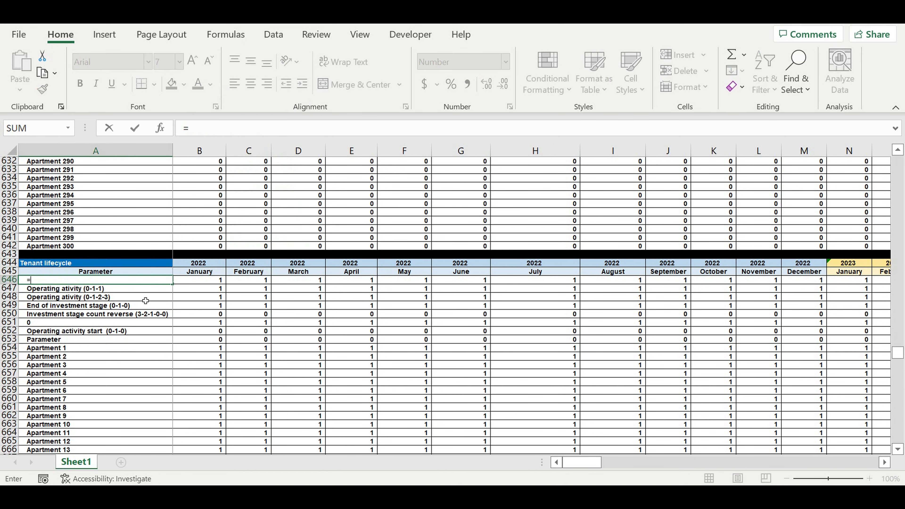
pyautogui.scroll(20, 123, 271)
pyautogui.scroll(20, 128, 261)
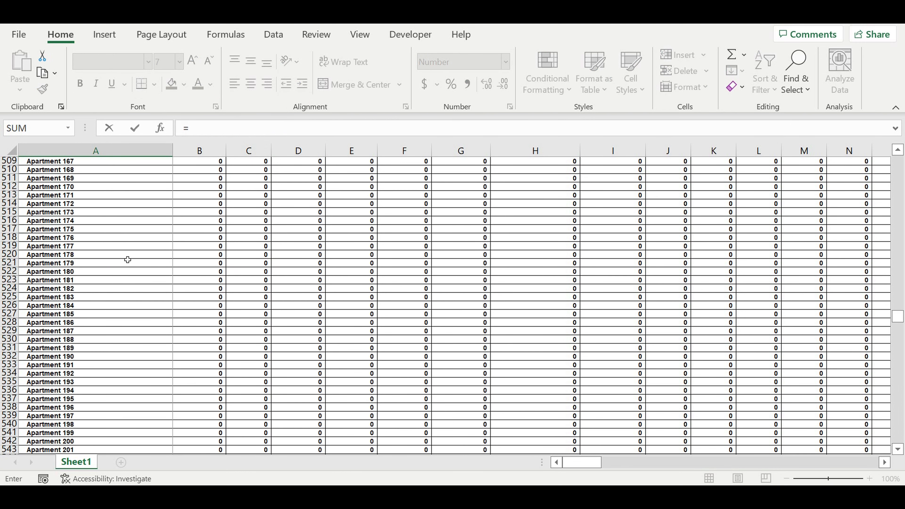
pyautogui.scroll(20, 128, 245)
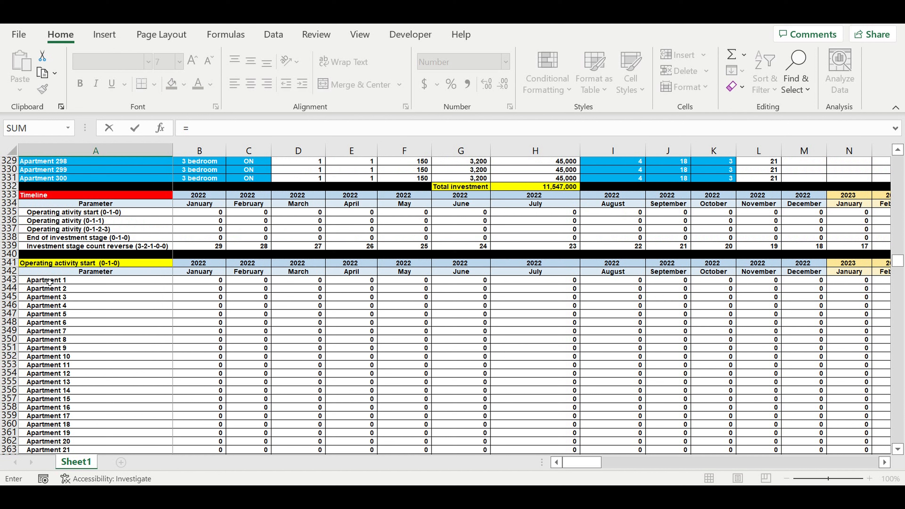
pyautogui.click(50, 282)
pyautogui.press('Return')
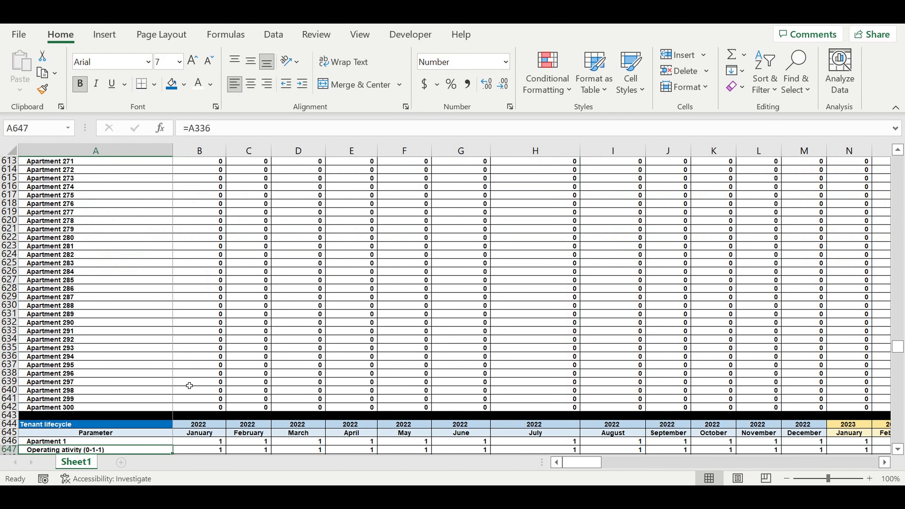
# - Fill the apartment label link from A646 down to A945, just above the closing black separator
pyautogui.scroll(-7, 189, 386)
pyautogui.click(70, 263)
pyautogui.moveTo(172, 266)
pyautogui.mouseDown()
pyautogui.moveTo(172, 449)
pyautogui.moveTo(173, 435)
pyautogui.mouseUp()
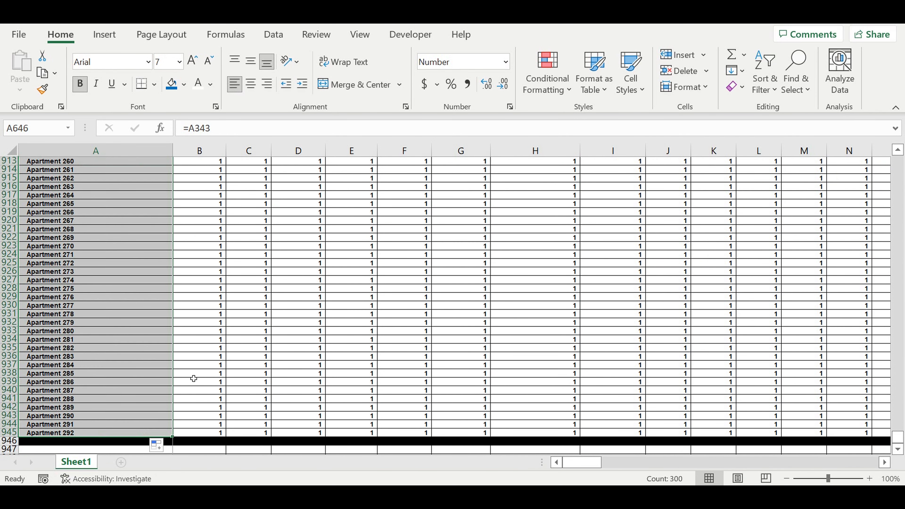
# - Link Apartment 1's January cell in the "Tenant lifecycle" block, B646, to its operating activity start flag in B343
pyautogui.scroll(20, 236, 371)
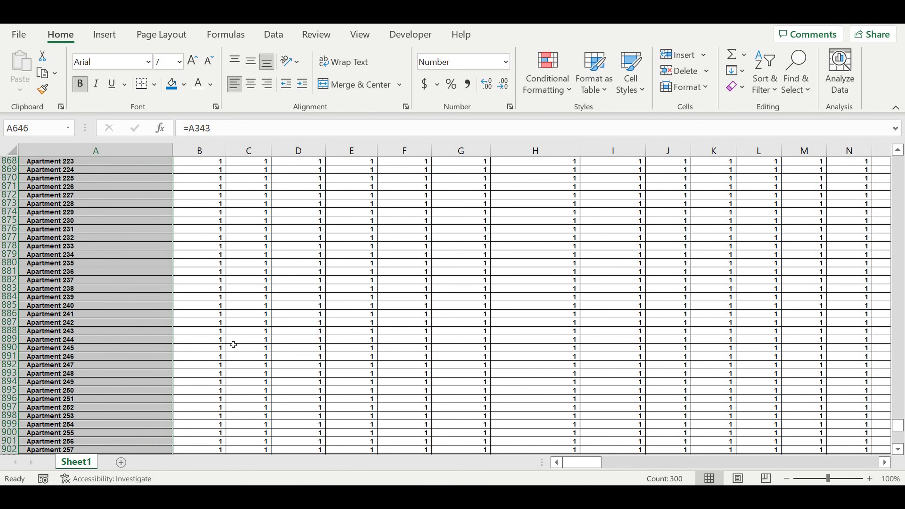
pyautogui.scroll(20, 236, 343)
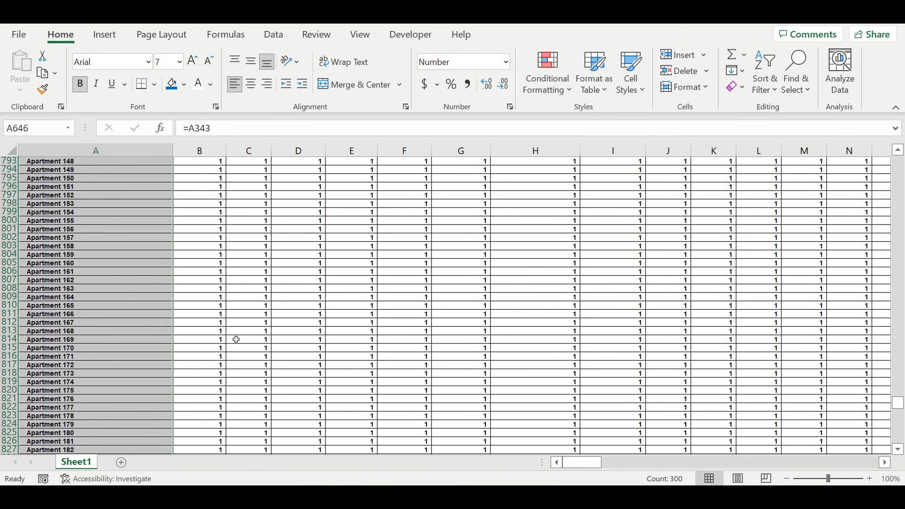
pyautogui.scroll(20, 245, 343)
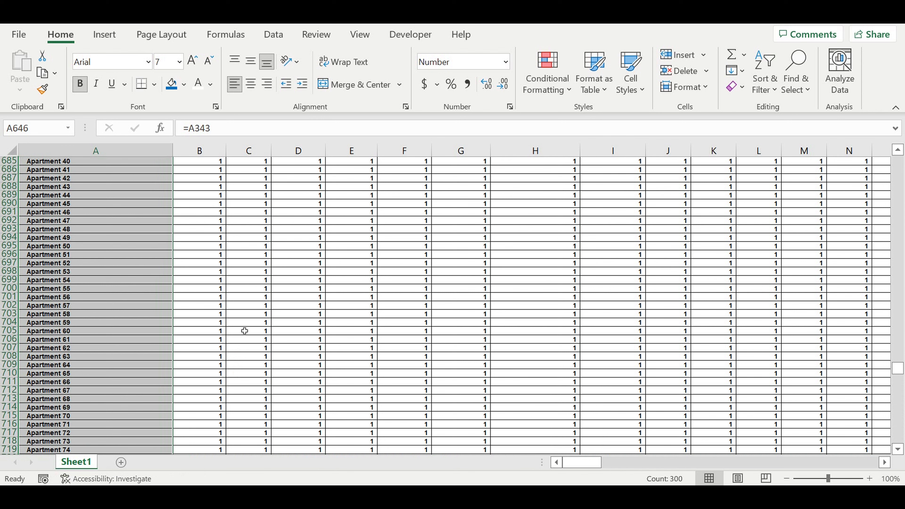
pyautogui.click(199, 287)
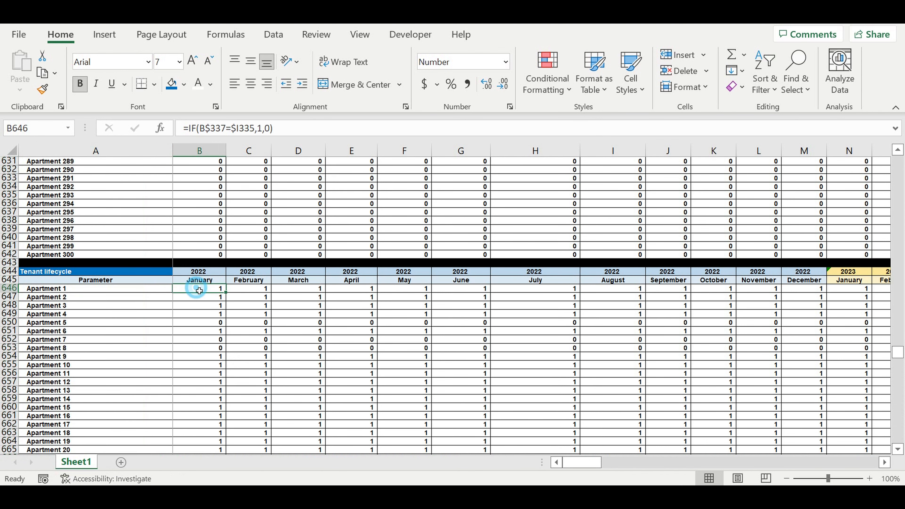
pyautogui.write('=')
pyautogui.scroll(20, 255, 320)
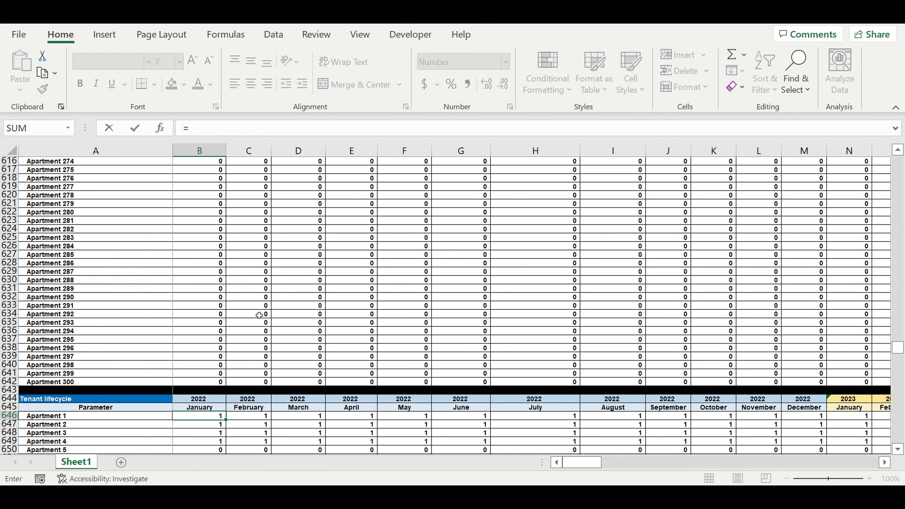
pyautogui.scroll(20, 257, 292)
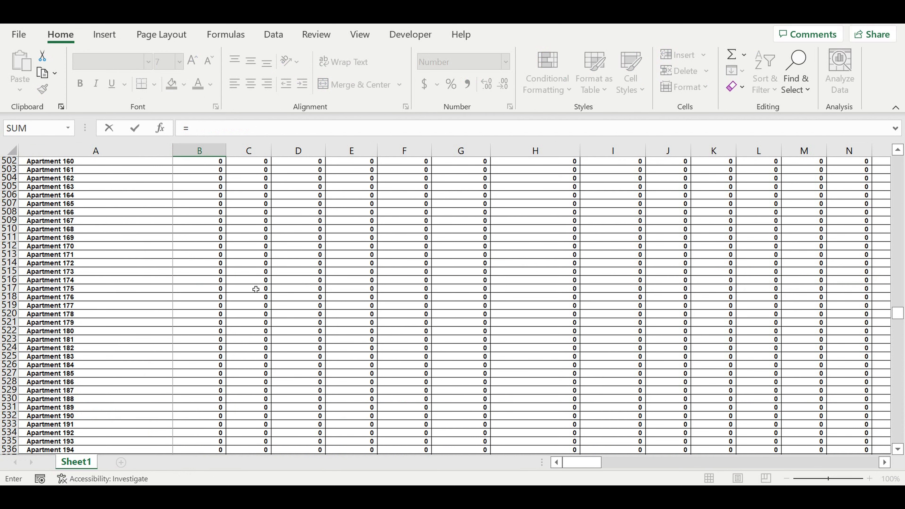
pyautogui.scroll(20, 257, 286)
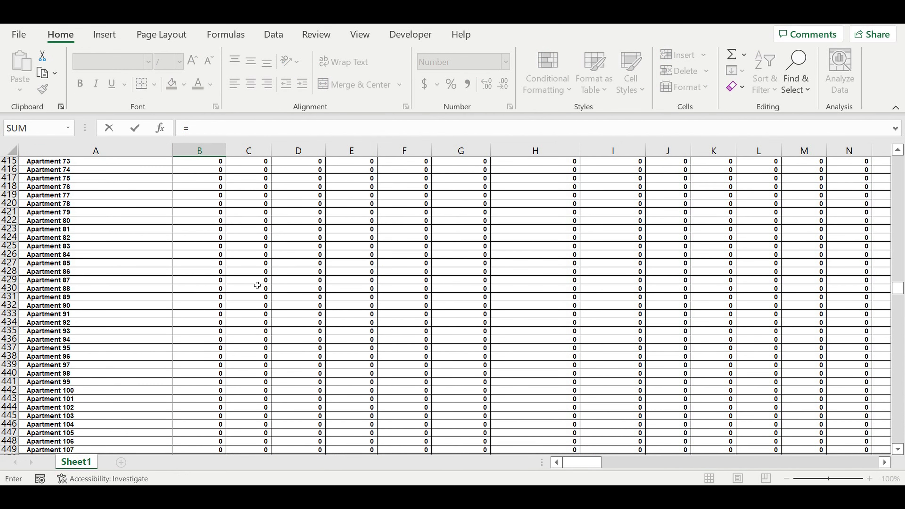
pyautogui.scroll(9, 262, 288)
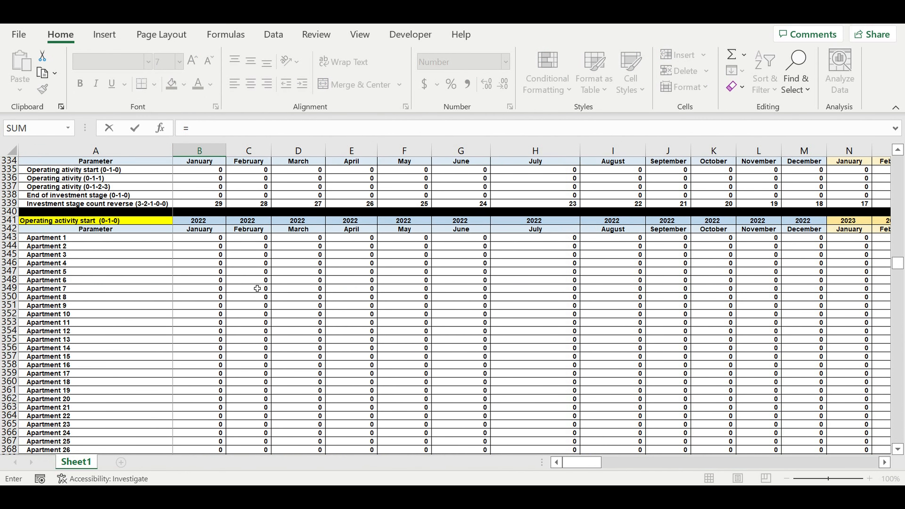
pyautogui.click(194, 291)
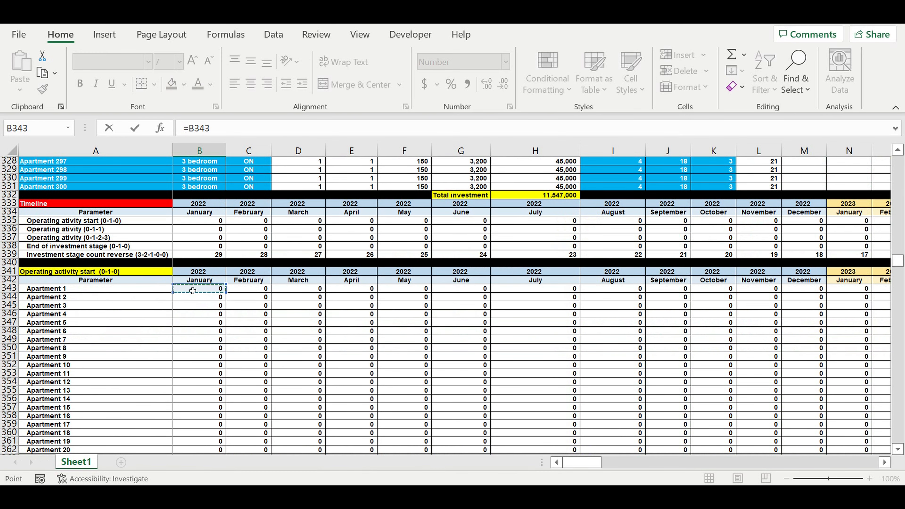
pyautogui.press('Return')
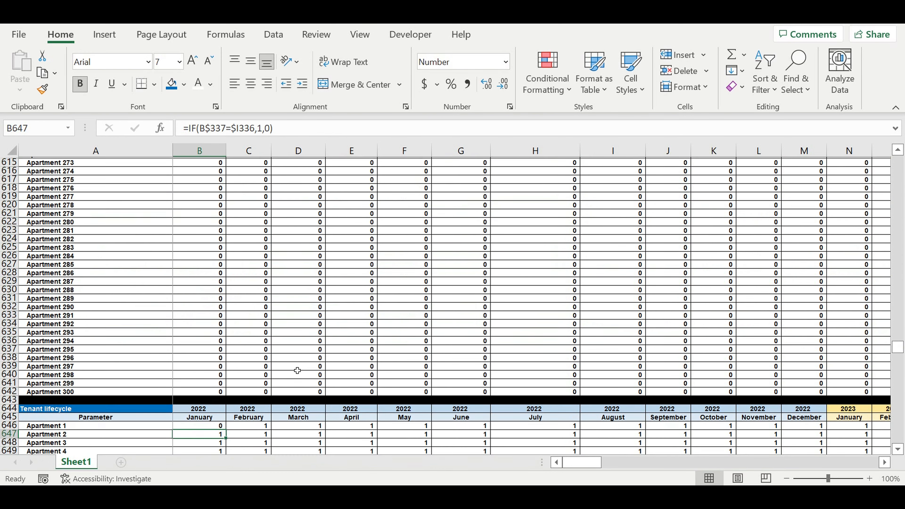
# - Fill the January link from B646 down to B945 for all 300 apartments
pyautogui.scroll(-5, 297, 370)
pyautogui.click(210, 289)
pyautogui.moveTo(229, 297); pyautogui.dragTo(222, 442)
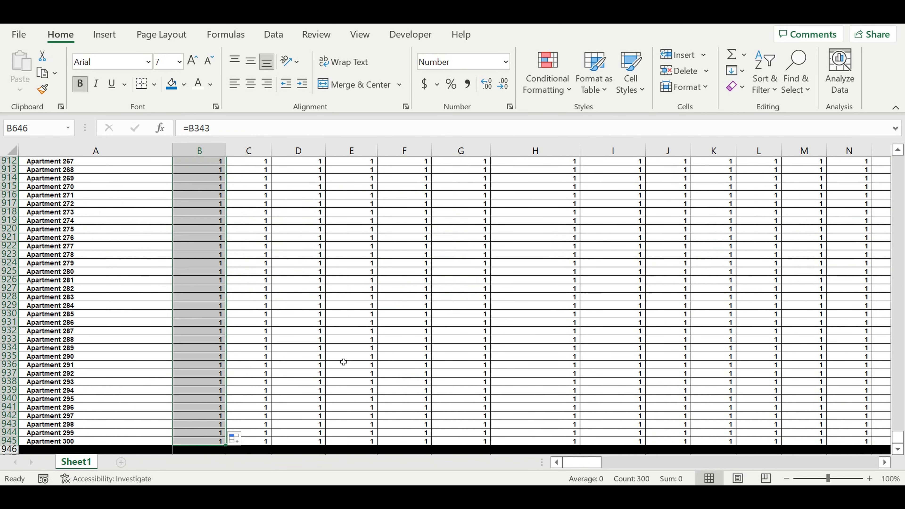
# - Clear the block's old formulas from February onward and begin C646's formula with =IF(AND(B646=0,C343=0),0,
pyautogui.click(313, 347)
pyautogui.scroll(9, 319, 322)
pyautogui.scroll(20, 320, 322)
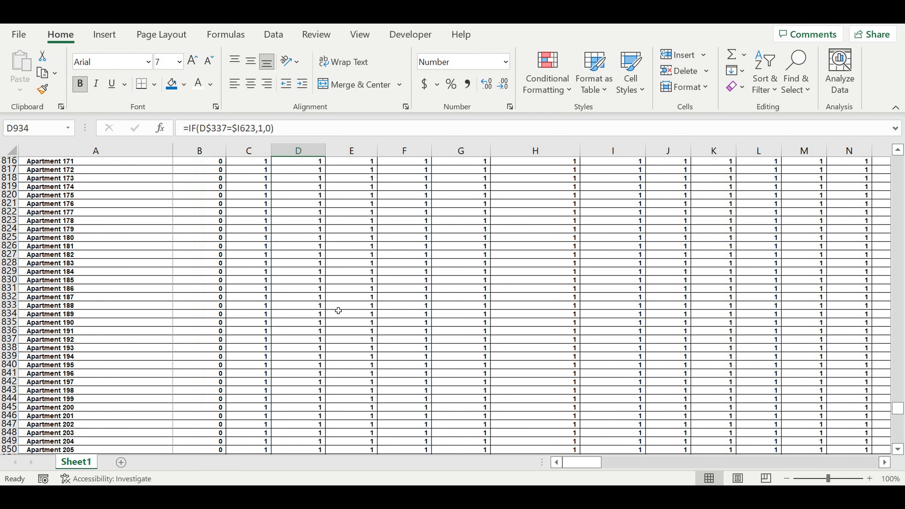
pyautogui.scroll(20, 340, 285)
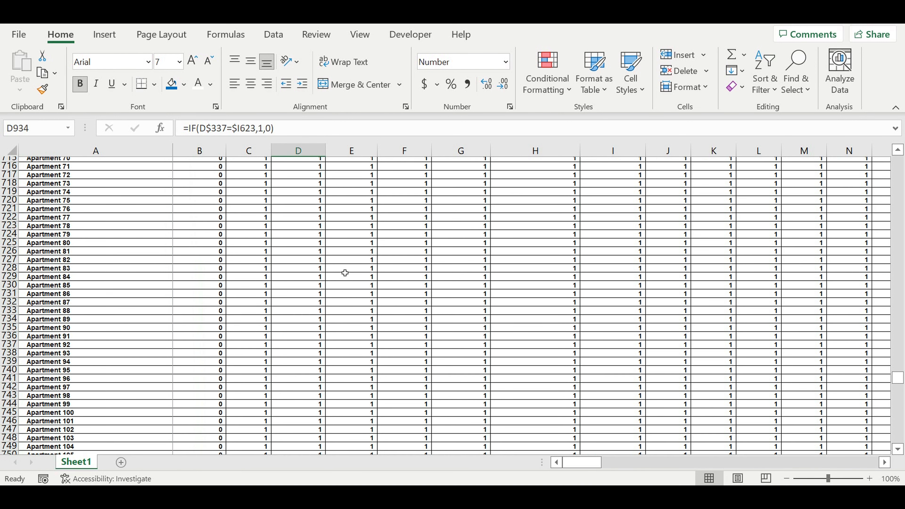
pyautogui.scroll(1, 337, 274)
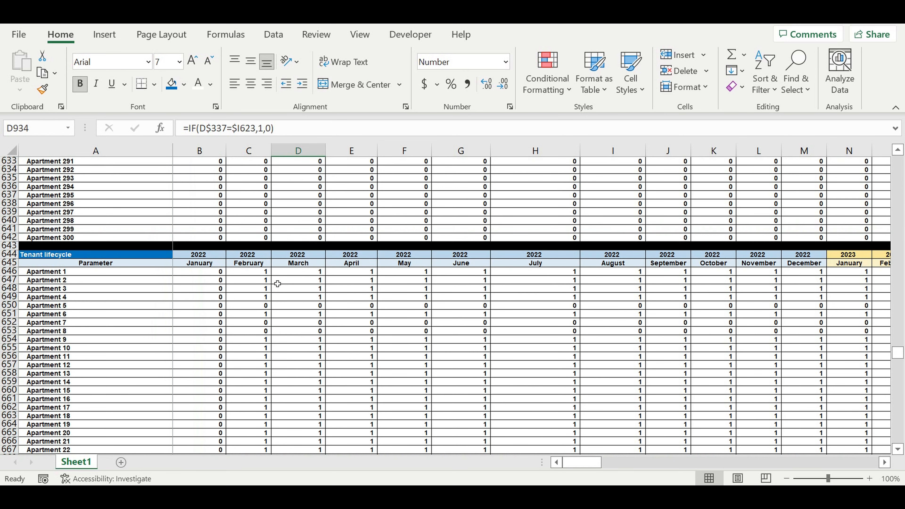
pyautogui.click(249, 272)
pyautogui.write('=if(and(')
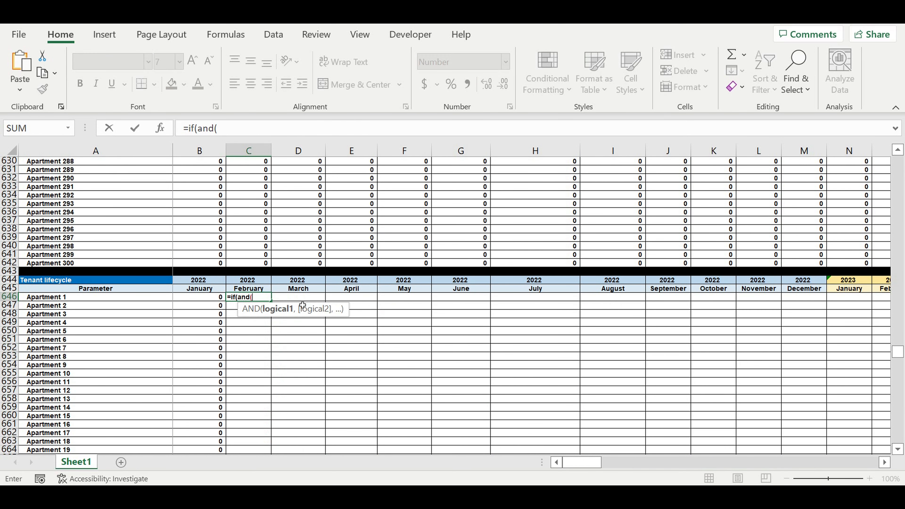
pyautogui.click(196, 298)
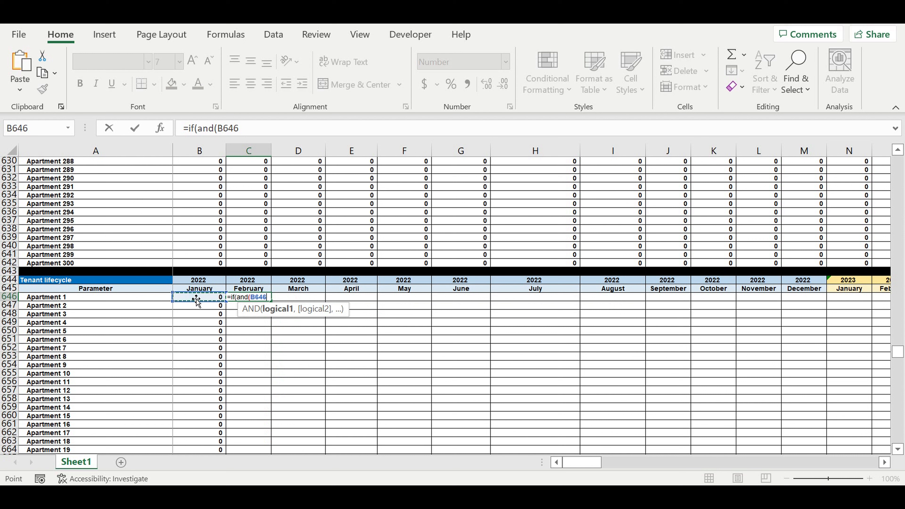
pyautogui.write('=0,')
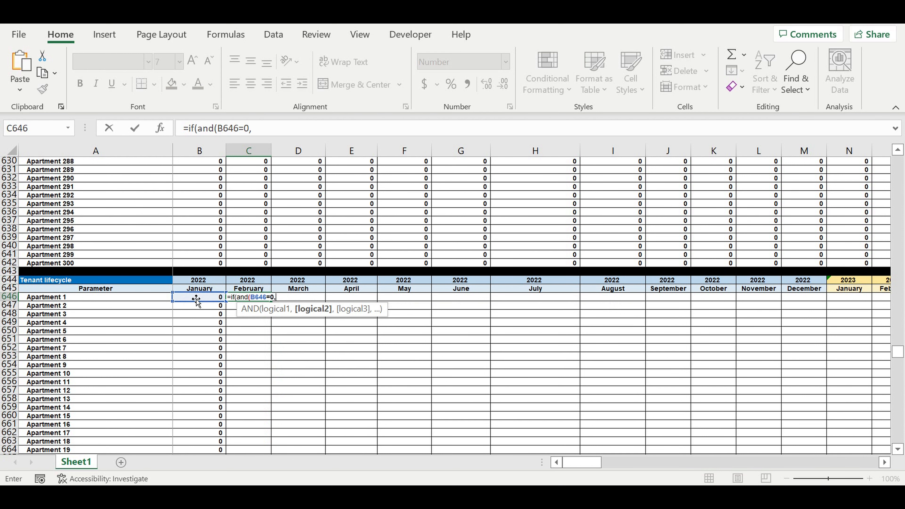
pyautogui.scroll(20, 303, 328)
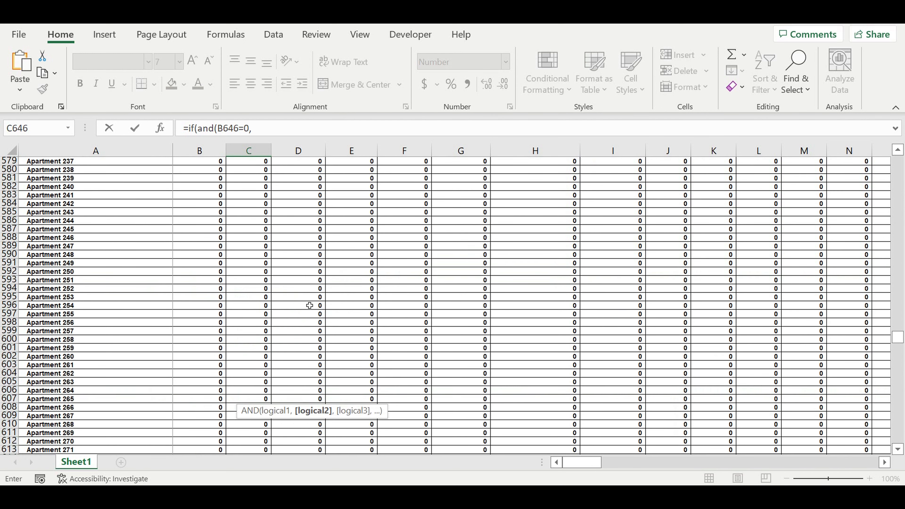
pyautogui.scroll(20, 308, 297)
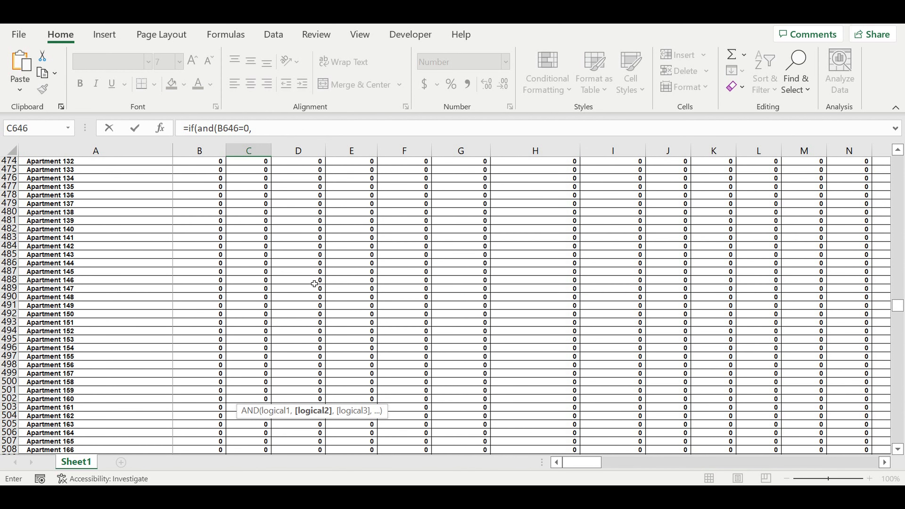
pyautogui.scroll(20, 314, 287)
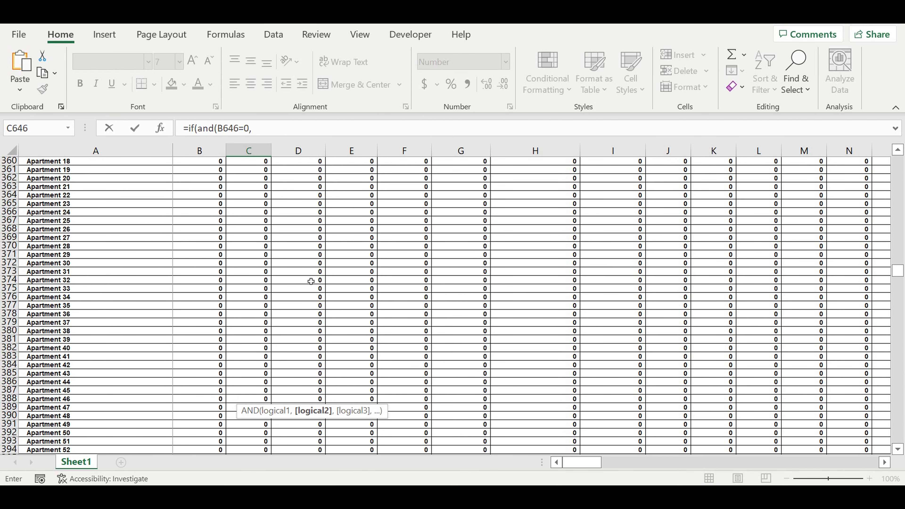
pyautogui.scroll(6, 311, 271)
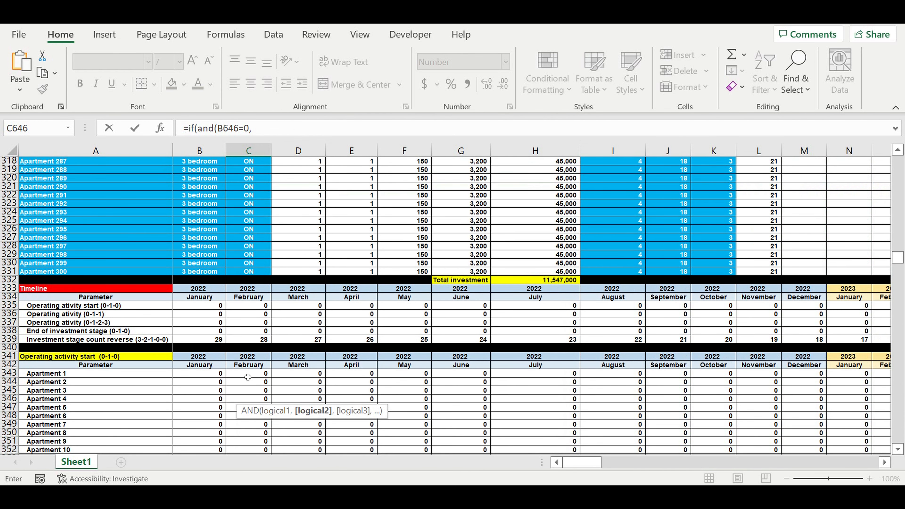
pyautogui.click(247, 376)
pyautogui.write('=0')
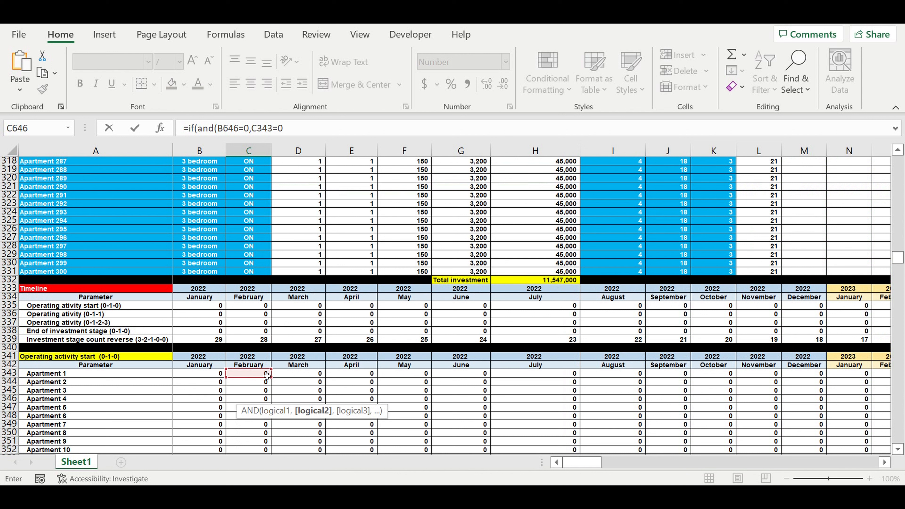
pyautogui.write('),0,')
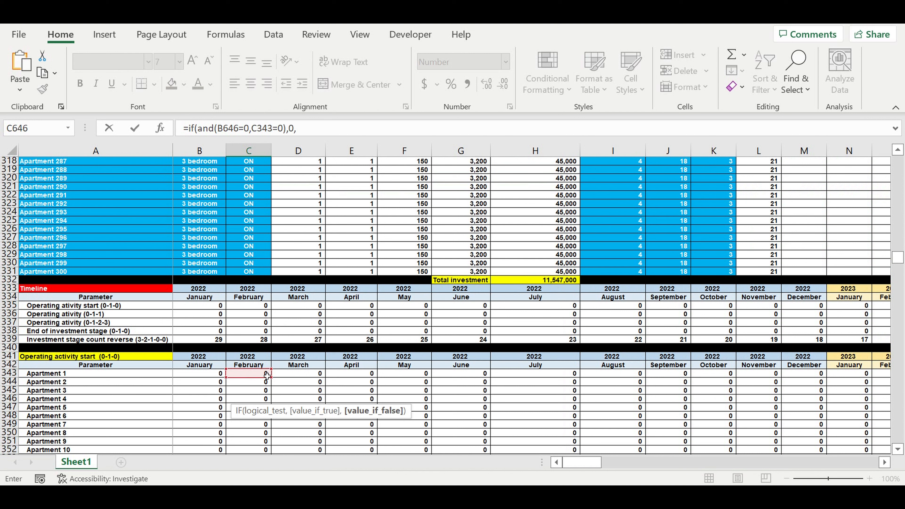
# - Nest a second condition in C646's formula, IF(AND(B646=0,C343>0),1, by duplicating and adapting the first one
pyautogui.moveTo(310, 132); pyautogui.dragTo(188, 129)
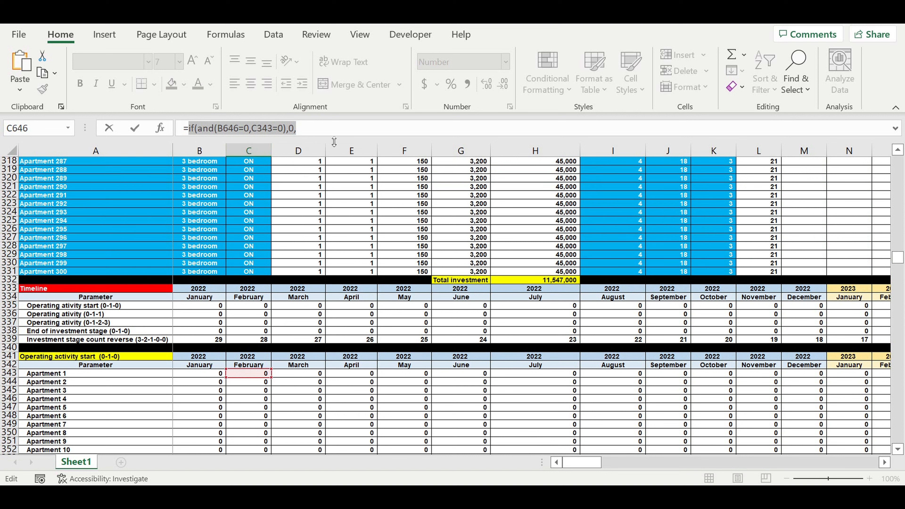
pyautogui.click(317, 127)
pyautogui.hotkey('ctrl', 'v')
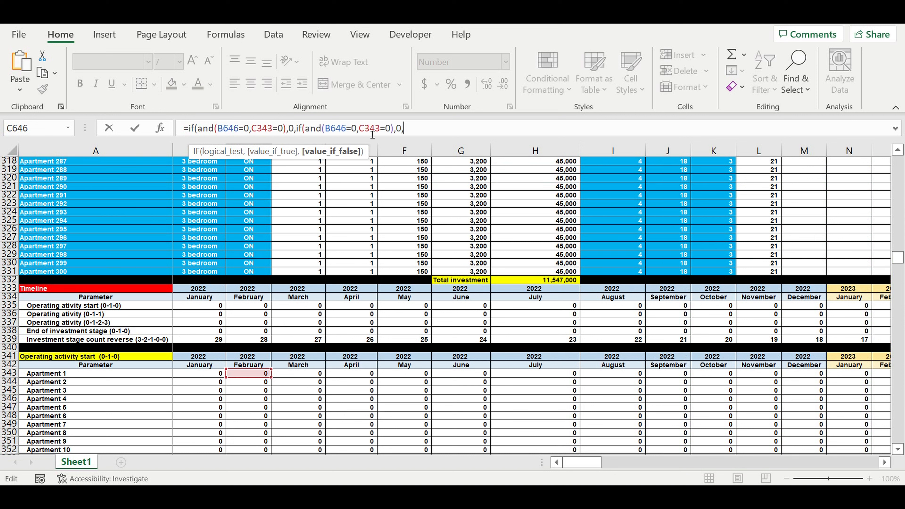
pyautogui.click(389, 132)
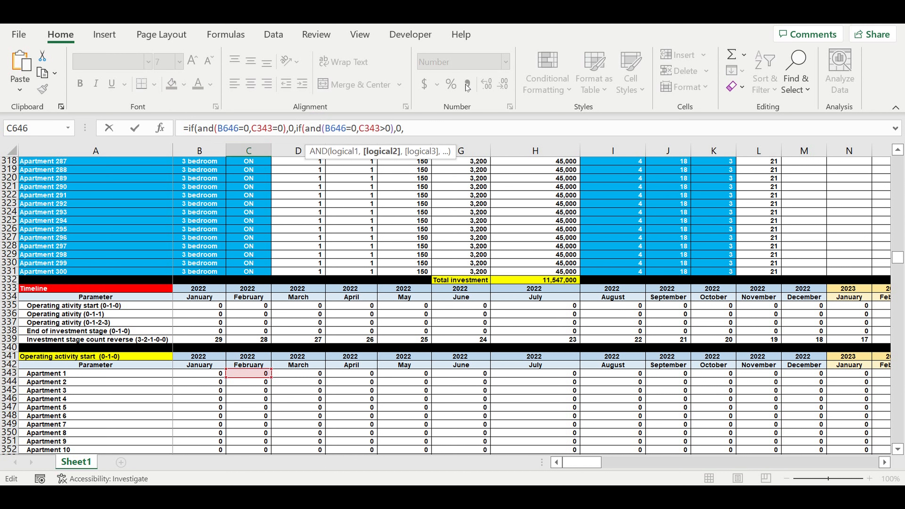
pyautogui.doubleClick(399, 129)
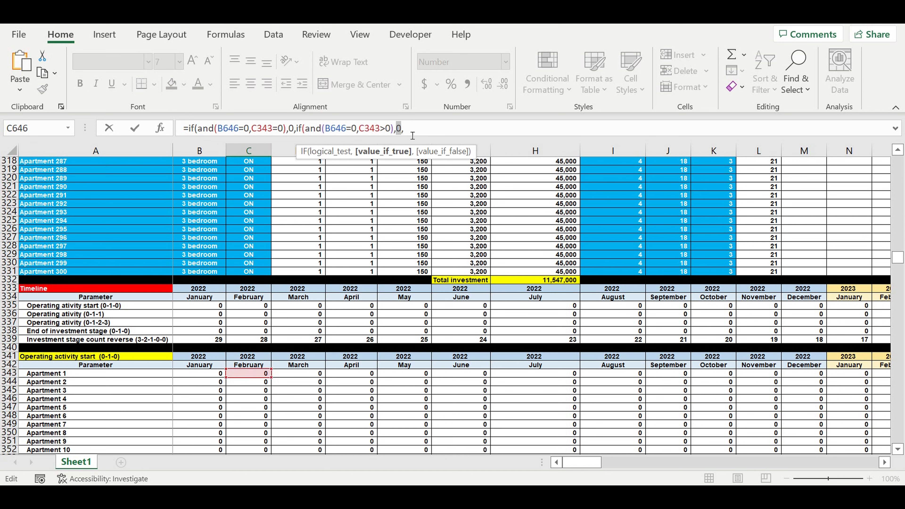
pyautogui.write('1')
pyautogui.click(426, 130)
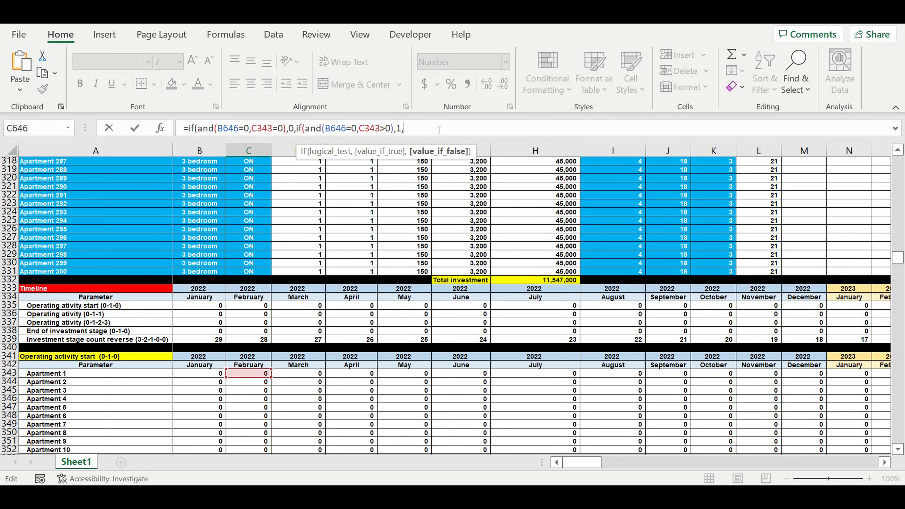
# - Nest a third condition in C646's formula, starting with IF(AND(B646>0,B646< by reusing the B646 reference
pyautogui.write('if(and(')
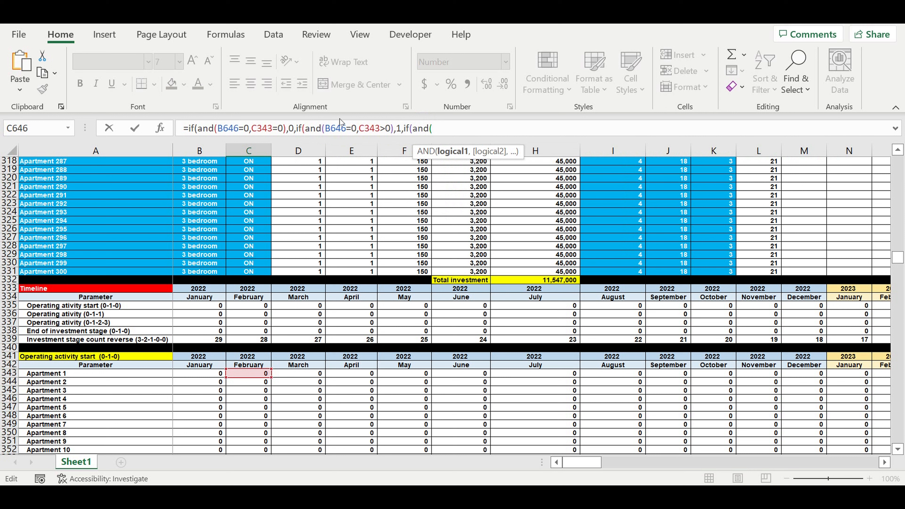
pyautogui.doubleClick(330, 129)
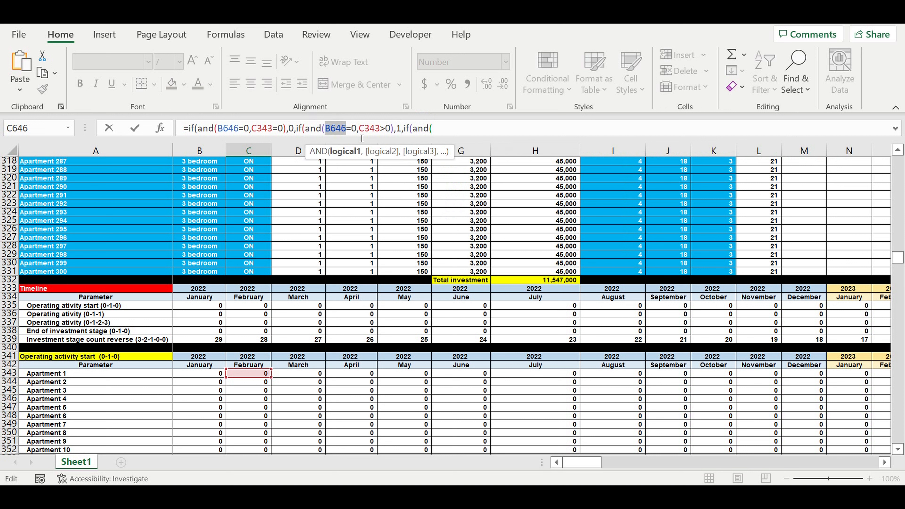
pyautogui.click(451, 129)
pyautogui.hotkey('ctrl', 'v')
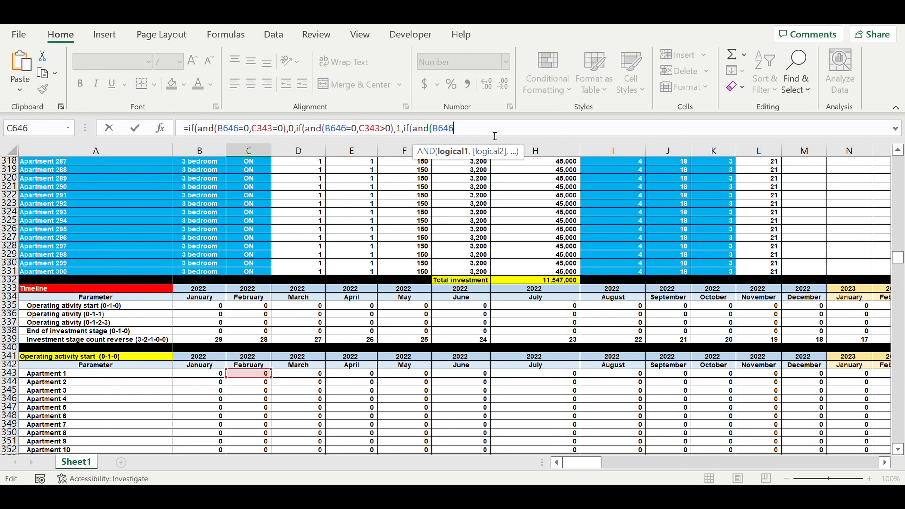
pyautogui.write('>0,')
pyautogui.hotkey('ctrl', 'v')
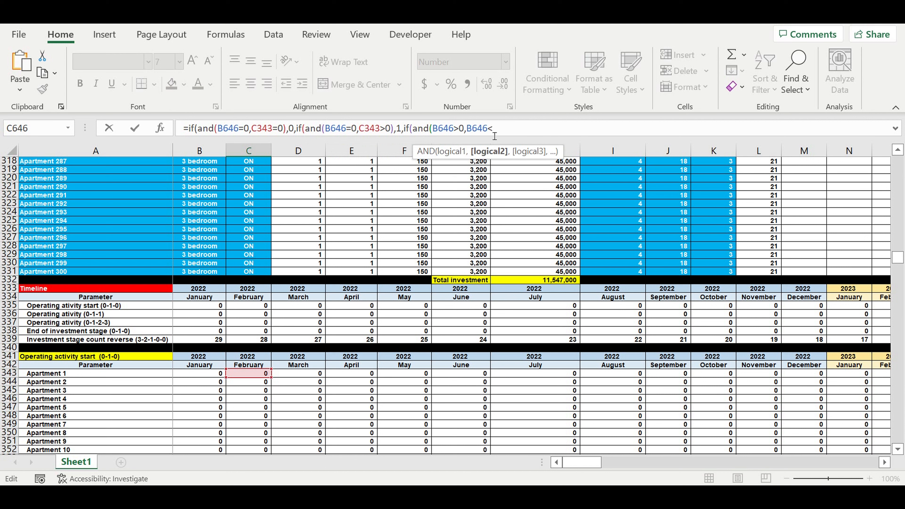
# - Complete C646's third condition against Apartment 1's rent cycle as B646<$L32),B646+1,1))) and commit the formula
pyautogui.moveTo(903, 270); pyautogui.dragTo(901, 163)
pyautogui.scroll(-3, 780, 347)
pyautogui.click(755, 366)
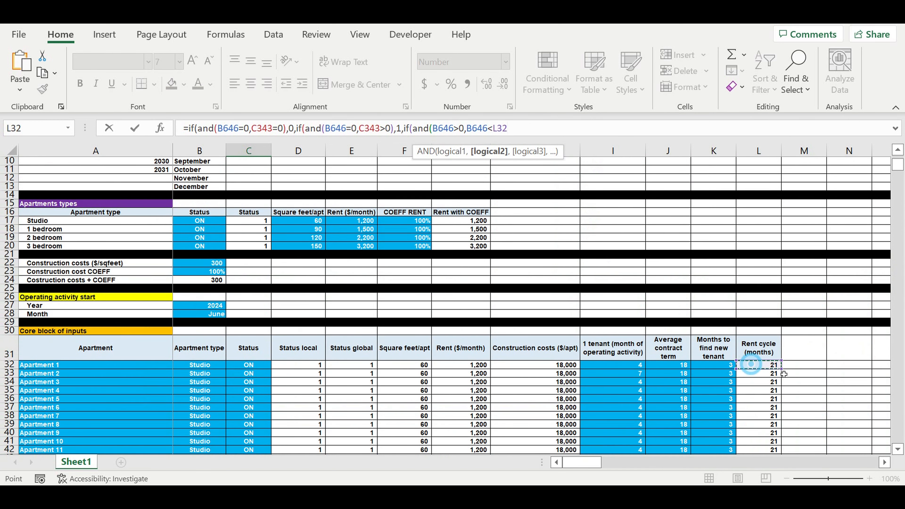
pyautogui.click(495, 129)
pyautogui.write('$')
pyautogui.click(526, 130)
pyautogui.write('),B646')
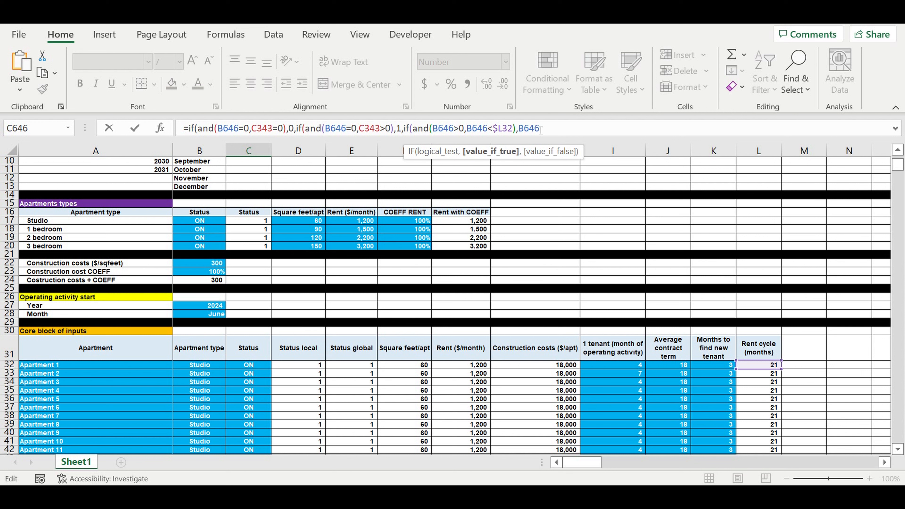
pyautogui.write('+1,1)))')
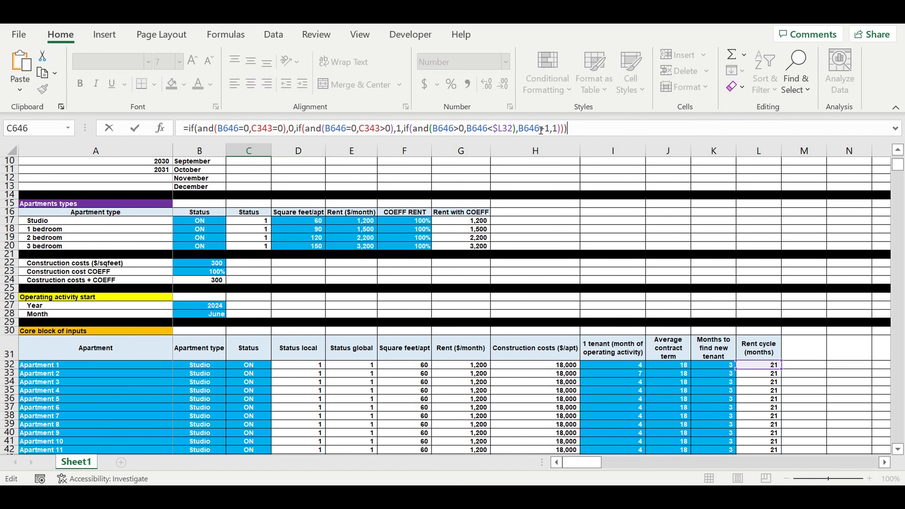
pyautogui.press('Return')
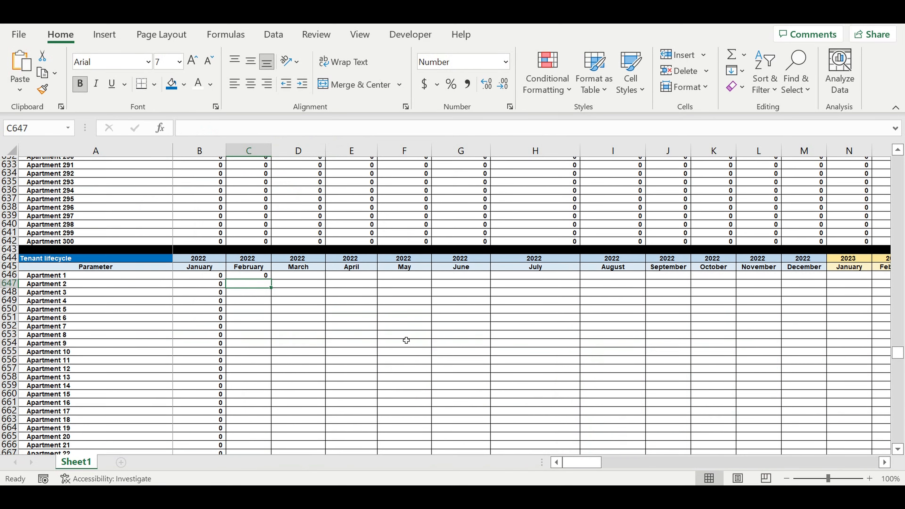
# - Fill C646's formula across and down the whole "Tenant lifecycle" block through DQ945
pyautogui.scroll(-1, 405, 340)
pyautogui.click(253, 237)
pyautogui.moveTo(270, 241); pyautogui.dragTo(743, 445)
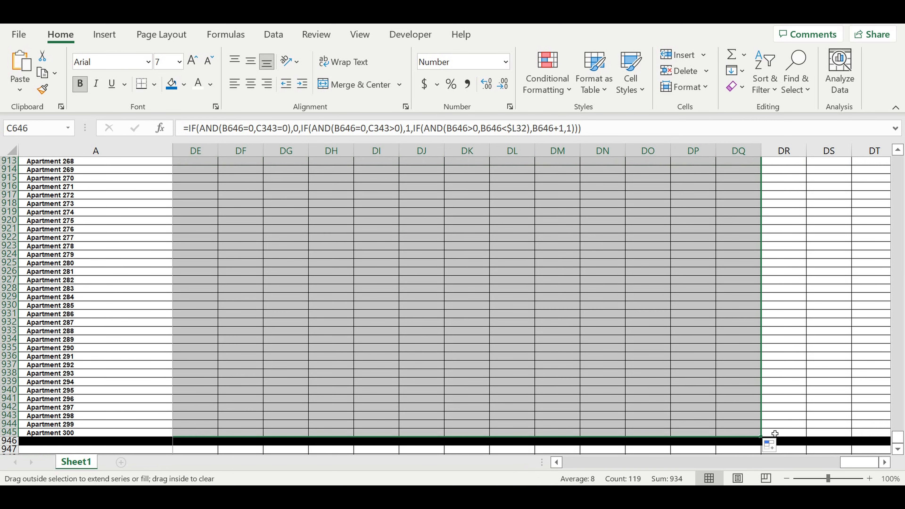
pyautogui.moveTo(851, 462); pyautogui.dragTo(492, 392)
pyautogui.scroll(20, 492, 392)
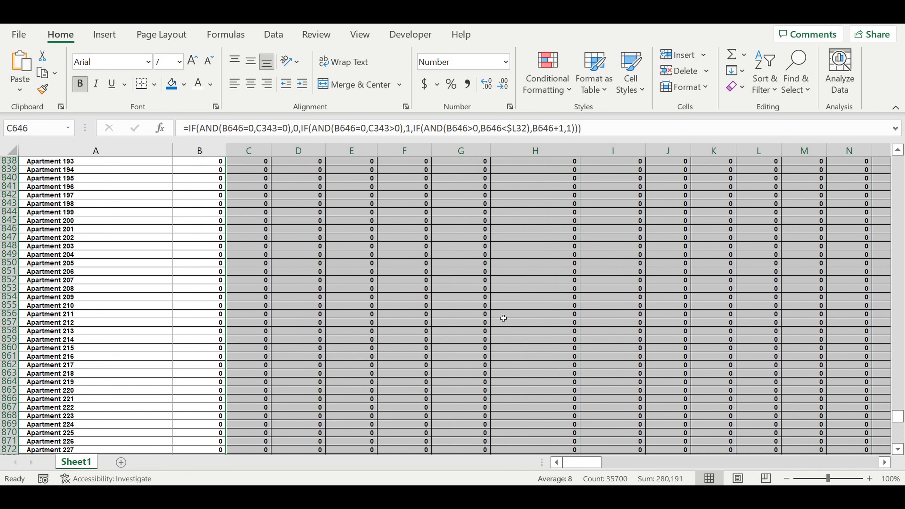
pyautogui.scroll(20, 514, 322)
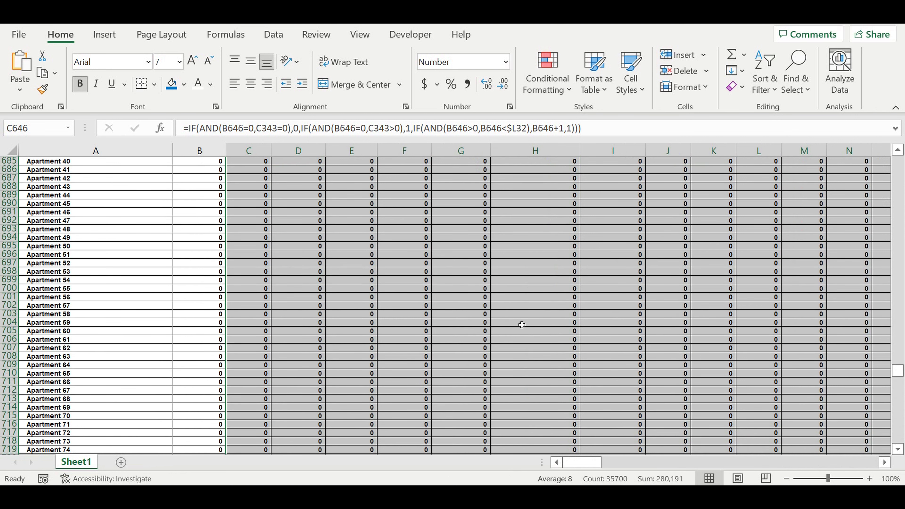
pyautogui.scroll(14, 522, 317)
pyautogui.click(463, 348)
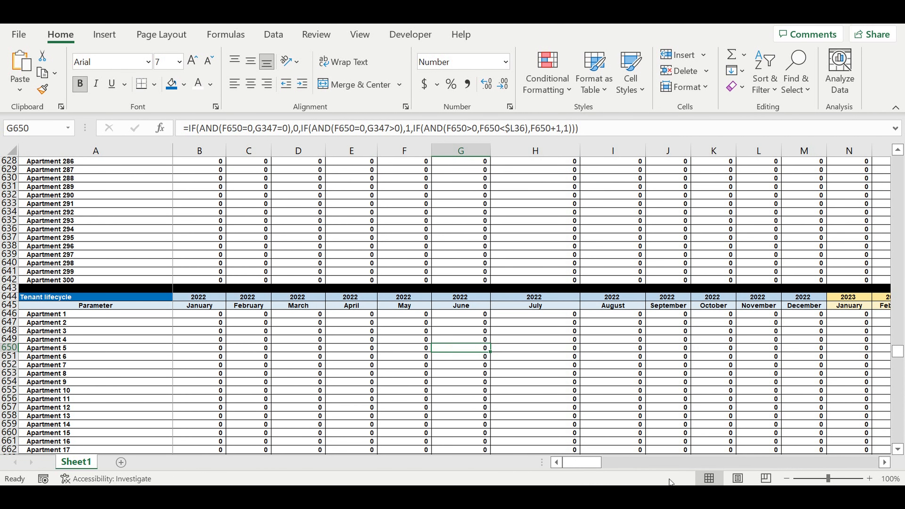
# - Set the operating activity start year in B27 to 2022
pyautogui.moveTo(897, 351); pyautogui.dragTo(897, 162)
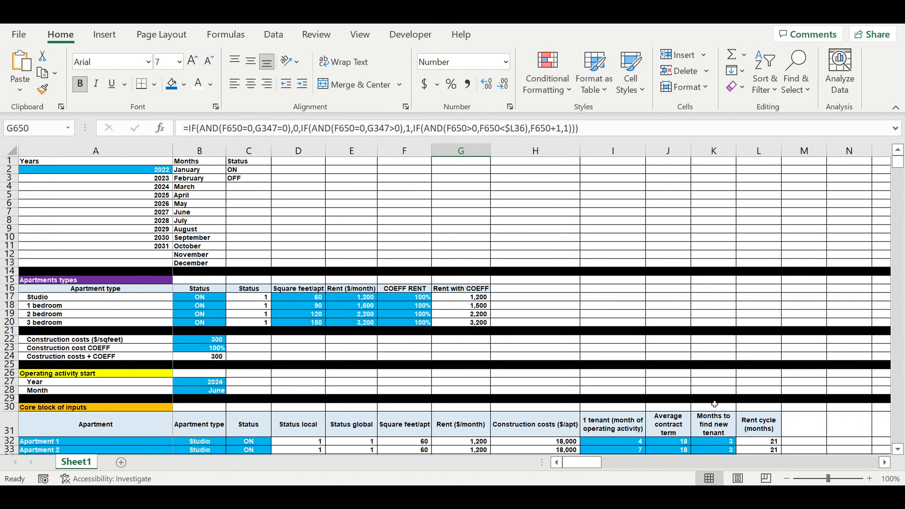
pyautogui.click(197, 393)
pyautogui.click(200, 382)
pyautogui.click(230, 382)
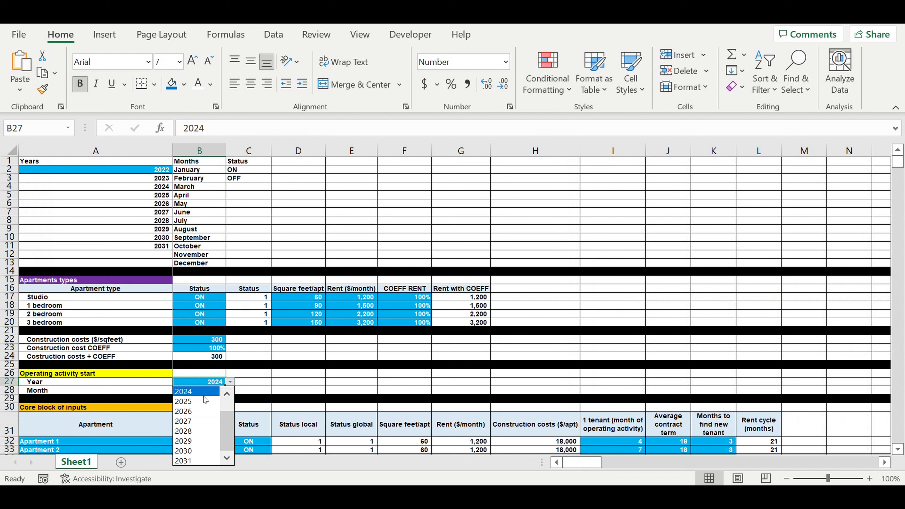
pyautogui.scroll(1, 200, 421)
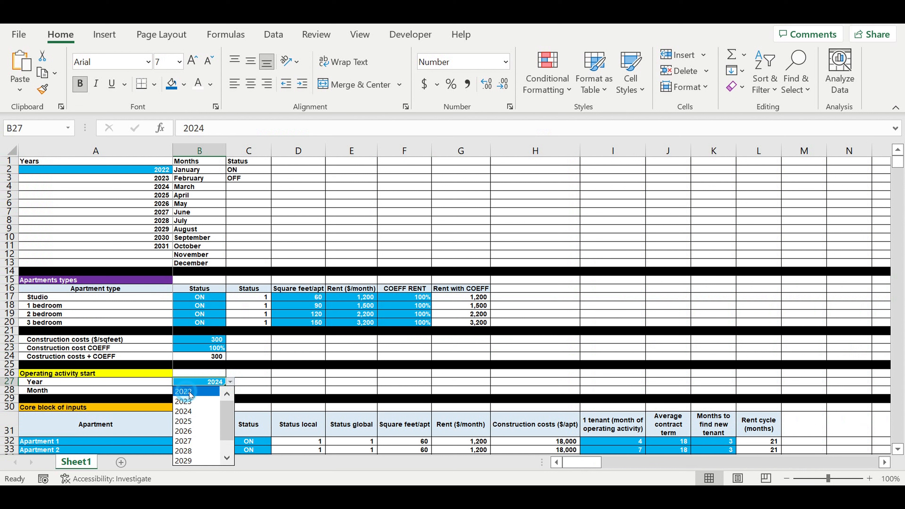
pyautogui.click(195, 392)
# - Set the operating activity start month in B28 to March
pyautogui.click(211, 391)
pyautogui.click(231, 390)
pyautogui.scroll(1, 225, 433)
pyautogui.scroll(2, 225, 433)
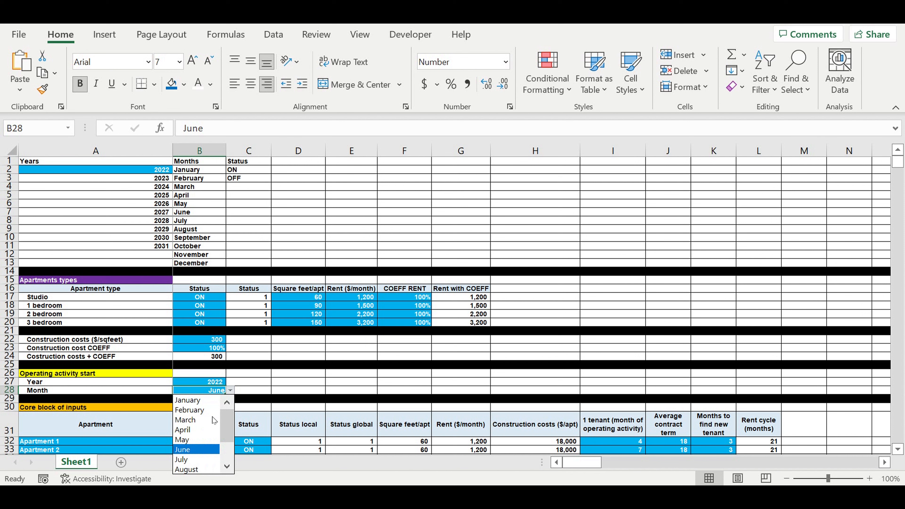
pyautogui.click(193, 419)
pyautogui.click(351, 407)
pyautogui.click(335, 399)
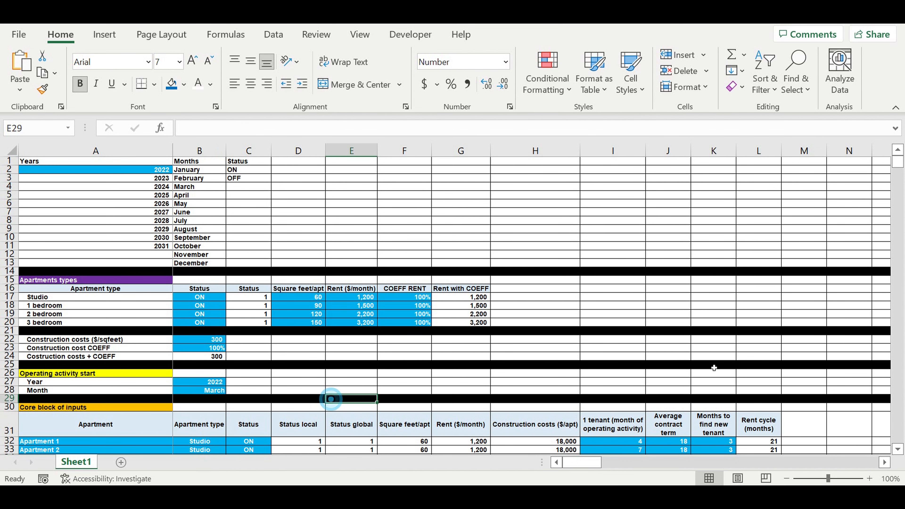
# - Review the "Tenant lifecycle" counters for all apartments, from Apartment 300 back up to Apartment 1
pyautogui.moveTo(897, 163); pyautogui.dragTo(897, 431)
pyautogui.scroll(-5, 545, 360)
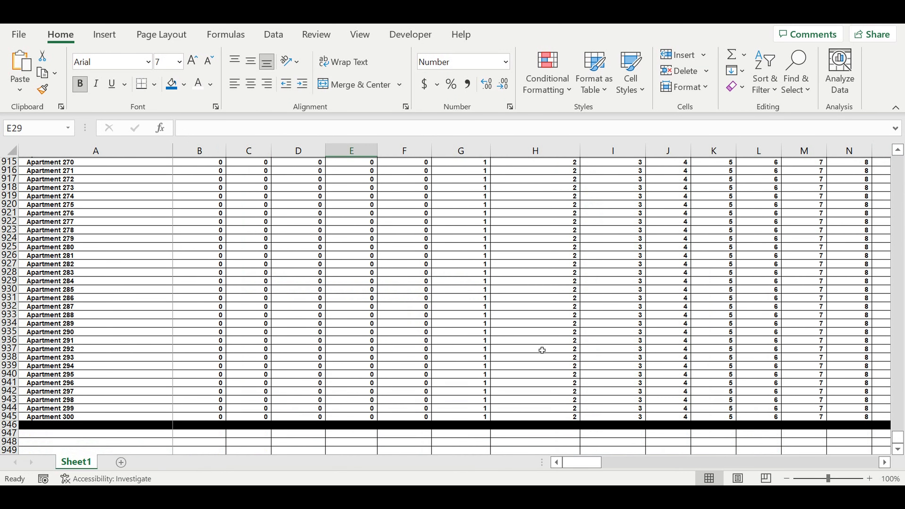
pyautogui.scroll(20, 492, 311)
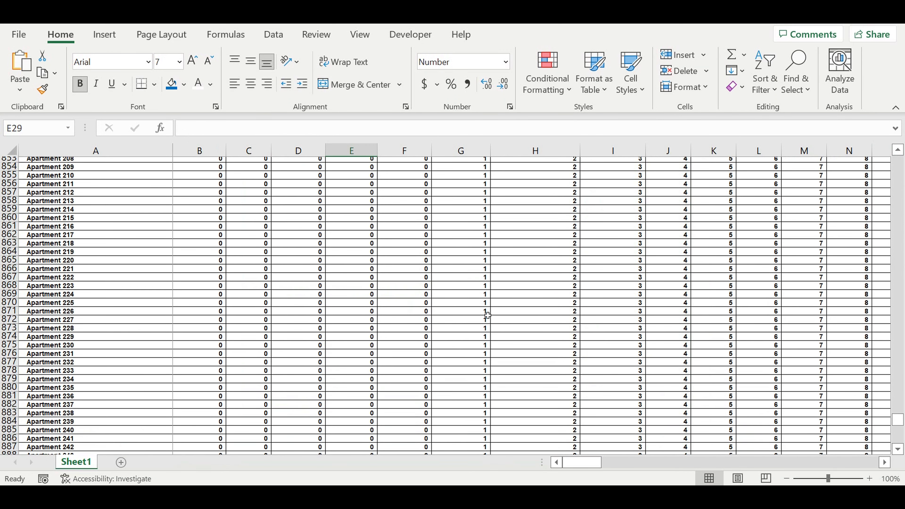
pyautogui.scroll(20, 486, 306)
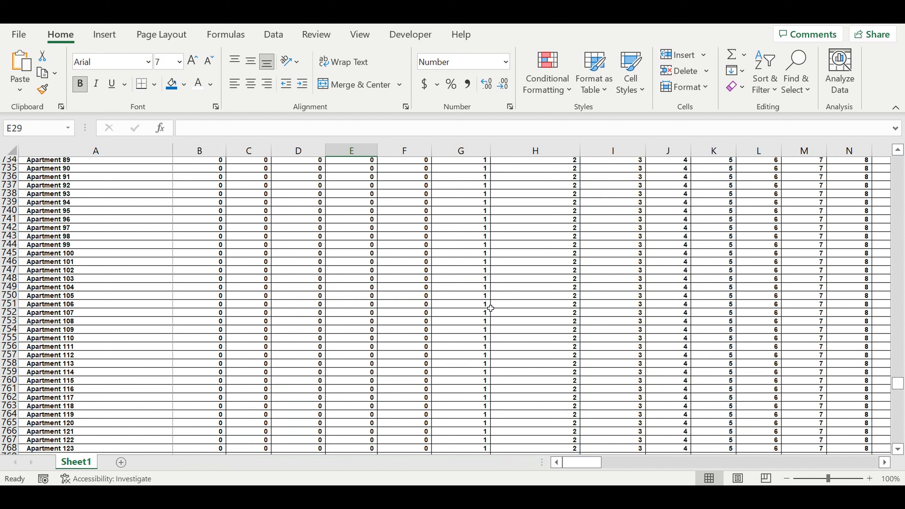
pyautogui.scroll(16, 496, 306)
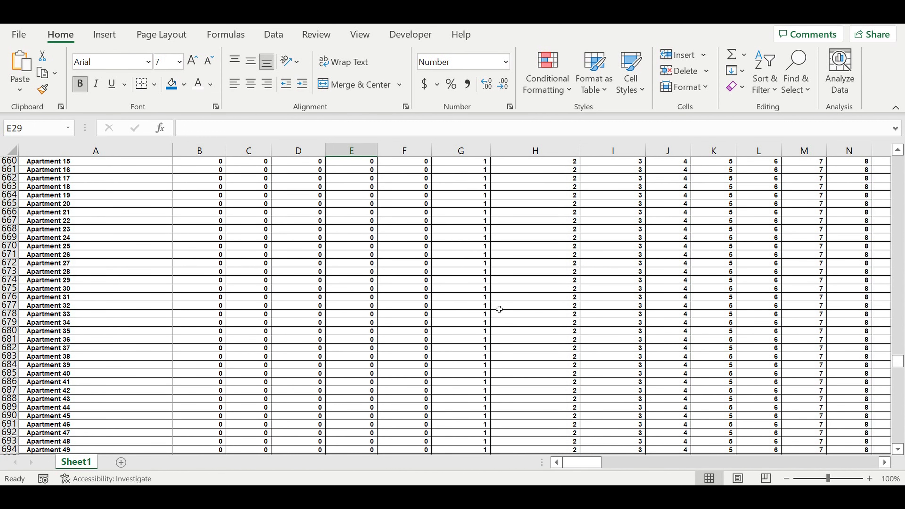
pyautogui.scroll(12, 499, 309)
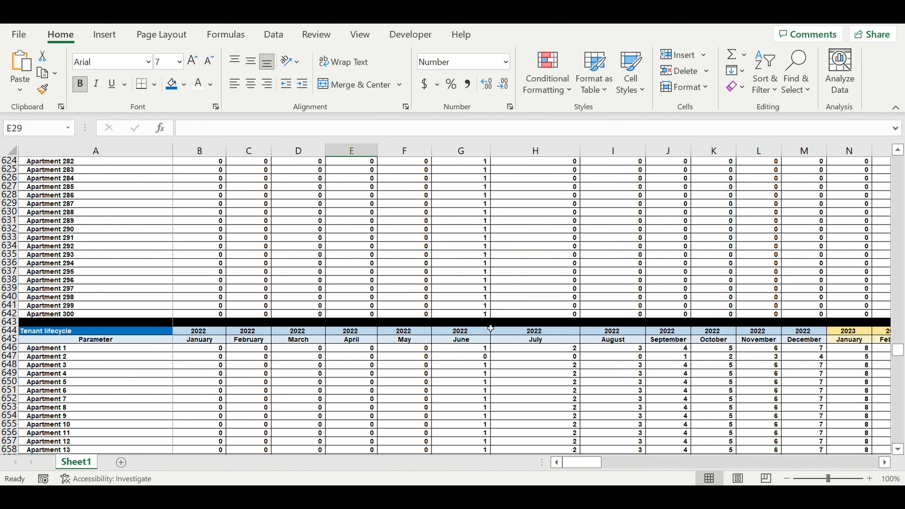
pyautogui.scroll(5, 488, 324)
pyautogui.scroll(-7, 491, 324)
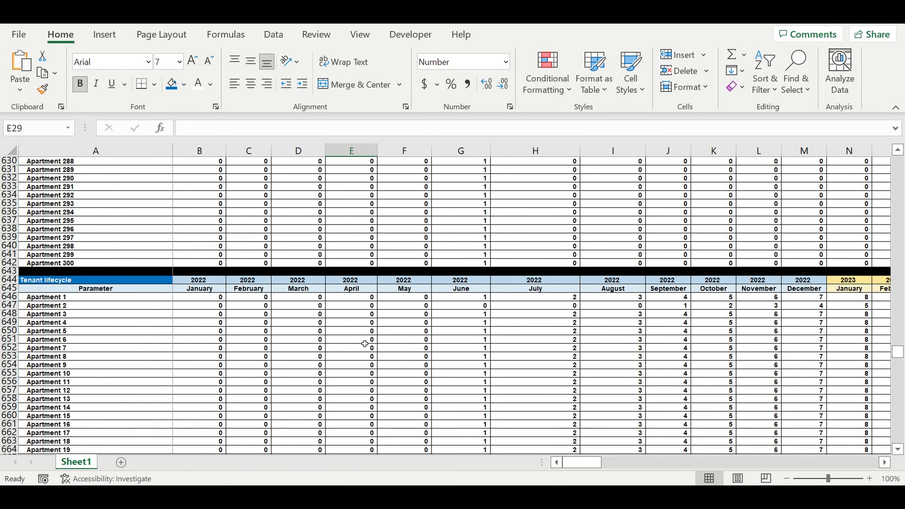
# - Examine when the counters of the first ten apartments start, and follow Apartment 1's count across its months to check the rent cycle restart
pyautogui.click(348, 341)
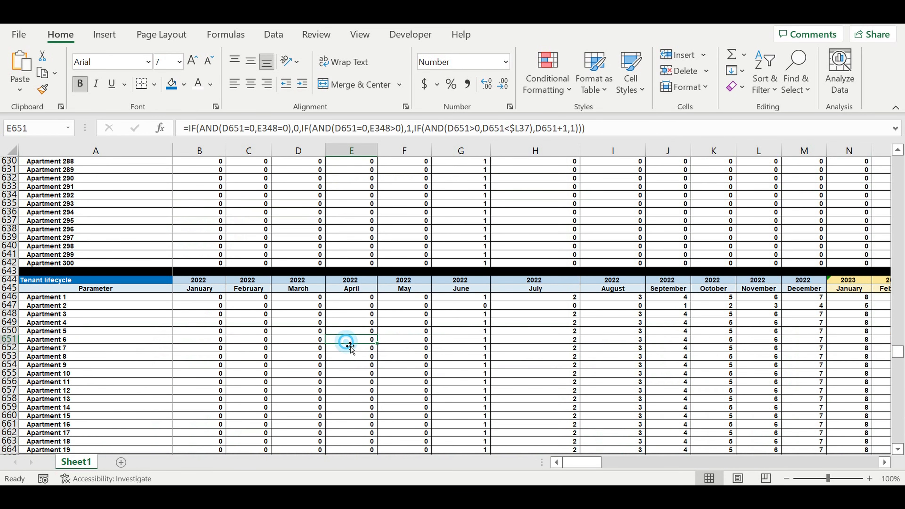
pyautogui.click(398, 299)
pyautogui.moveTo(463, 298); pyautogui.dragTo(723, 374)
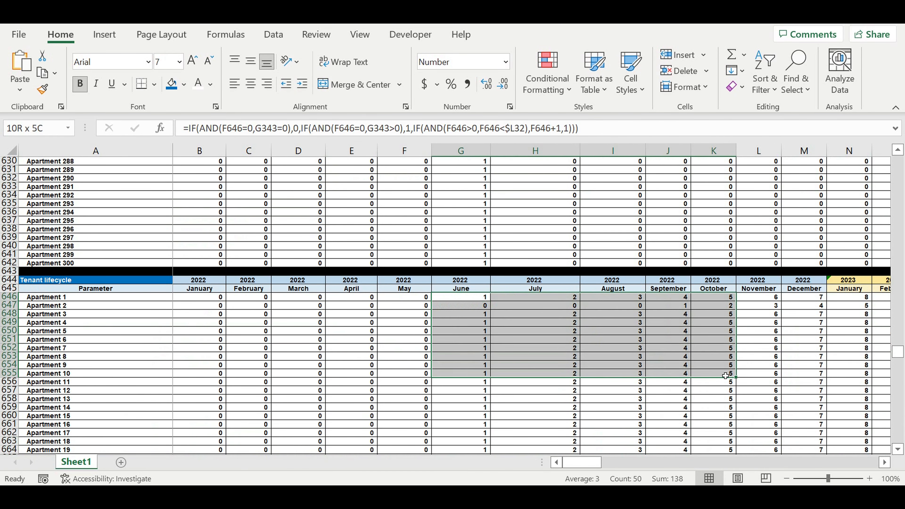
pyautogui.click(686, 348)
pyautogui.click(670, 306)
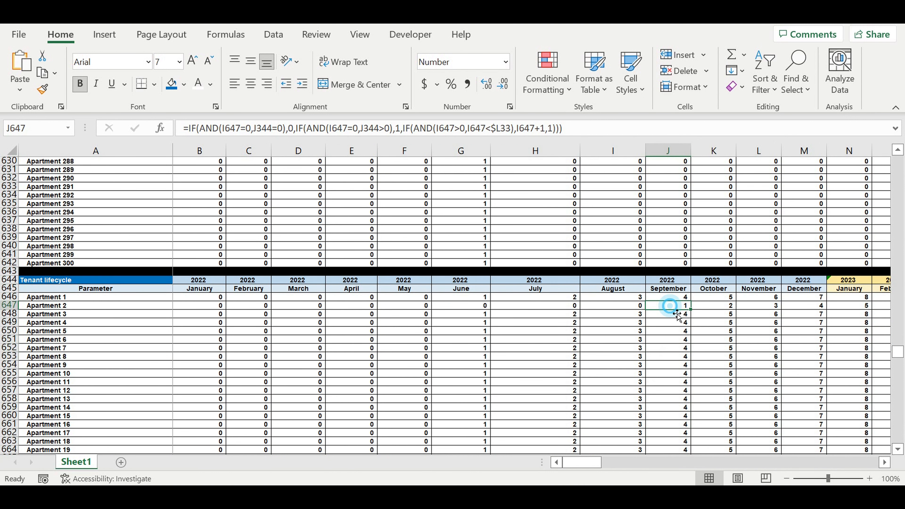
pyautogui.moveTo(463, 298); pyautogui.dragTo(799, 301)
pyautogui.moveTo(729, 465); pyautogui.dragTo(502, 448)
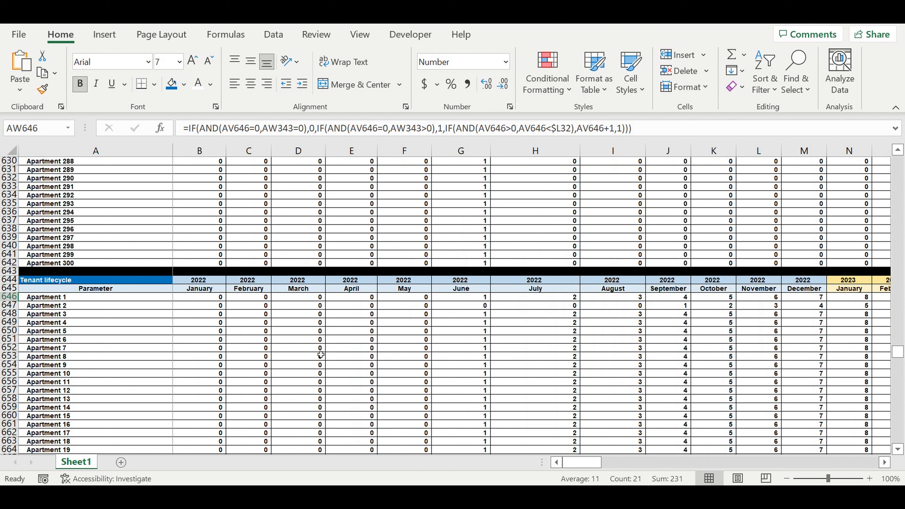
pyautogui.scroll(-6, 320, 355)
pyautogui.scroll(2, 192, 299)
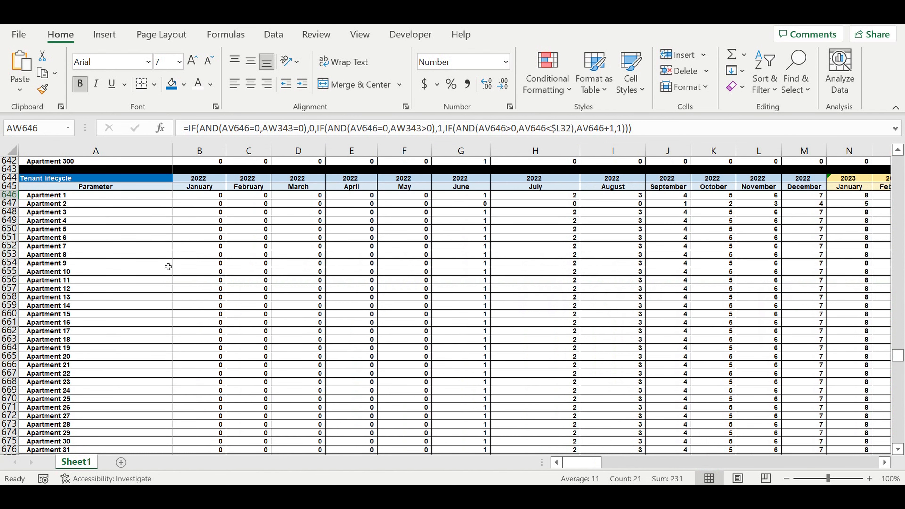
pyautogui.click(66, 178)
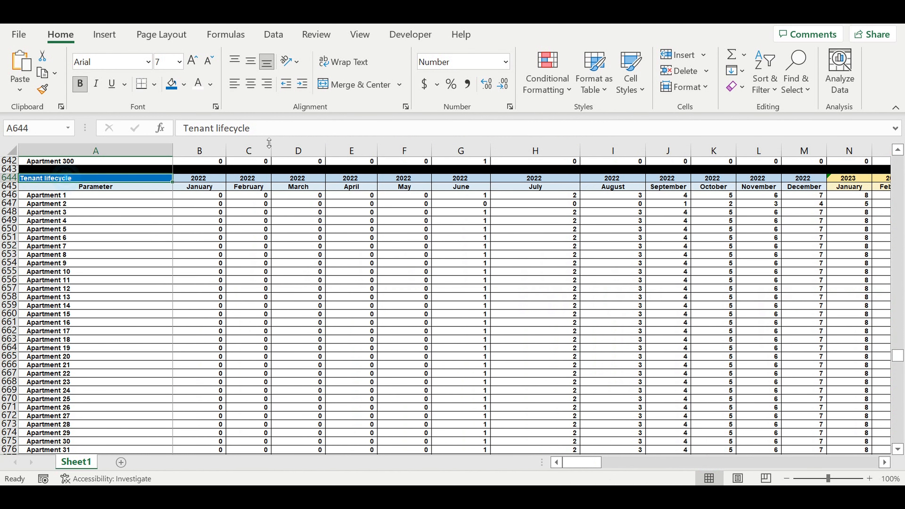
pyautogui.click(285, 129)
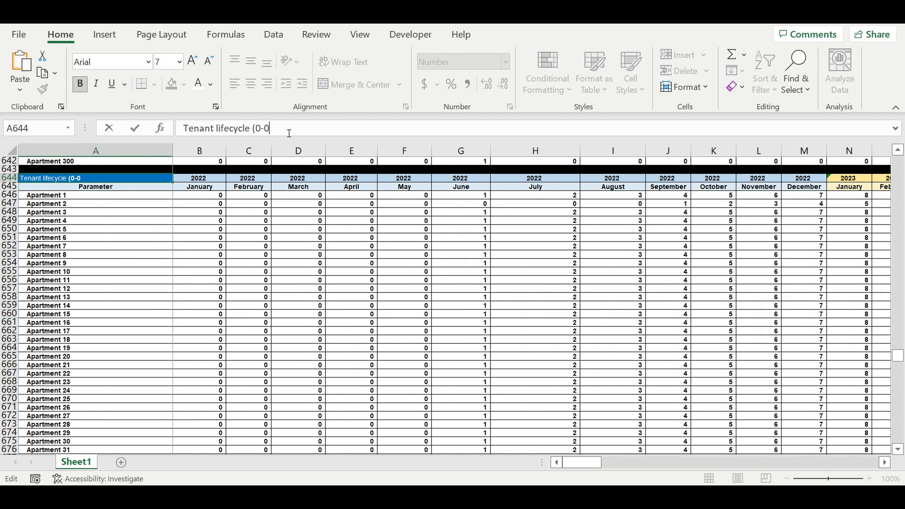
pyautogui.write('-3-4-1-2-3-4')
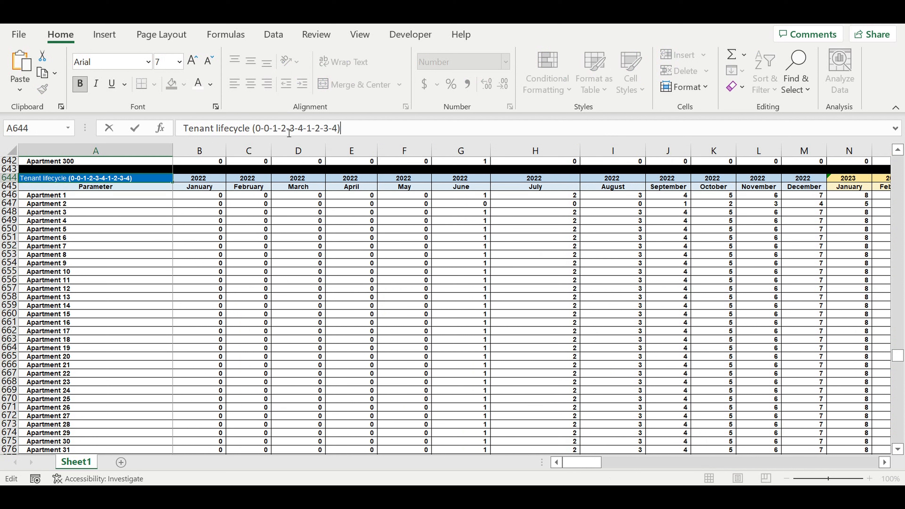
pyautogui.press('Return')
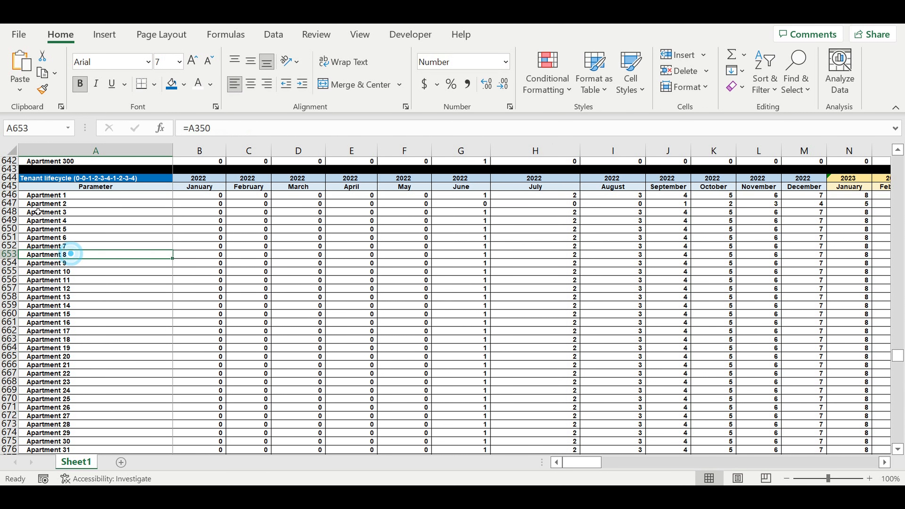
# - Copy the whole "Tenant lifecycle" block, rows 644 to 946, and paste it directly below, starting at A947
pyautogui.click(8, 179)
pyautogui.moveTo(8, 183); pyautogui.dragTo(11, 444)
pyautogui.hotkey('ctrl', 'c')
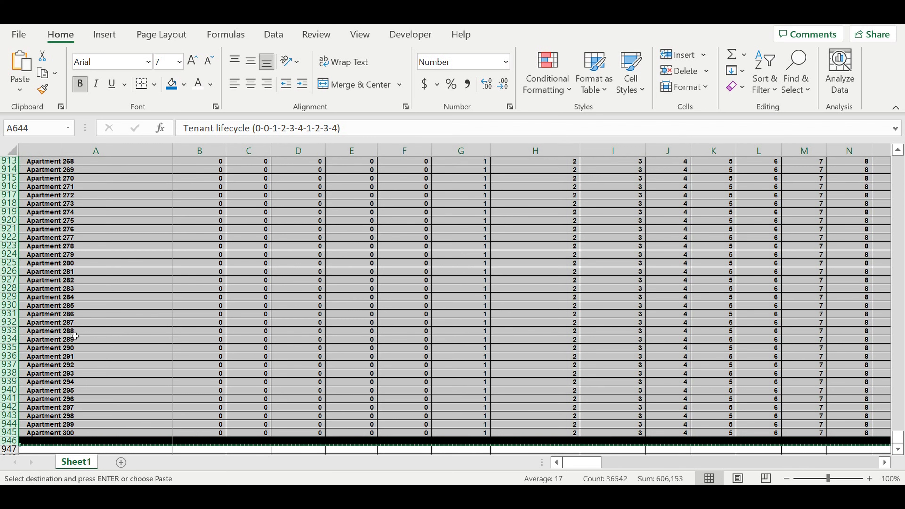
pyautogui.scroll(-4, 75, 335)
pyautogui.click(57, 349)
pyautogui.hotkey('ctrl', 'v')
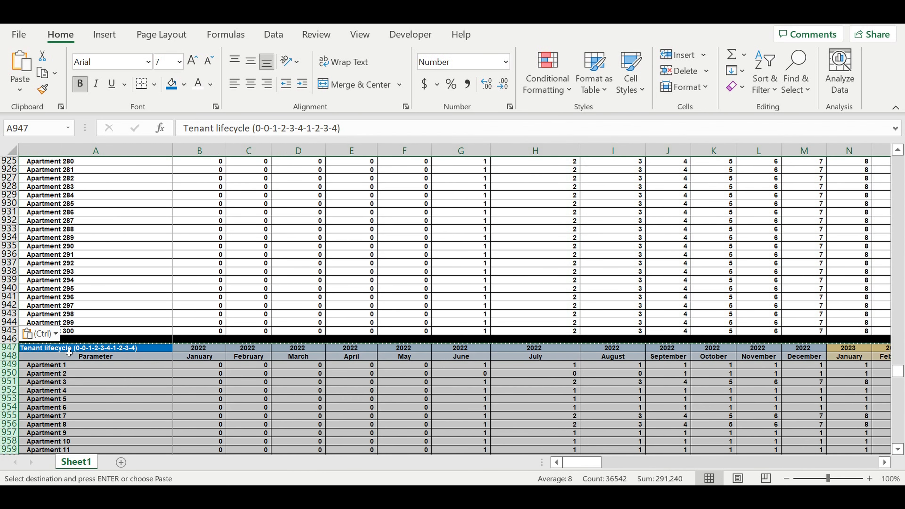
# - Change the title of the copied block in A947 to "Revenues ($/month)"
pyautogui.click(70, 348)
pyautogui.moveTo(363, 127); pyautogui.dragTo(184, 128)
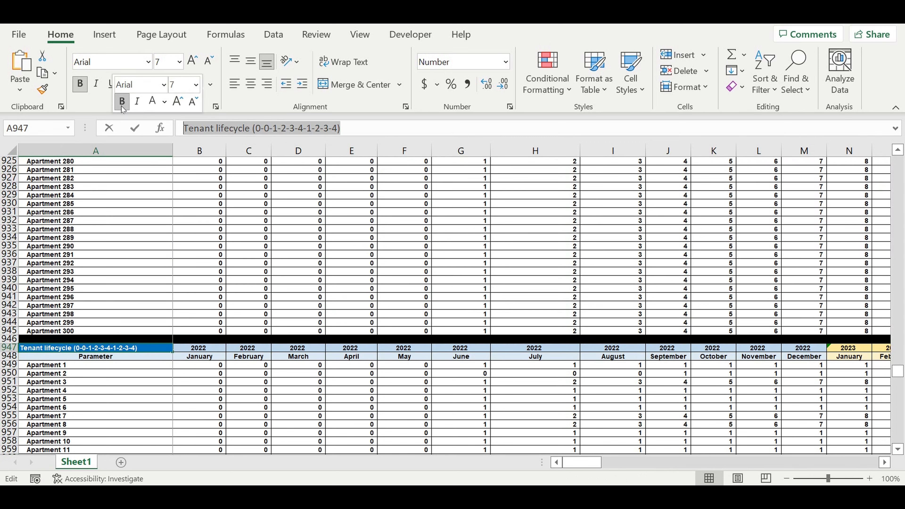
pyautogui.write('Revenues')
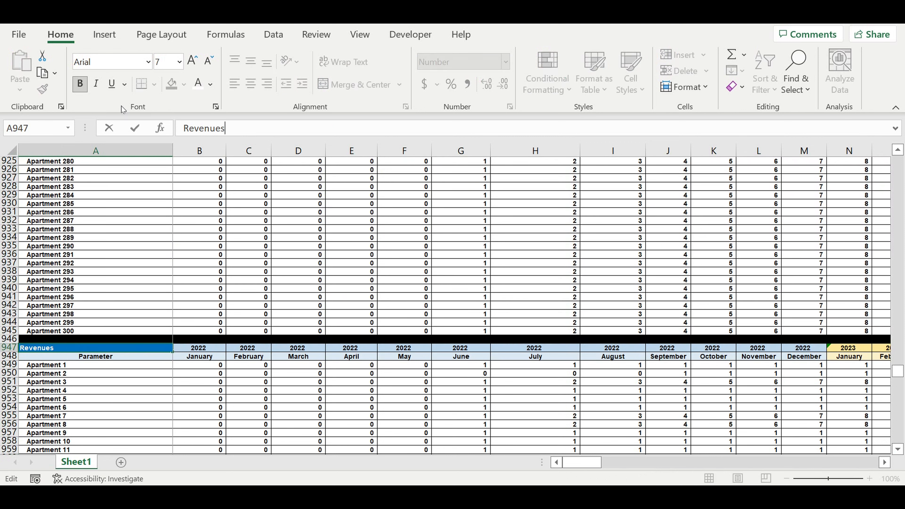
pyautogui.write(' ($/month')
pyautogui.press('Return')
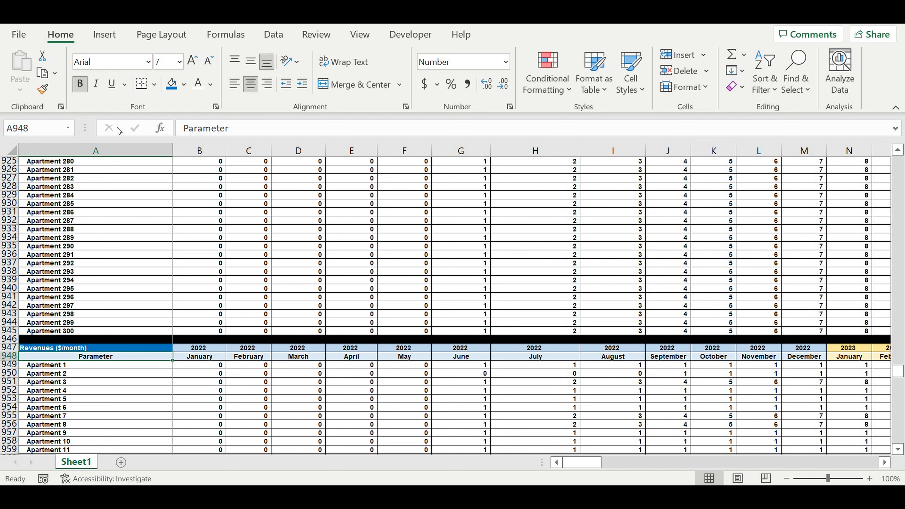
# - Fill the "Revenues ($/month)" title cell A947 with the standard green colour
pyautogui.click(87, 347)
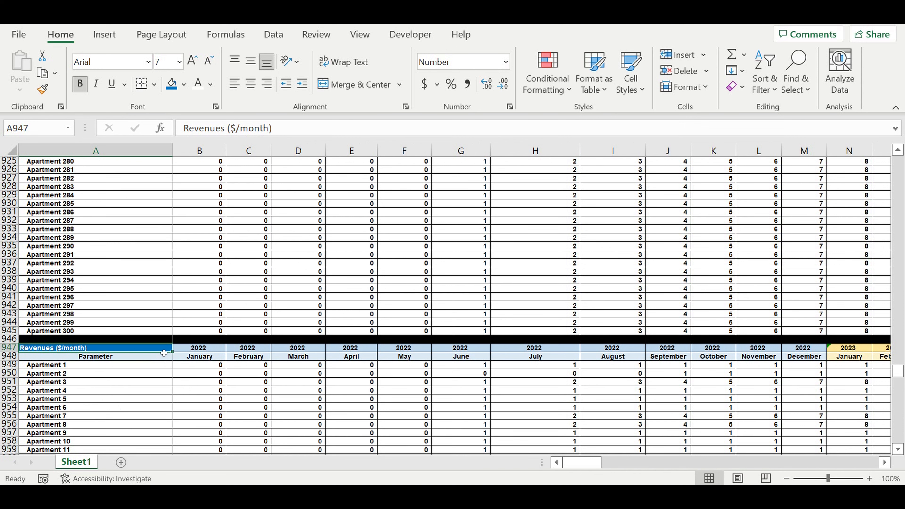
pyautogui.scroll(-4, 182, 325)
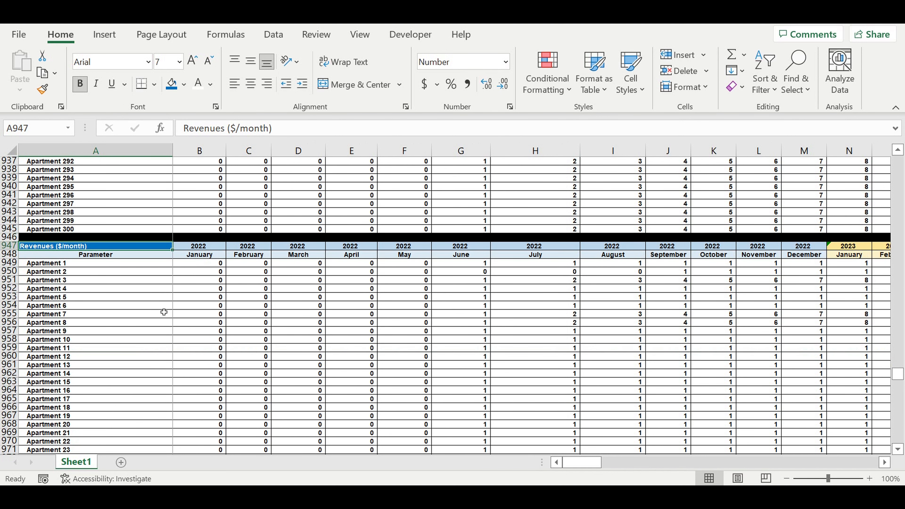
pyautogui.click(186, 83)
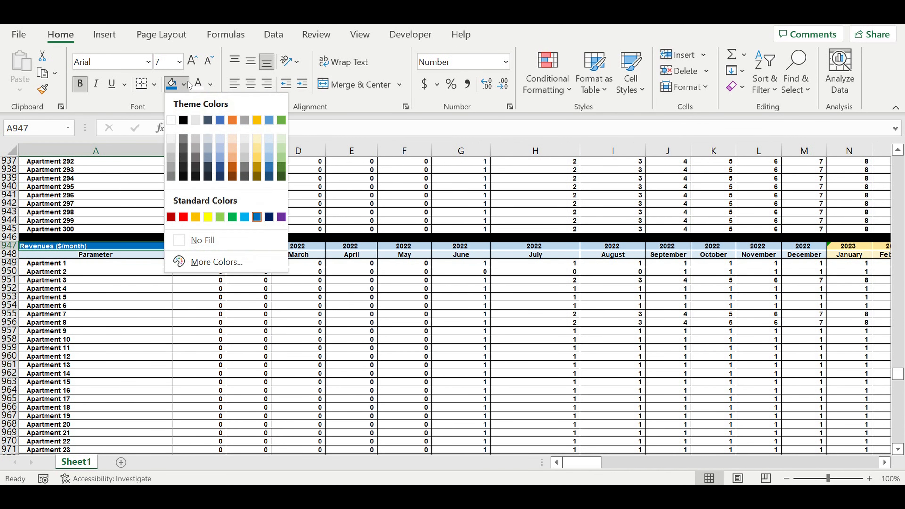
pyautogui.click(232, 217)
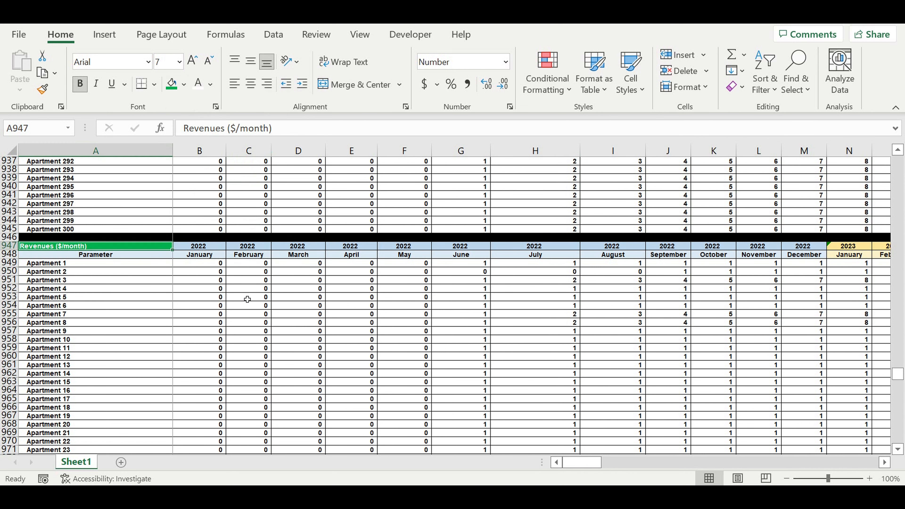
pyautogui.click(245, 298)
# - Begin an IF formula in B949 with an AND test whose first condition is Apartment 1's tenant lifecycle counter B646>0
pyautogui.click(210, 263)
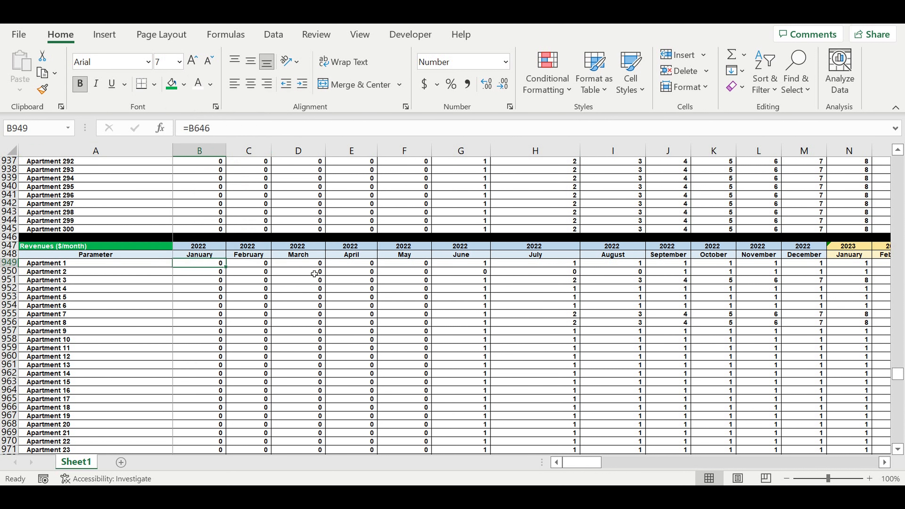
pyautogui.write('=if')
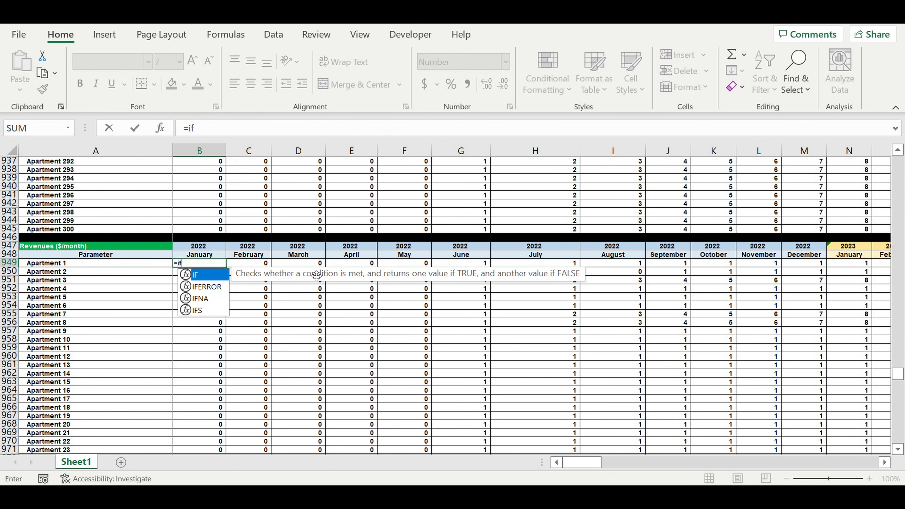
pyautogui.write('(')
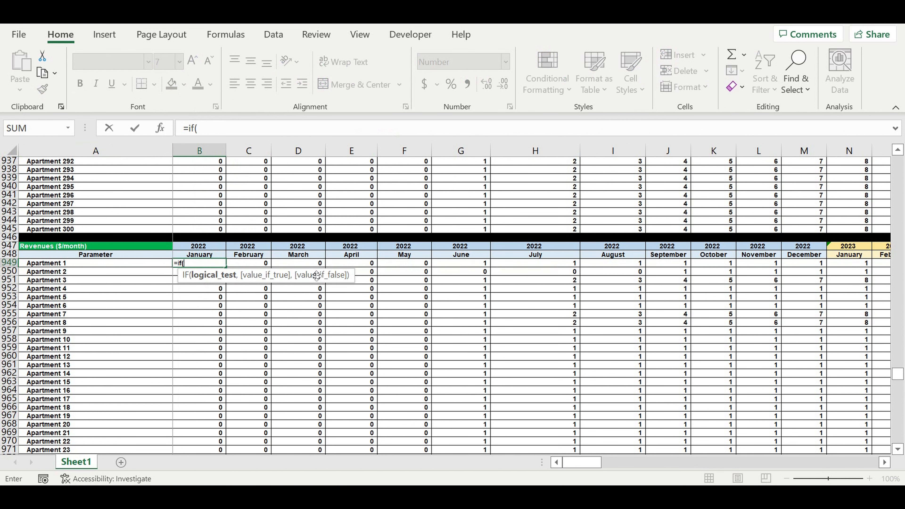
pyautogui.write('and(')
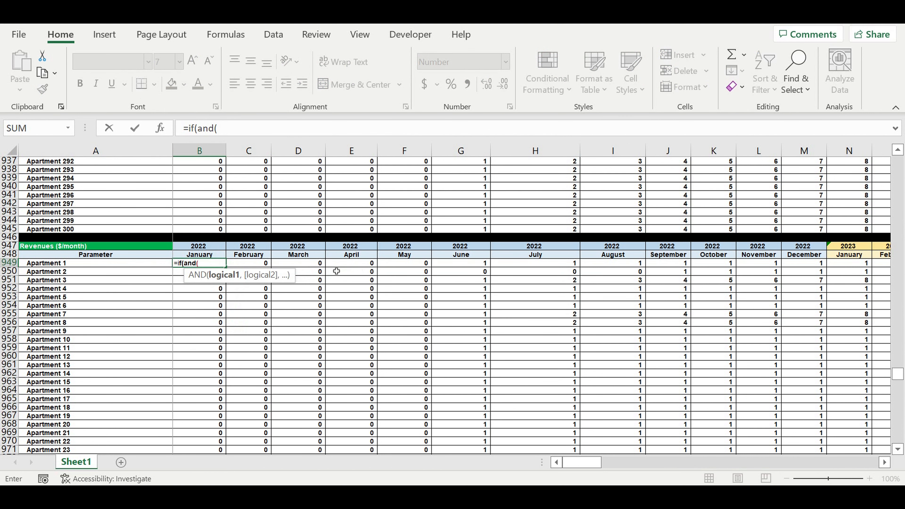
pyautogui.scroll(17, 320, 269)
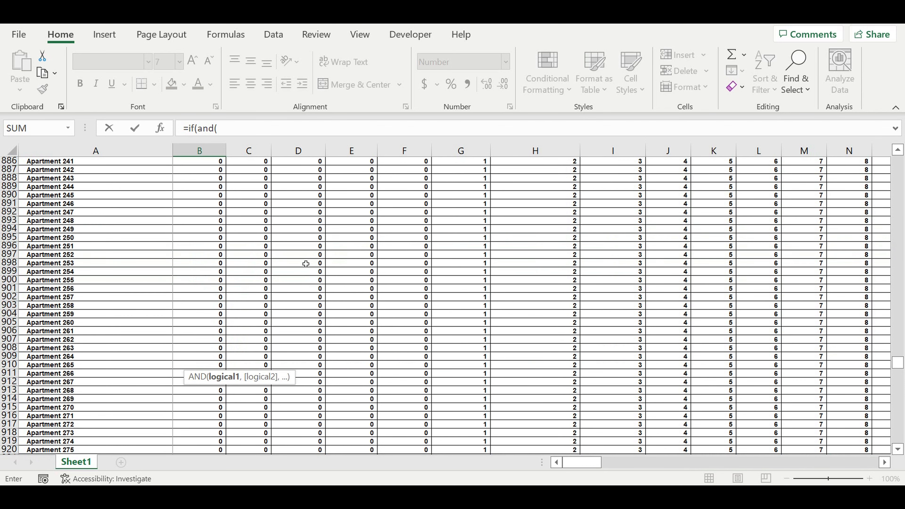
pyautogui.scroll(8, 306, 264)
pyautogui.scroll(19, 306, 264)
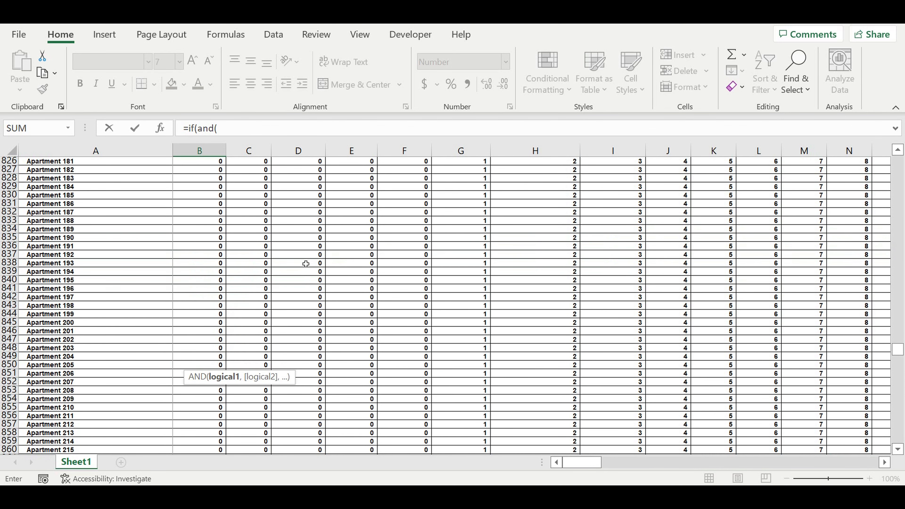
pyautogui.scroll(11, 306, 265)
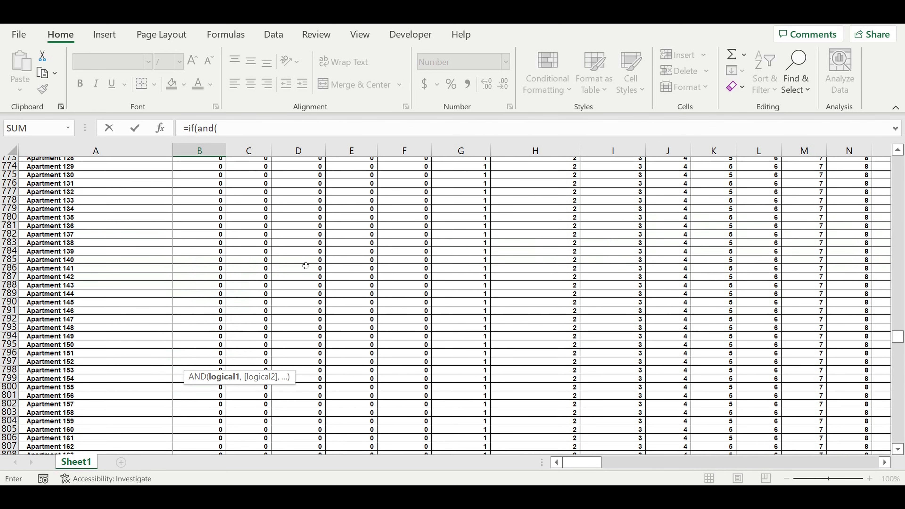
pyautogui.scroll(20, 308, 269)
pyautogui.scroll(20, 306, 264)
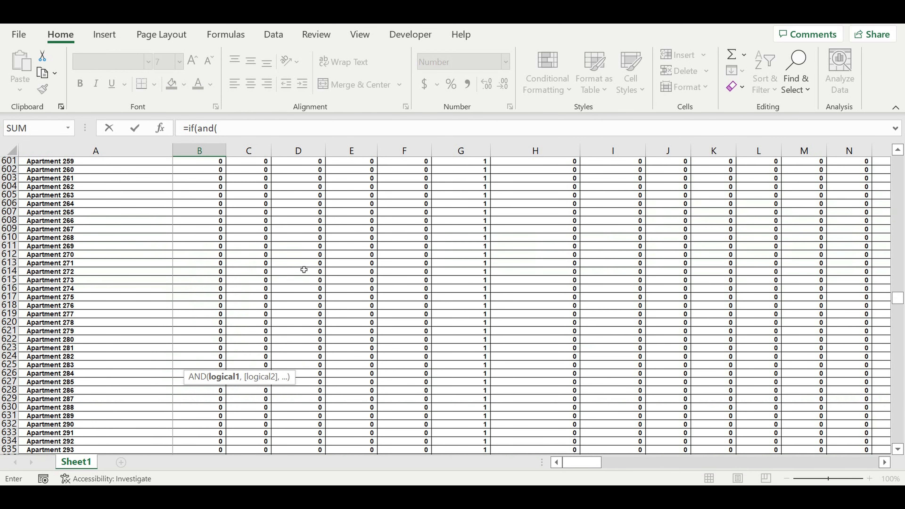
pyautogui.scroll(-10, 304, 270)
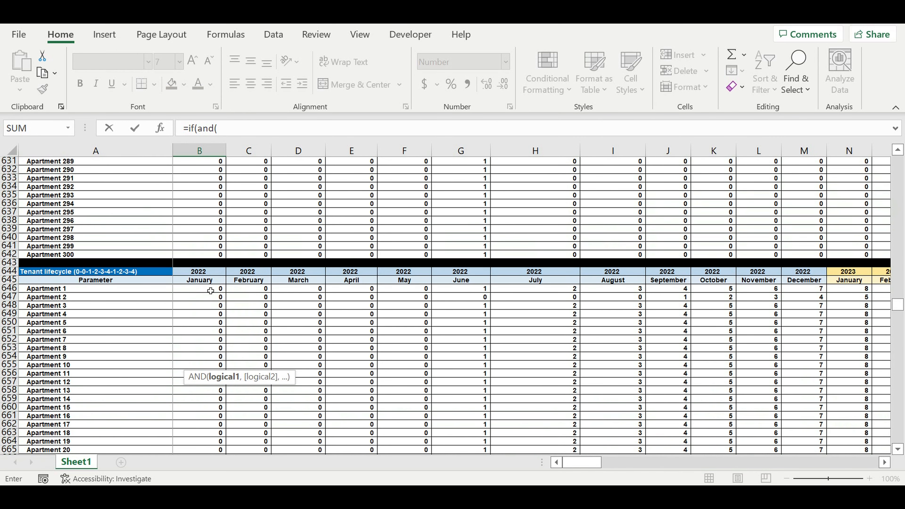
pyautogui.click(211, 291)
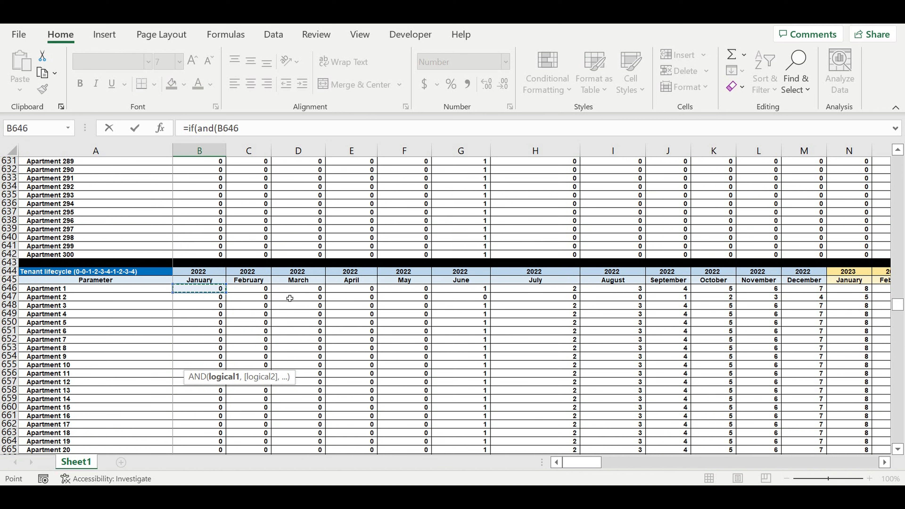
pyautogui.write('>0,')
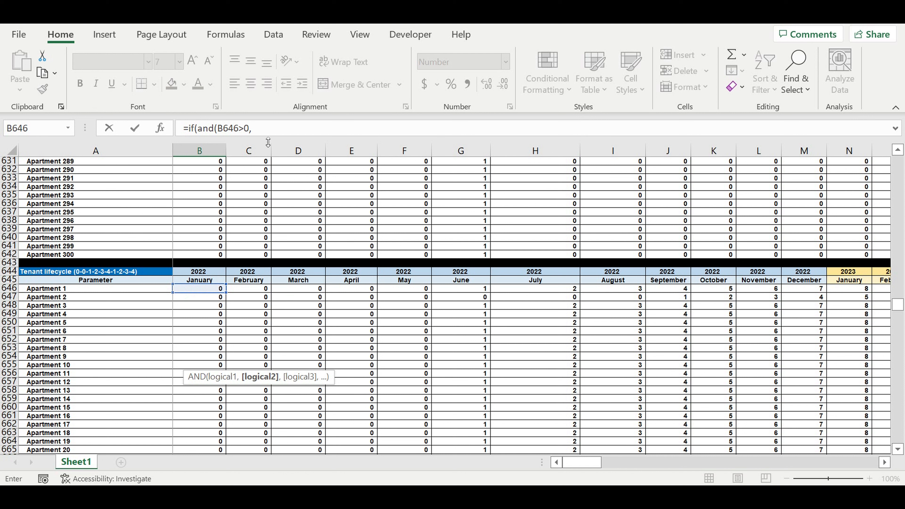
# - Add the second AND condition B646<=$J32, using Apartment 1's average contract term with a fixed column, and close the test
pyautogui.click(282, 140)
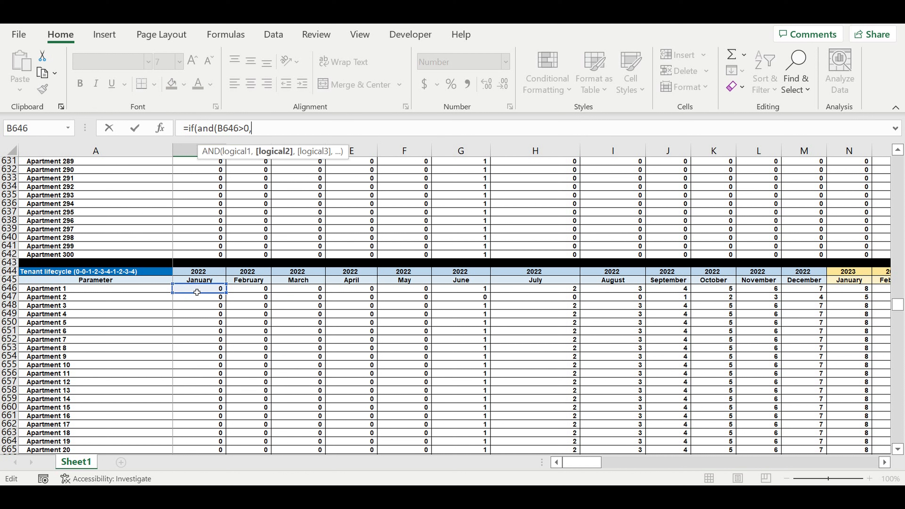
pyautogui.click(197, 292)
pyautogui.write('<=')
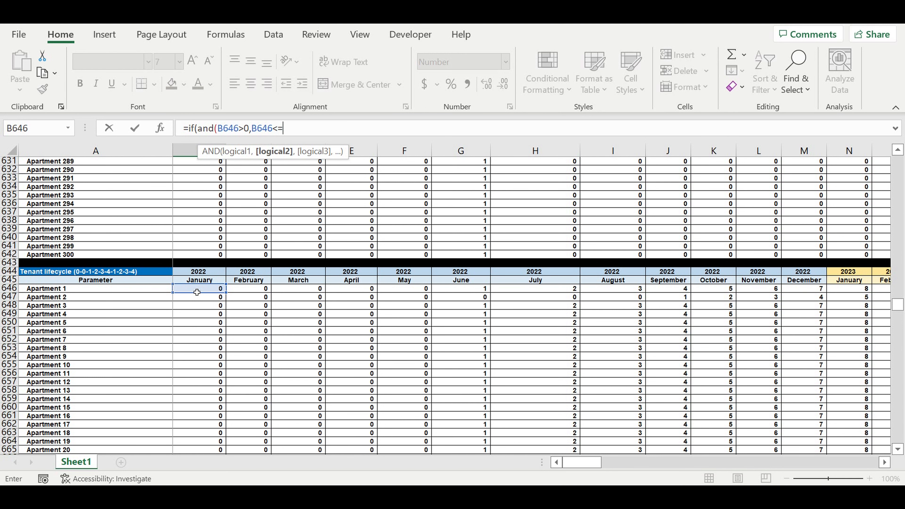
pyautogui.moveTo(897, 304); pyautogui.dragTo(897, 164)
pyautogui.scroll(-2, 715, 381)
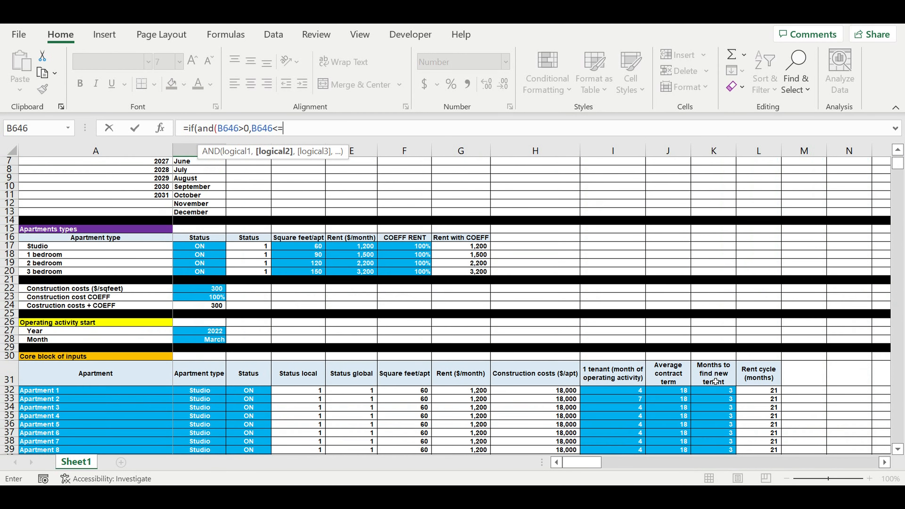
pyautogui.click(669, 392)
pyautogui.click(283, 129)
pyautogui.write('$J32')
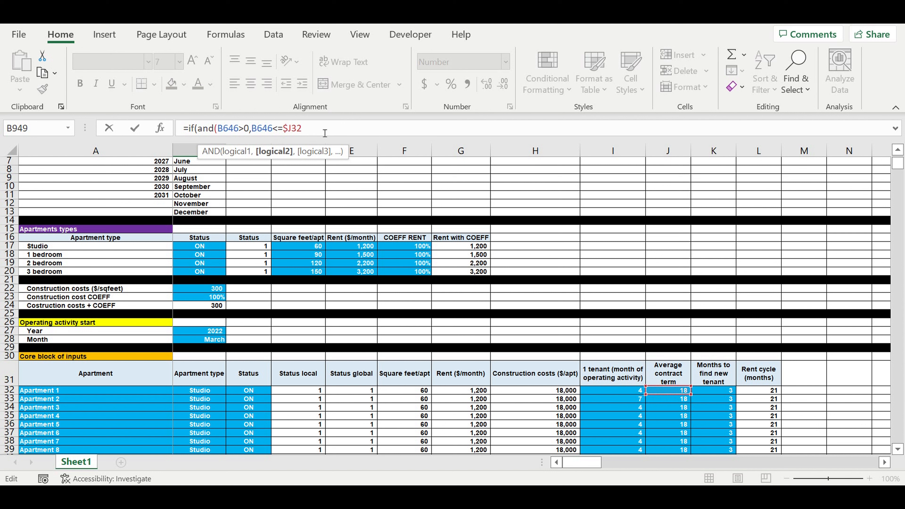
pyautogui.click(318, 128)
pyautogui.write('),')
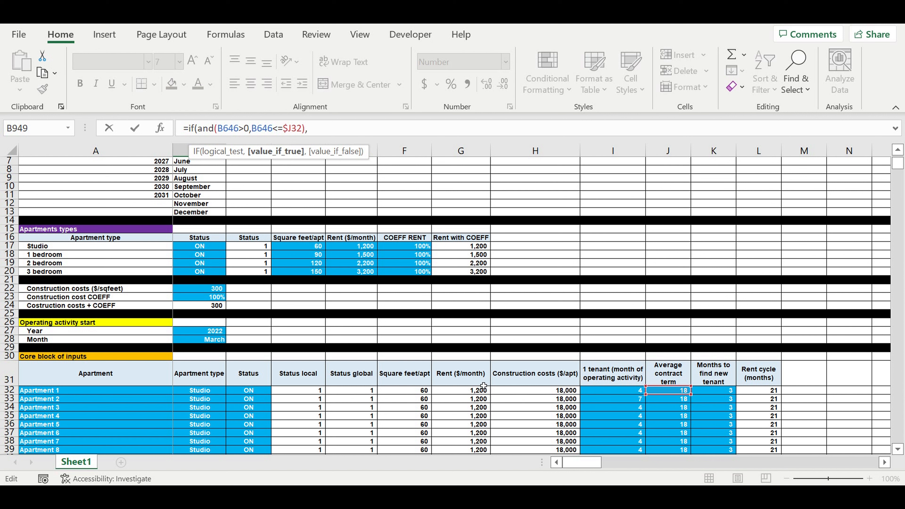
# - Complete the B949 formula so that it returns the monthly rent $G32 when the test is true and 0 otherwise
pyautogui.click(470, 394)
pyautogui.click(307, 130)
pyautogui.write('$G32')
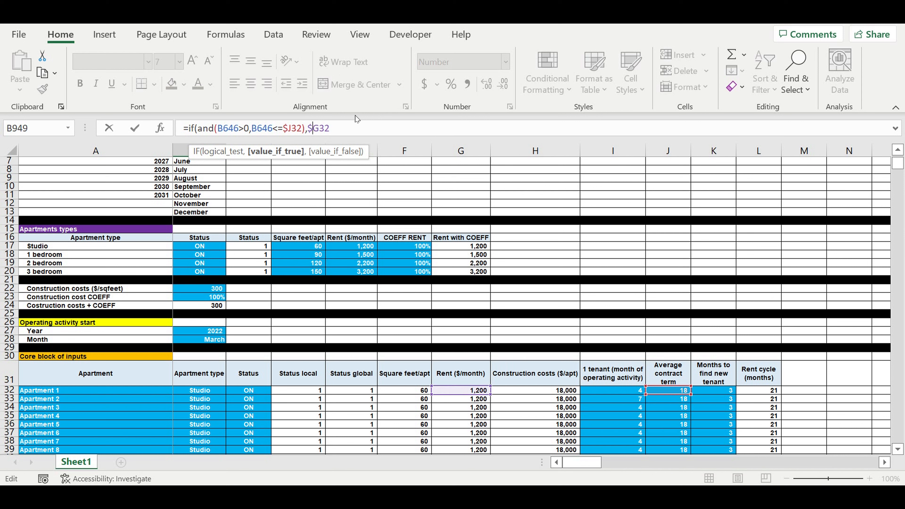
pyautogui.click(357, 131)
pyautogui.write(',0')
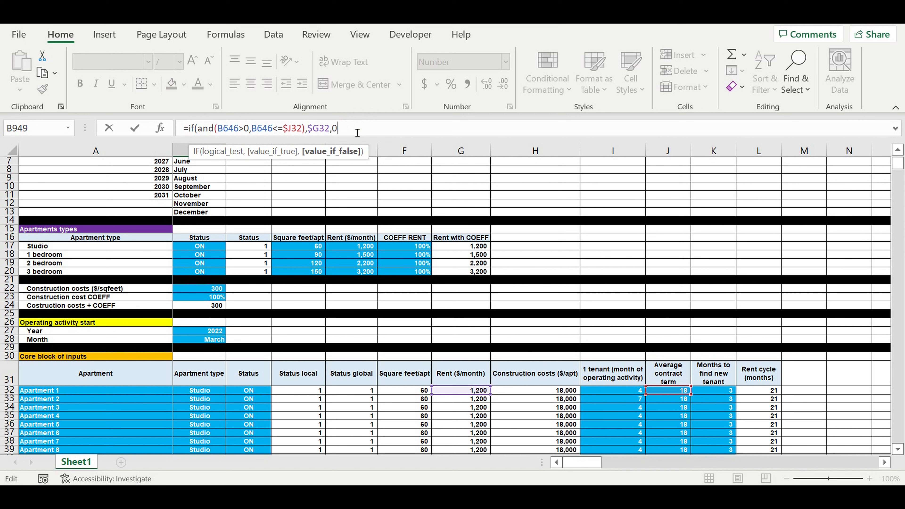
pyautogui.write(')')
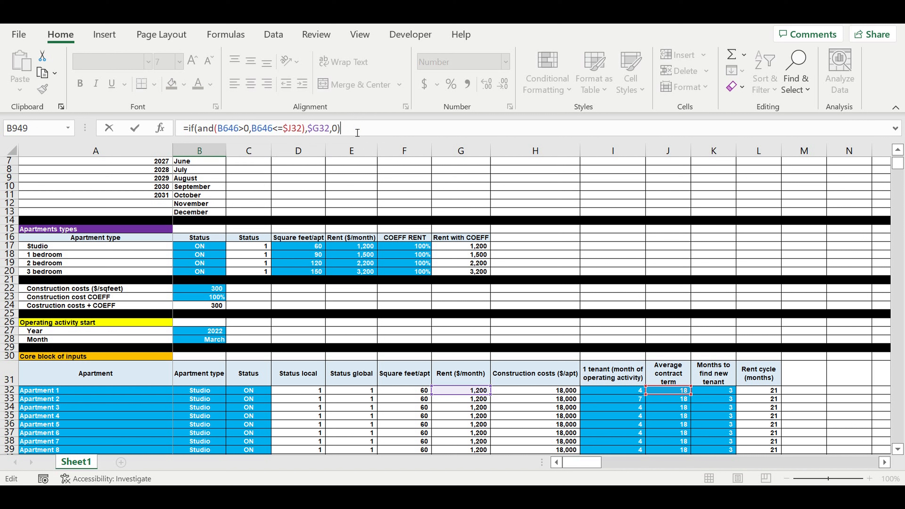
pyautogui.press('Return')
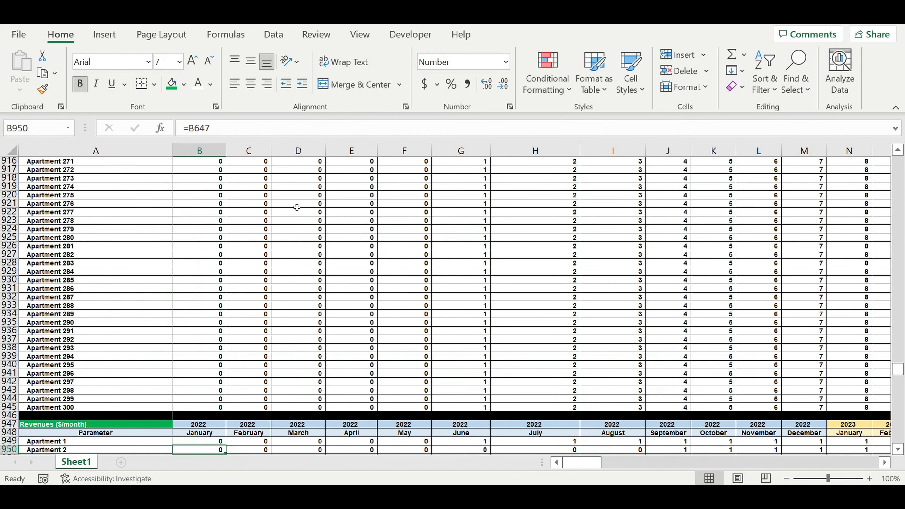
# - Fill the B949 revenue formula across Apartment 1's row through July 2023, column T
pyautogui.scroll(-5, 254, 355)
pyautogui.click(218, 316)
pyautogui.moveTo(225, 317); pyautogui.dragTo(870, 315)
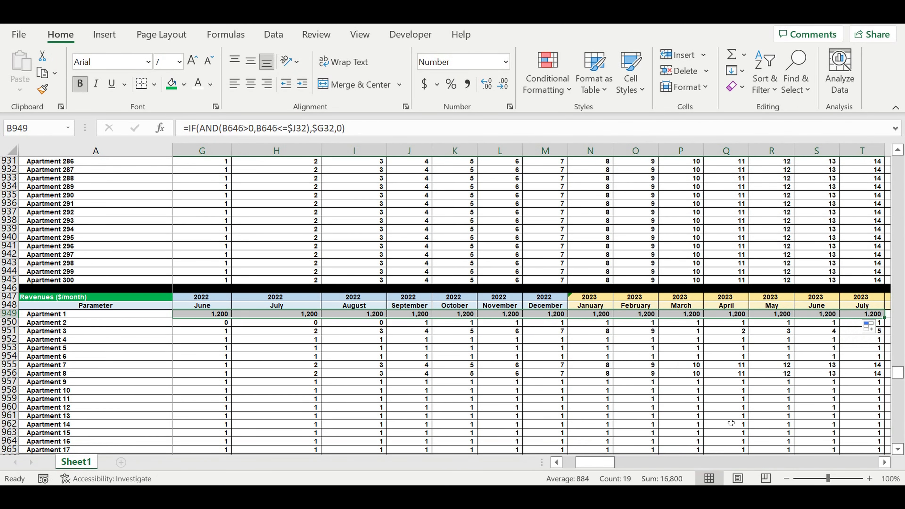
pyautogui.moveTo(595, 462); pyautogui.dragTo(579, 467)
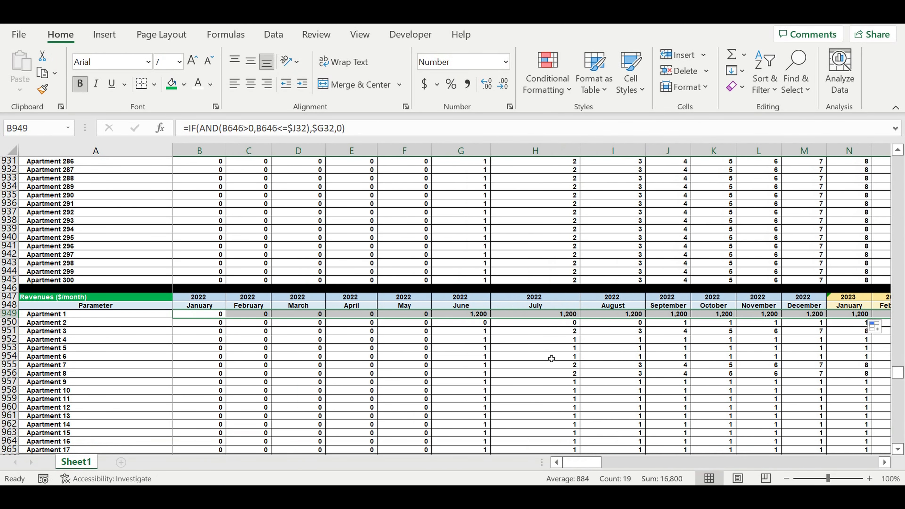
# - Examine Apartment 1's counter in the "Tenant lifecycle" block from June 2022 to November 2023 to find where the contract term ends
pyautogui.click(550, 357)
pyautogui.scroll(4, 499, 276)
pyautogui.scroll(11, 500, 271)
pyautogui.scroll(12, 499, 266)
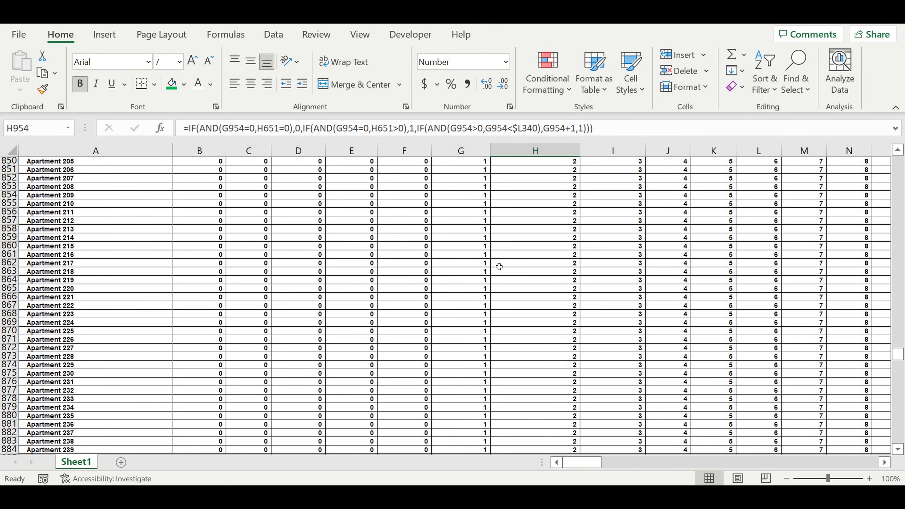
pyautogui.scroll(14, 499, 266)
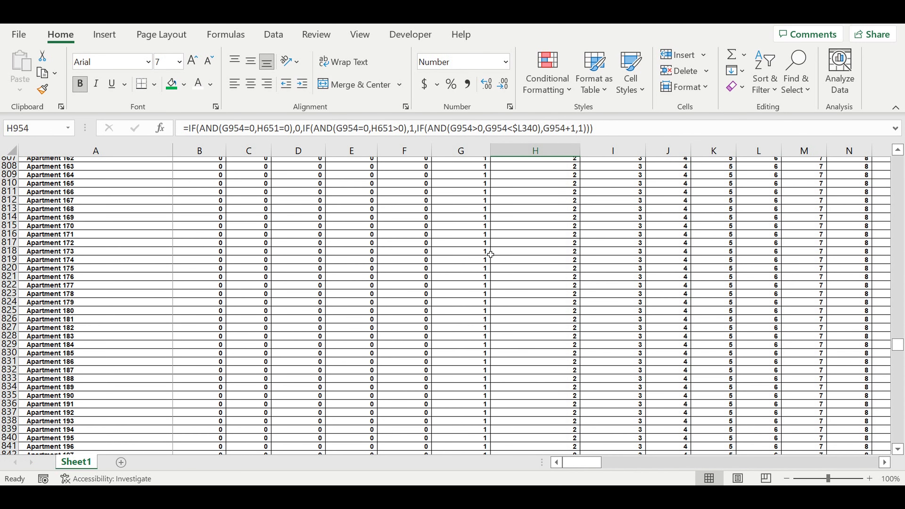
pyautogui.scroll(20, 493, 265)
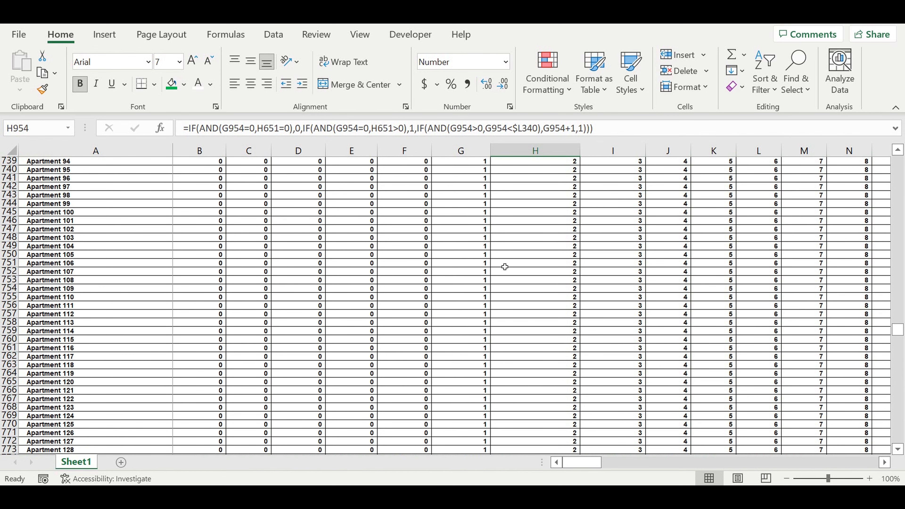
pyautogui.scroll(9, 504, 267)
pyautogui.scroll(18, 498, 260)
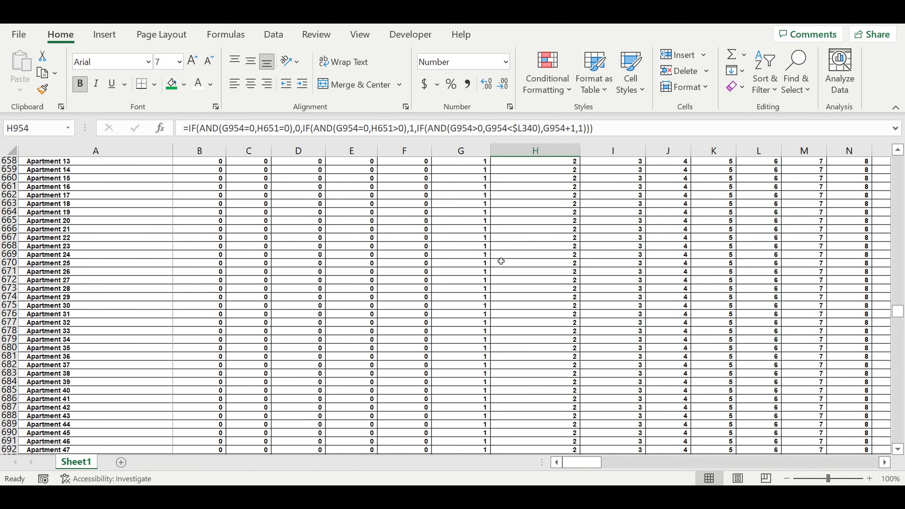
pyautogui.scroll(12, 501, 262)
pyautogui.click(485, 363)
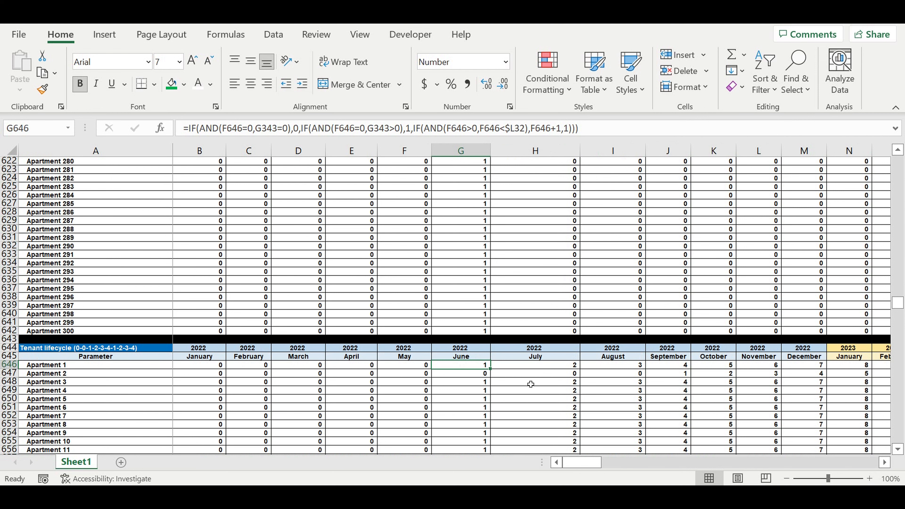
pyautogui.moveTo(590, 464); pyautogui.dragTo(619, 463)
pyautogui.click(740, 367)
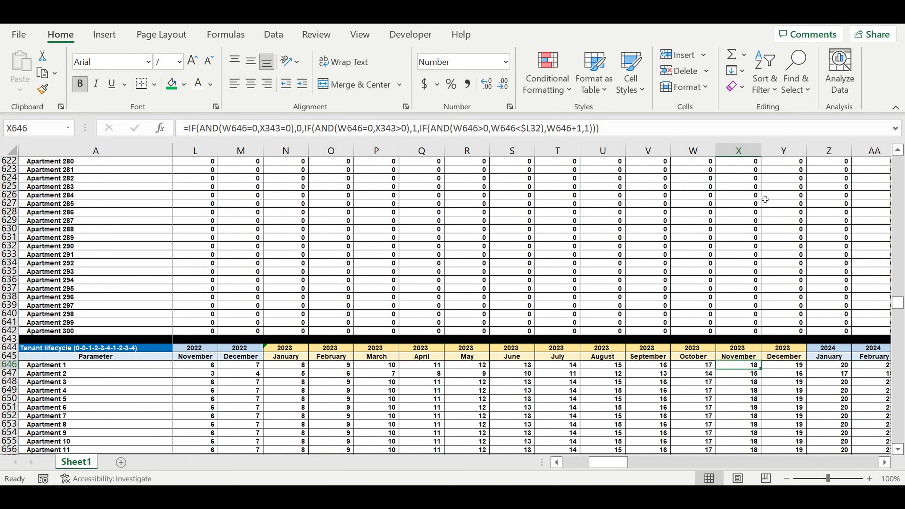
# - Extend Apartment 1's revenue formula from July 2023 through January 2024, column Z, and check the formula in November 2023
pyautogui.click(740, 151)
pyautogui.scroll(-20, 766, 370)
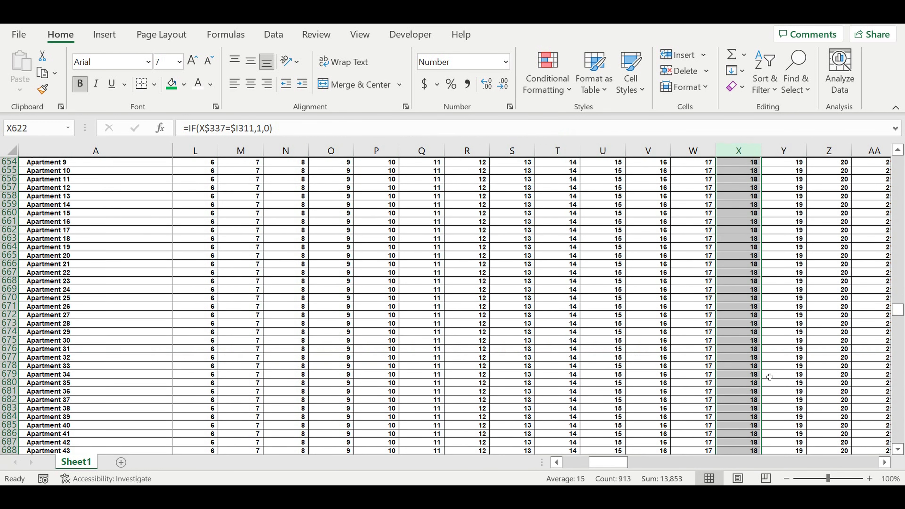
pyautogui.scroll(-20, 772, 380)
pyautogui.scroll(-20, 771, 376)
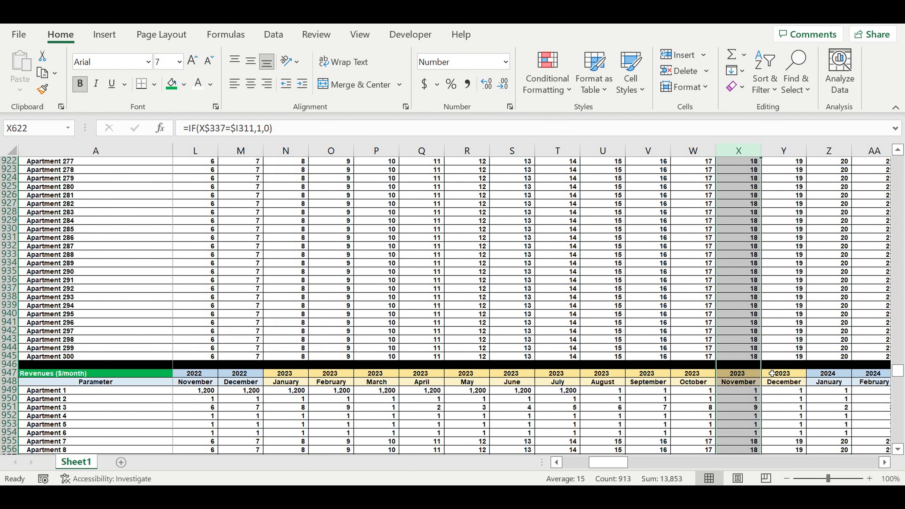
pyautogui.scroll(-5, 772, 373)
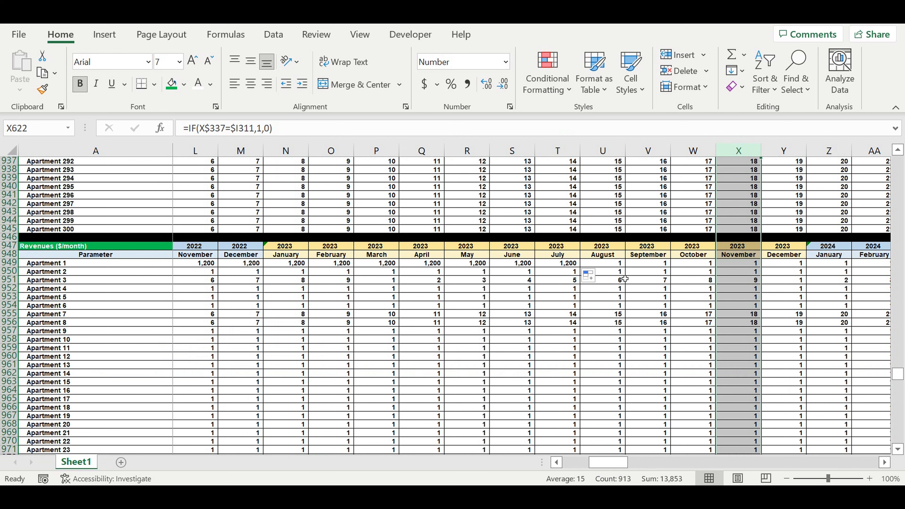
pyautogui.click(559, 255)
pyautogui.click(563, 263)
pyautogui.moveTo(579, 267); pyautogui.dragTo(837, 282)
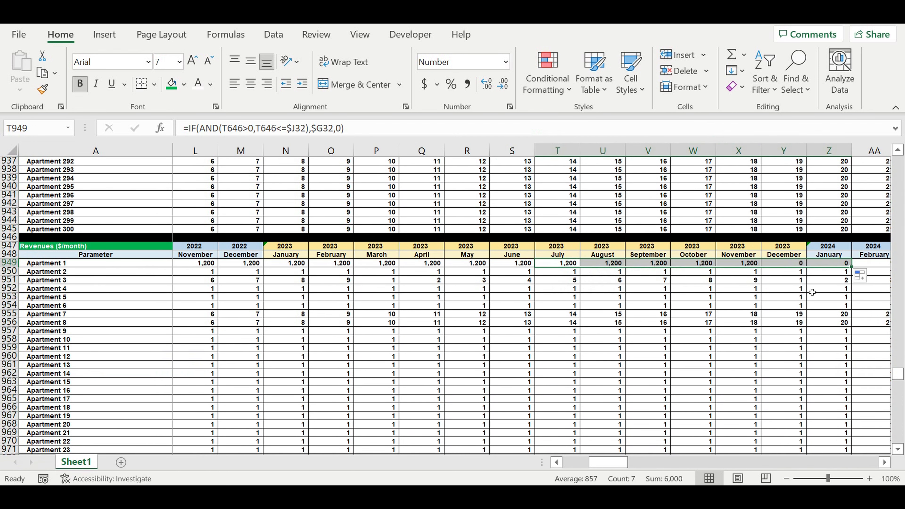
pyautogui.click(743, 267)
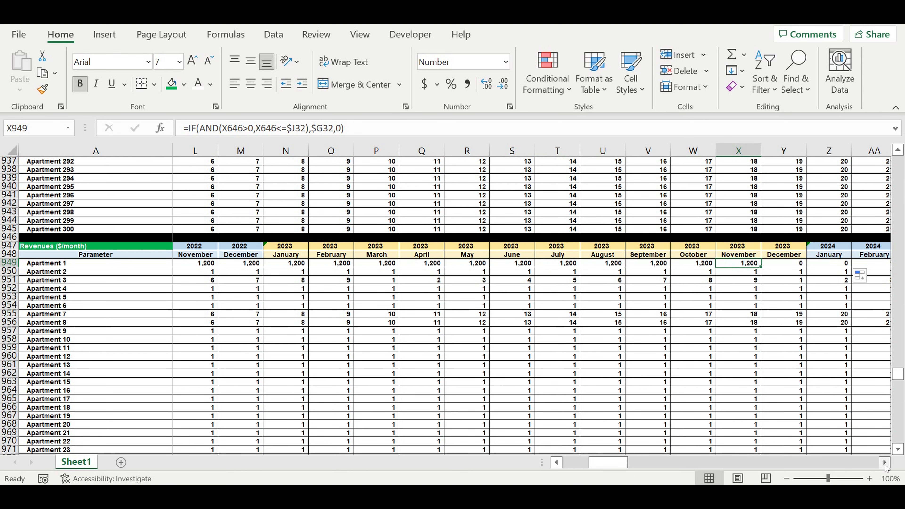
# - Extend Apartment 1's revenue formula from November 2023 through June 2024, column AE, and check December 2023 to February 2024
pyautogui.click(884, 463)
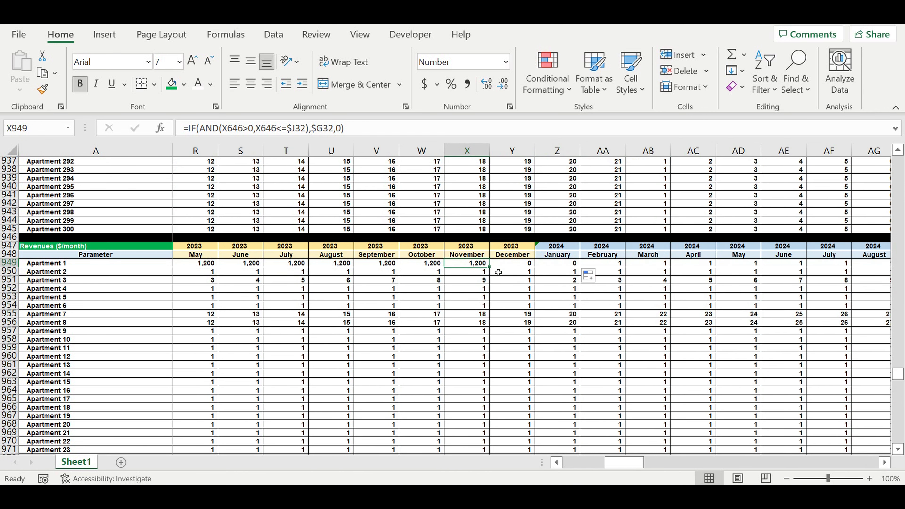
pyautogui.moveTo(492, 273); pyautogui.dragTo(806, 281)
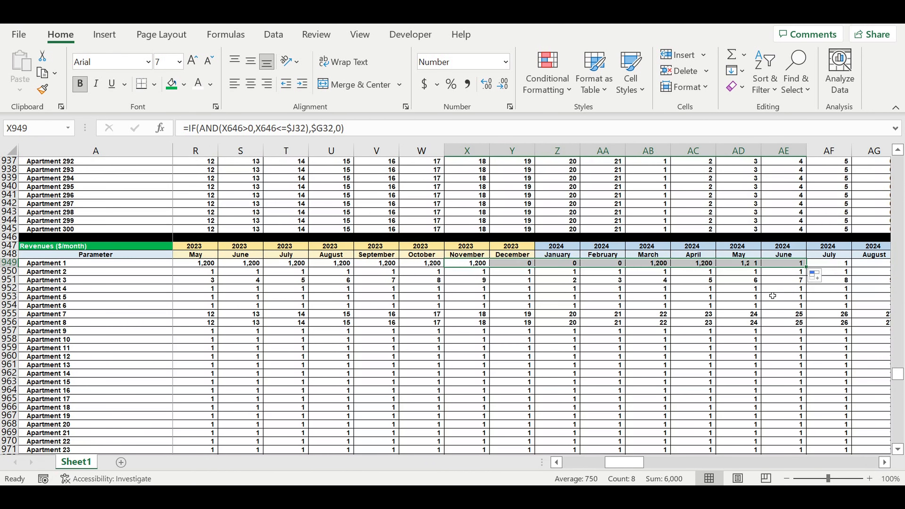
pyautogui.click(713, 300)
pyautogui.moveTo(511, 265); pyautogui.dragTo(602, 265)
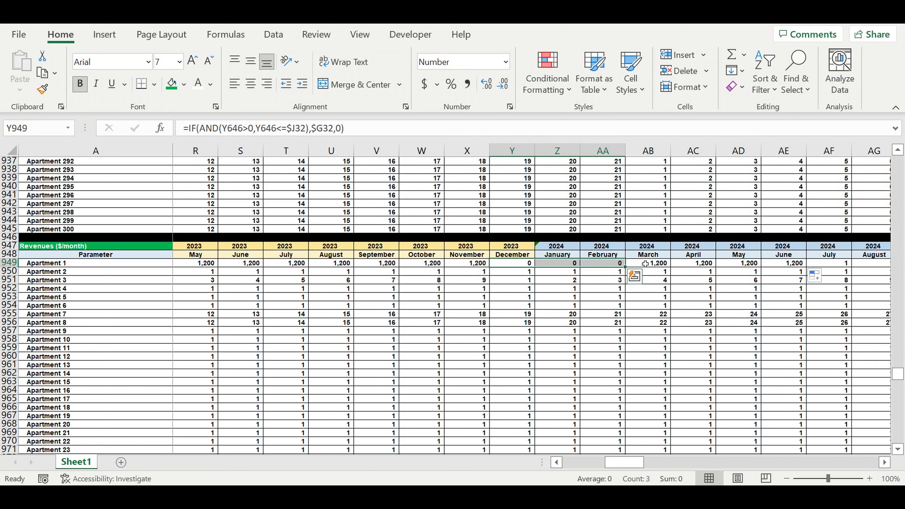
# - Extend Apartment 1's revenue formula from March 2024 through December 2026, column BI, and check September to November 2025
pyautogui.click(651, 264)
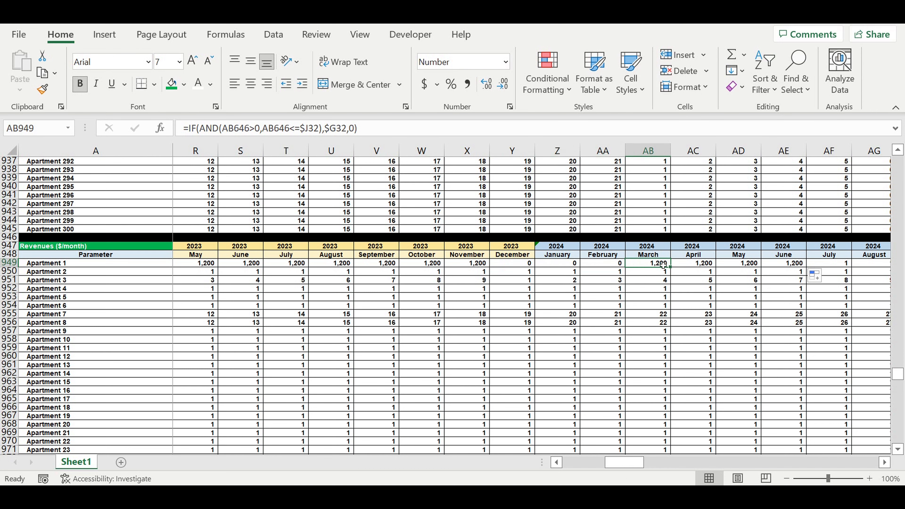
pyautogui.moveTo(670, 267); pyautogui.dragTo(805, 266)
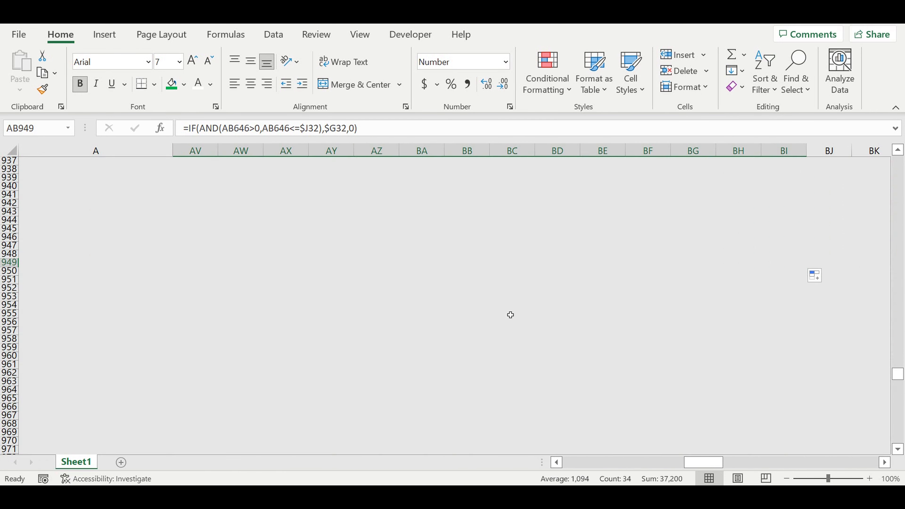
pyautogui.click(510, 314)
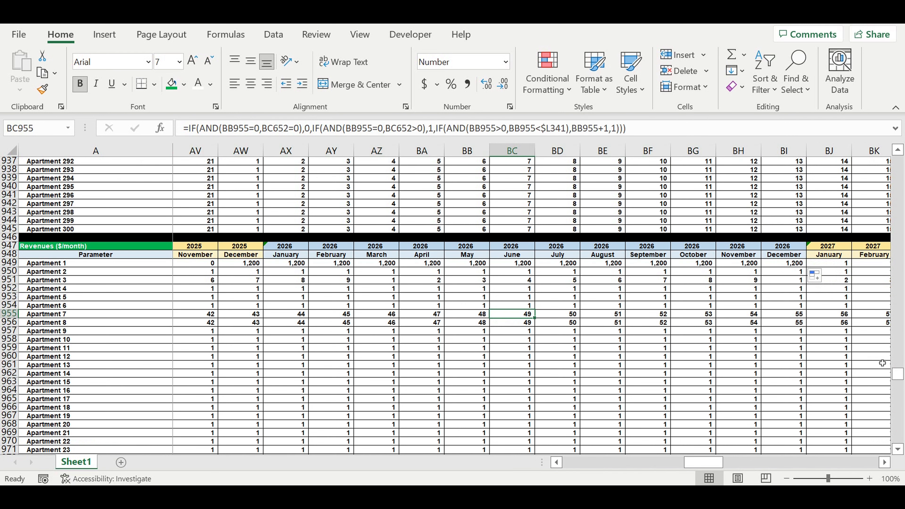
pyautogui.click(557, 463)
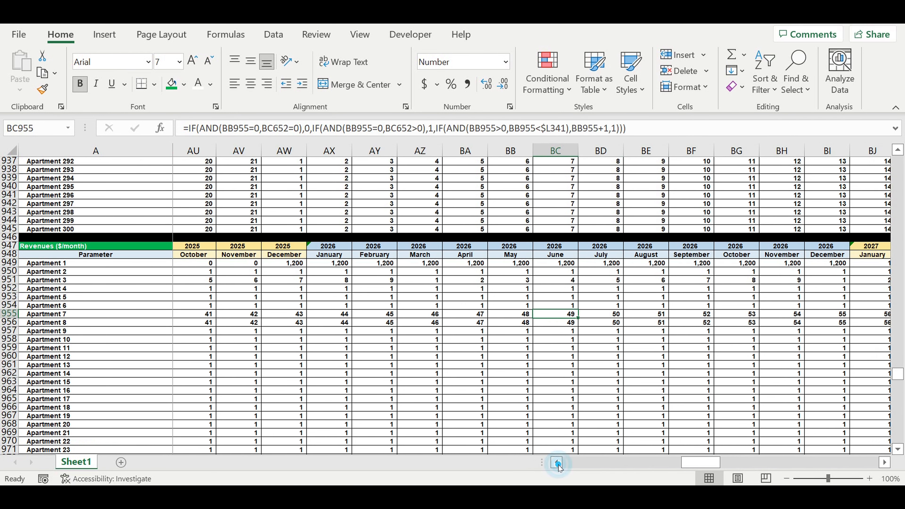
pyautogui.moveTo(377, 266); pyautogui.dragTo(497, 274)
pyautogui.moveTo(688, 463)
pyautogui.mouseDown()
pyautogui.moveTo(637, 465)
pyautogui.moveTo(691, 463)
pyautogui.mouseUp()
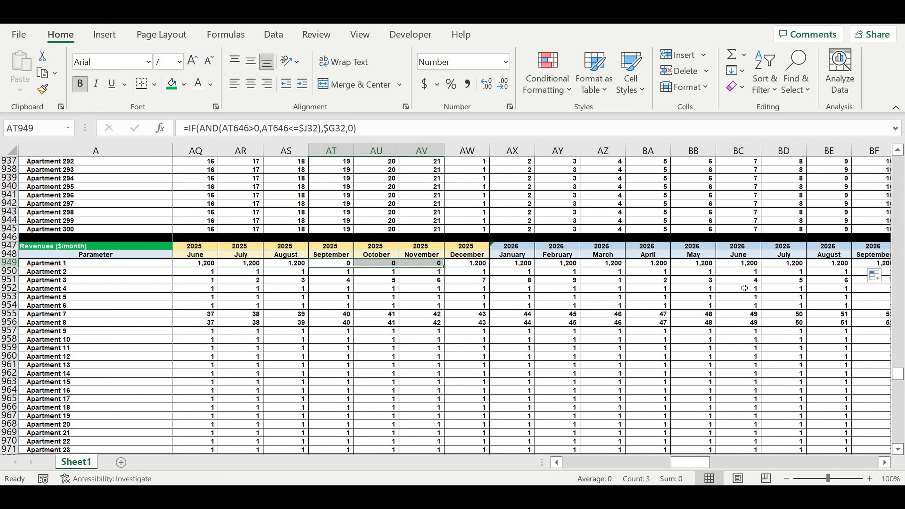
# - Extend Apartment 1's revenue formula from June 2026 through September 2030, column DB, and check March to May 2029 and June to August 2027
pyautogui.click(752, 267)
pyautogui.moveTo(760, 267); pyautogui.dragTo(800, 265)
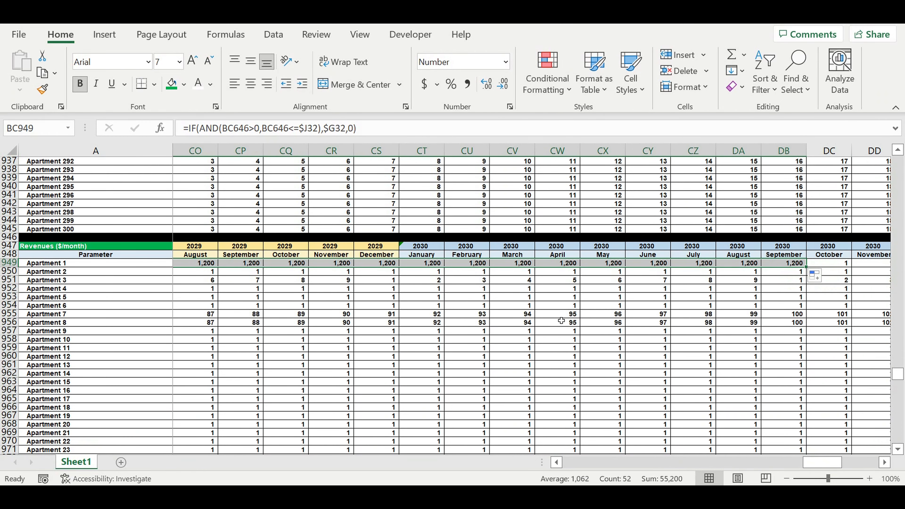
pyautogui.click(558, 314)
pyautogui.moveTo(814, 463); pyautogui.dragTo(782, 464)
pyautogui.moveTo(515, 266); pyautogui.dragTo(613, 264)
pyautogui.moveTo(777, 462); pyautogui.dragTo(708, 463)
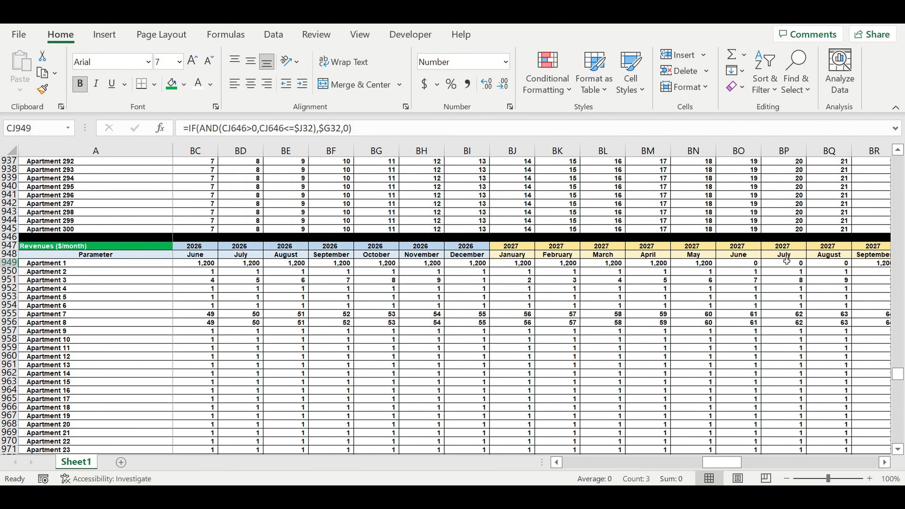
pyautogui.moveTo(746, 267); pyautogui.dragTo(837, 266)
# - Fill the C949 revenue formula across to column DQ and down to Apartment 300 in row 1248
pyautogui.moveTo(703, 463); pyautogui.dragTo(487, 457)
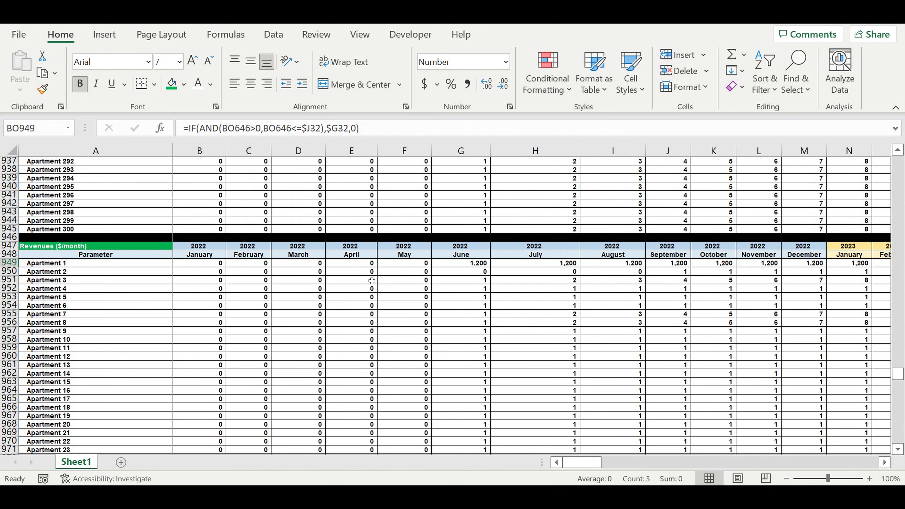
pyautogui.click(248, 265)
pyautogui.moveTo(270, 267)
pyautogui.mouseDown()
pyautogui.moveTo(274, 457)
pyautogui.moveTo(297, 417)
pyautogui.moveTo(285, 446)
pyautogui.moveTo(892, 437)
pyautogui.moveTo(795, 368)
pyautogui.moveTo(811, 366)
pyautogui.mouseUp()
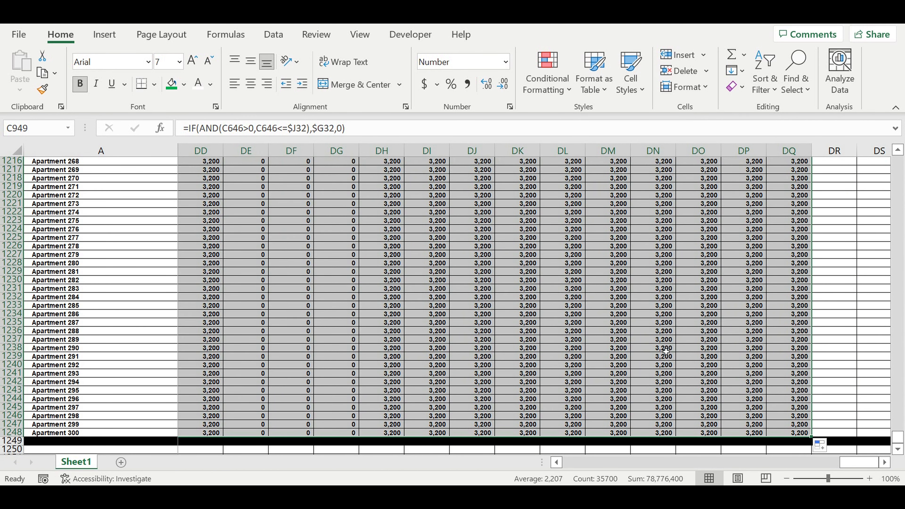
pyautogui.click(666, 349)
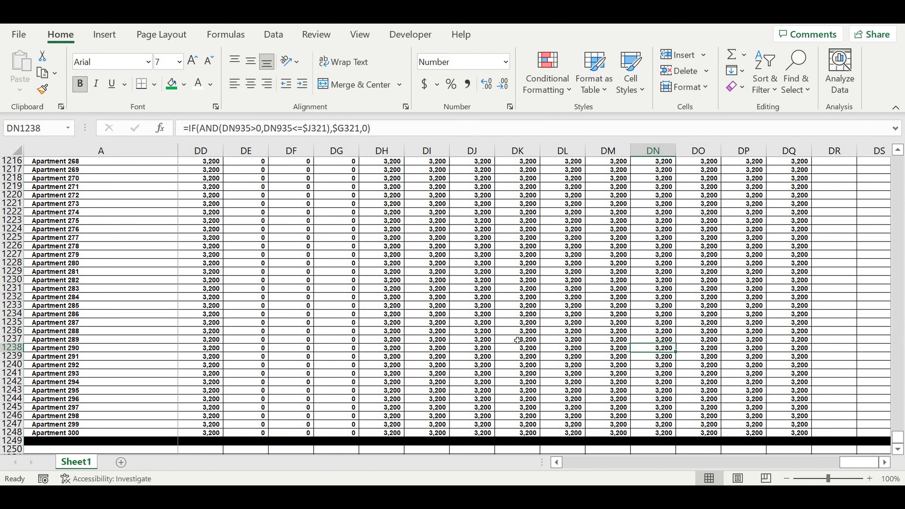
pyautogui.scroll(12, 518, 340)
pyautogui.scroll(-12, 607, 378)
# - Remove the black fill from row 1249 and label it "Revenue total ($)" in column A
pyautogui.moveTo(853, 465); pyautogui.dragTo(559, 463)
pyautogui.scroll(-4, 92, 350)
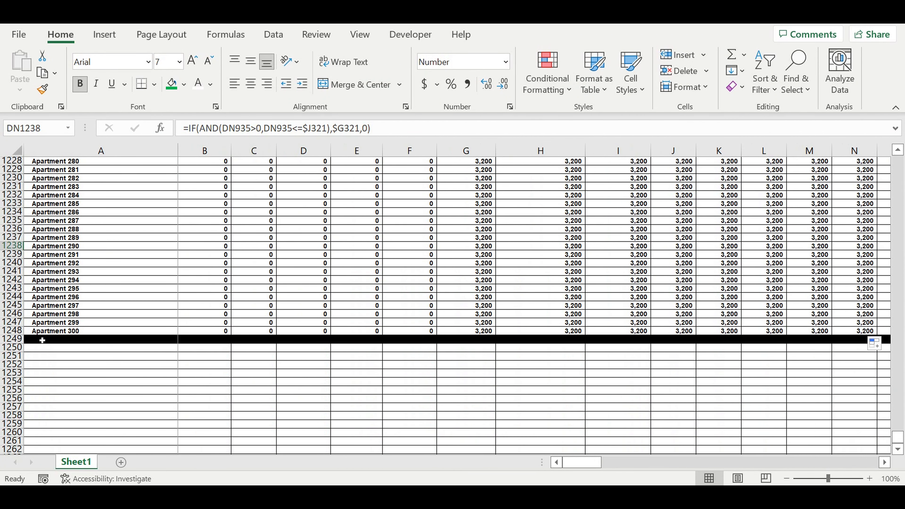
pyautogui.click(17, 339)
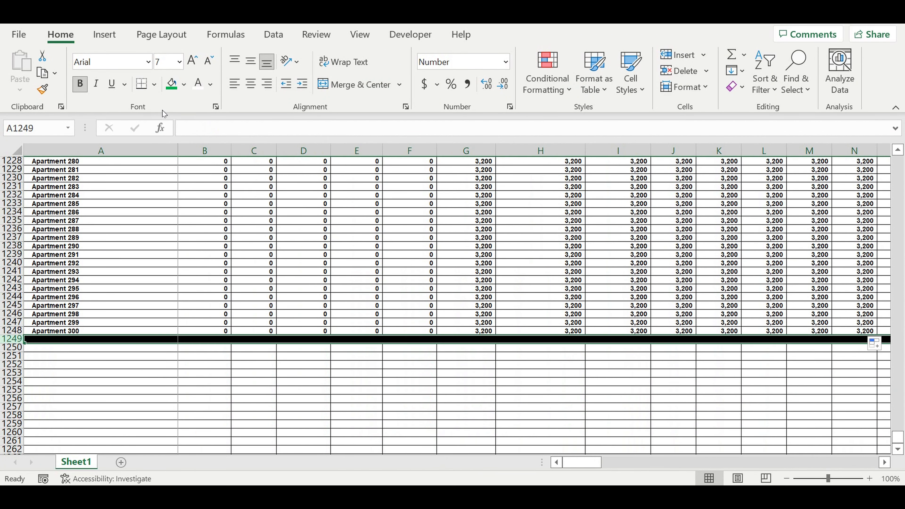
pyautogui.click(183, 84)
pyautogui.click(62, 342)
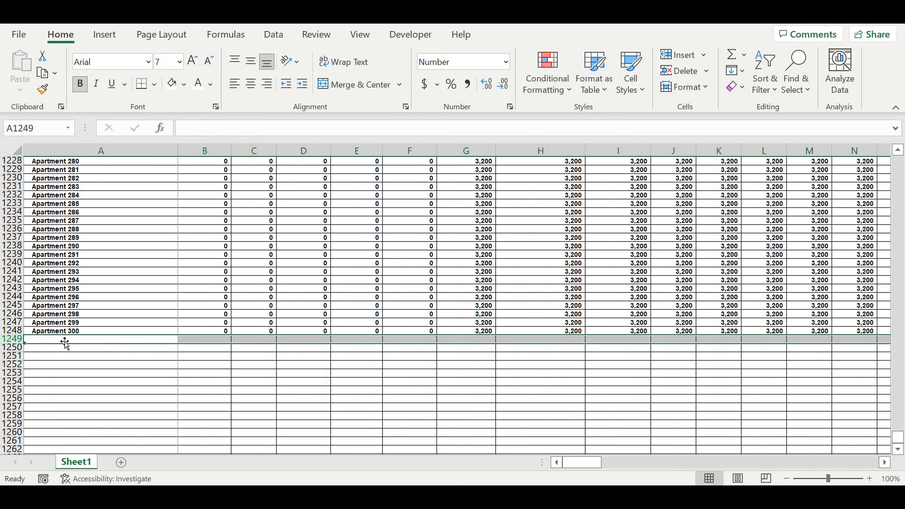
pyautogui.click(62, 341)
pyautogui.write('Revenue tota')
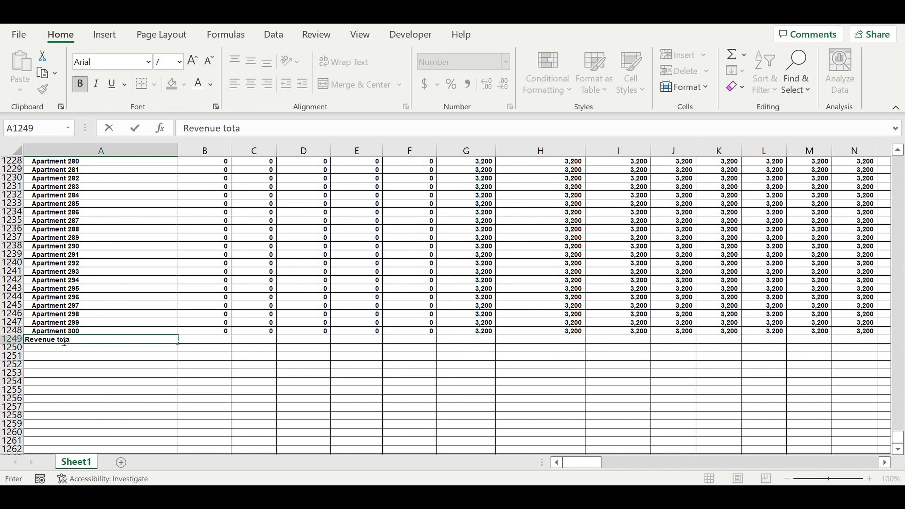
pyautogui.write('l ($)')
pyautogui.click(85, 373)
# - Fill row 1250, directly below the revenue total row, with black as the block separator
pyautogui.click(17, 348)
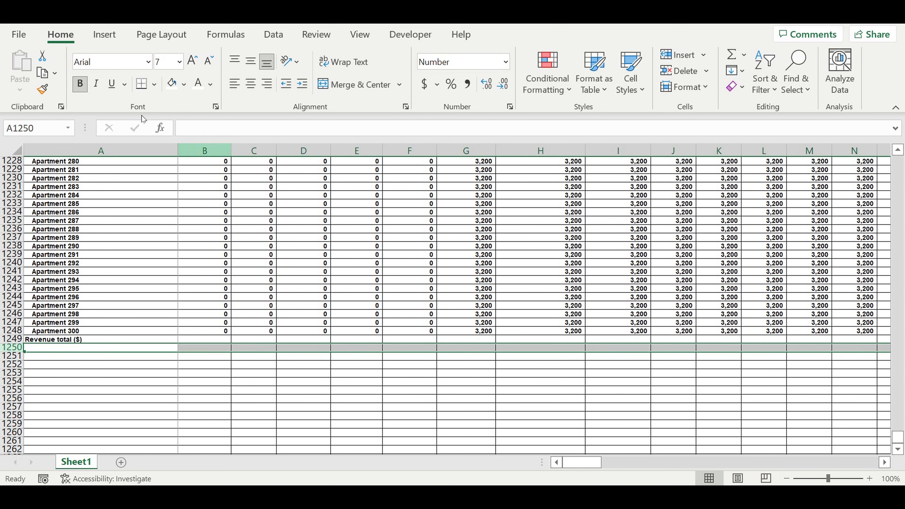
pyautogui.click(184, 84)
pyautogui.click(189, 121)
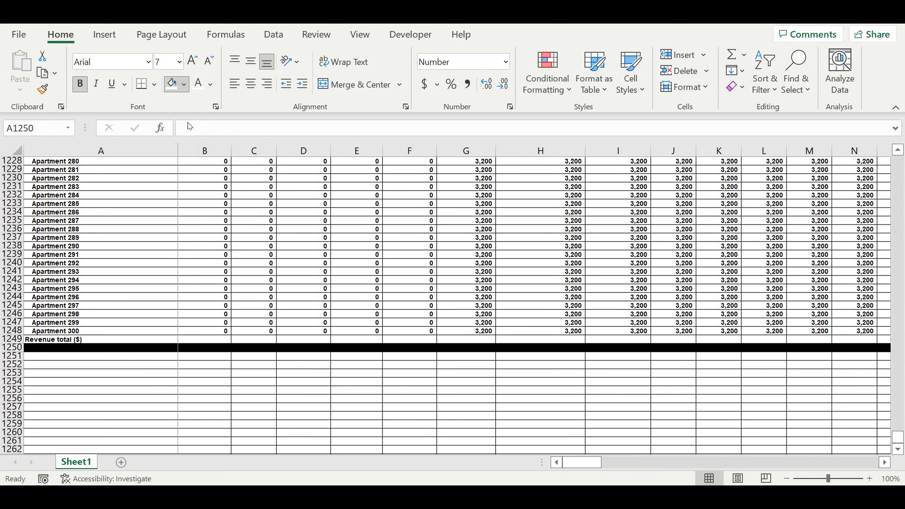
pyautogui.click(160, 415)
# - Sum the January 2022 revenues of all apartments in B1249 with =SUM(B949:B1248), checking that the range starts at Apartment 1
pyautogui.click(204, 339)
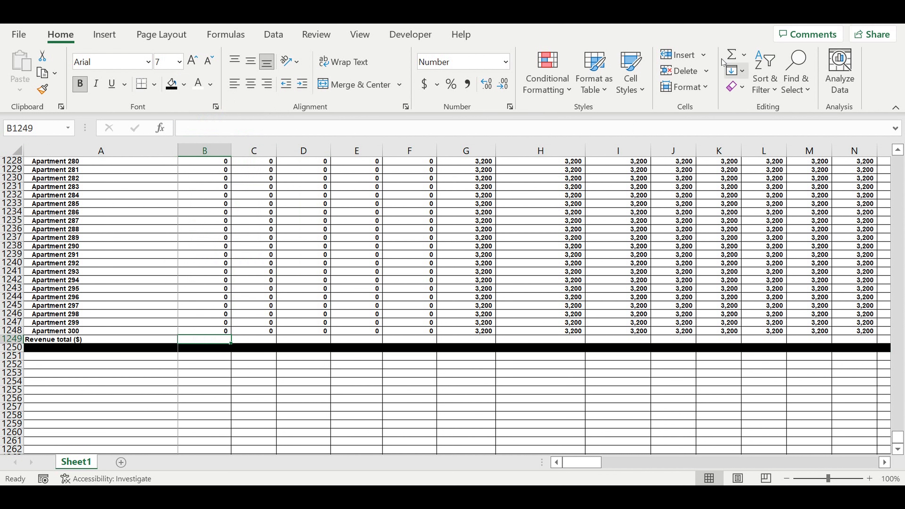
pyautogui.click(733, 54)
pyautogui.scroll(11, 328, 248)
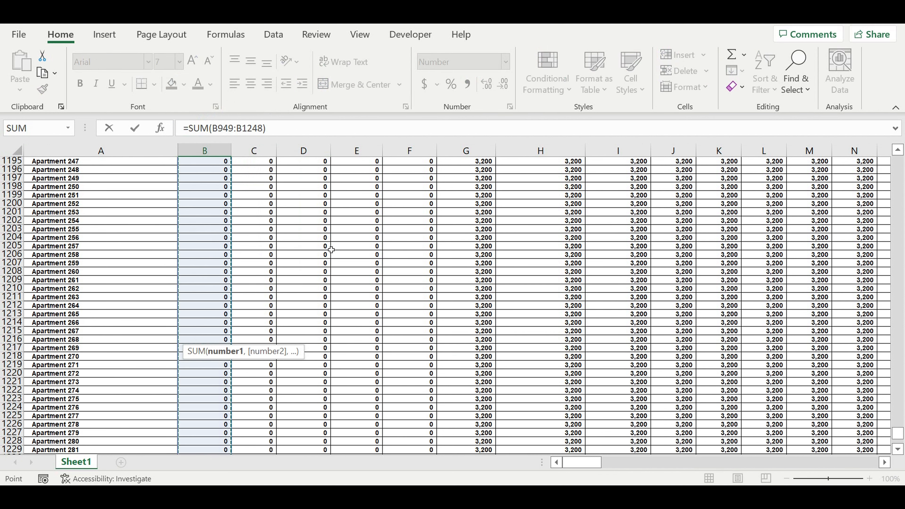
pyautogui.scroll(20, 337, 276)
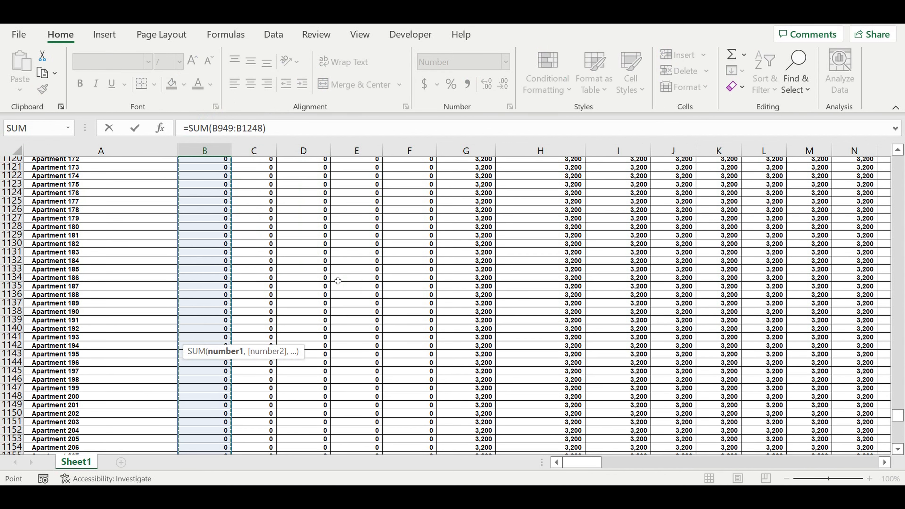
pyautogui.scroll(20, 337, 281)
pyautogui.scroll(5, 334, 273)
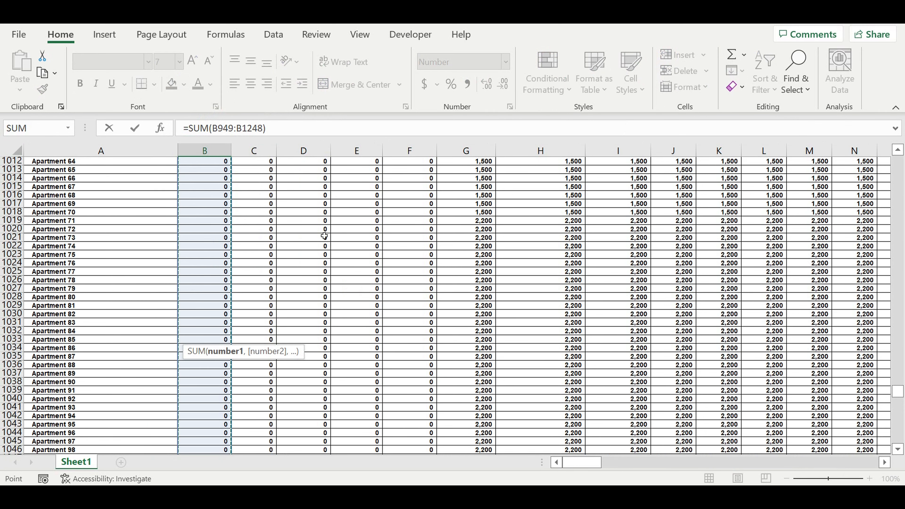
pyautogui.scroll(20, 309, 246)
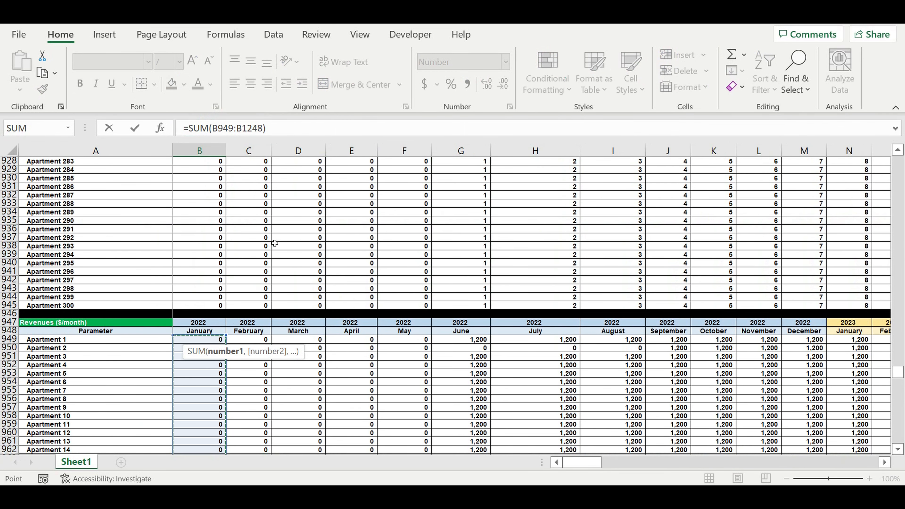
pyautogui.press('Return')
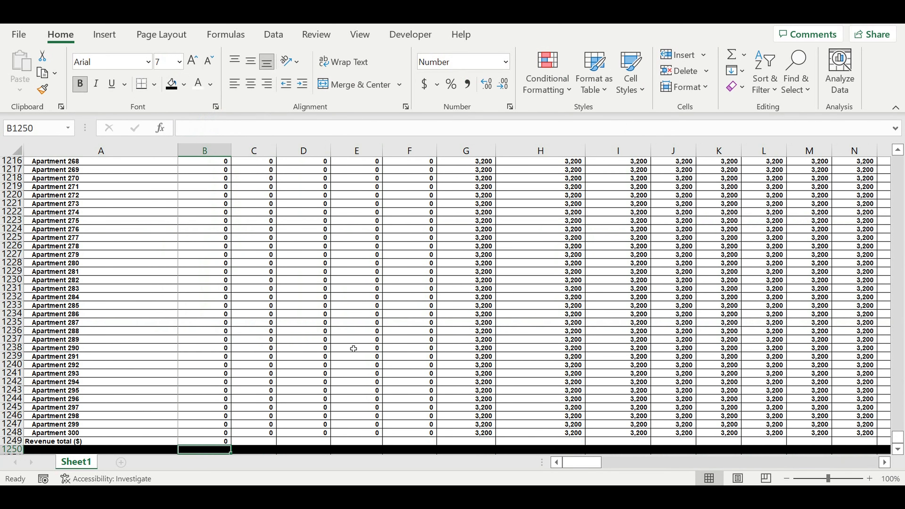
# - Apply a bright green fill to B1249 from the standard colors, and give the entire "Revenue total ($)" row the same fill
pyautogui.click(210, 339)
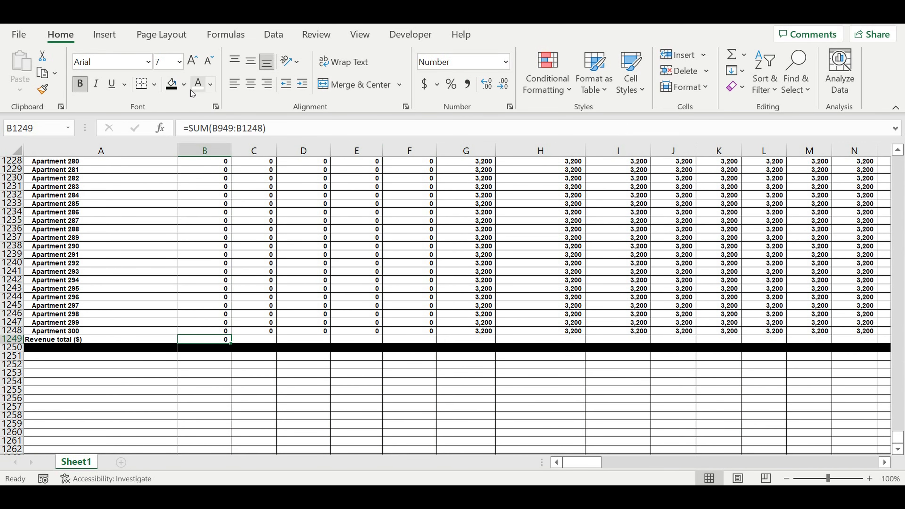
pyautogui.click(184, 84)
pyautogui.click(210, 262)
pyautogui.click(319, 103)
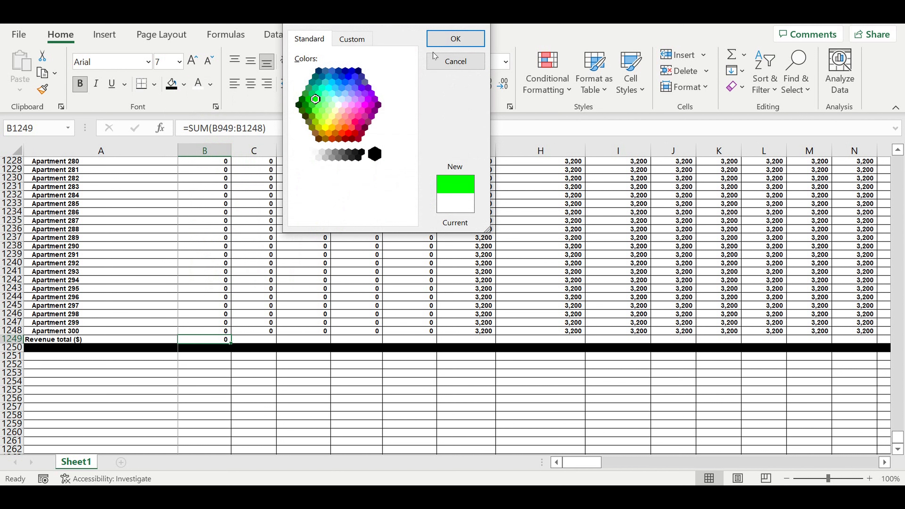
pyautogui.click(455, 38)
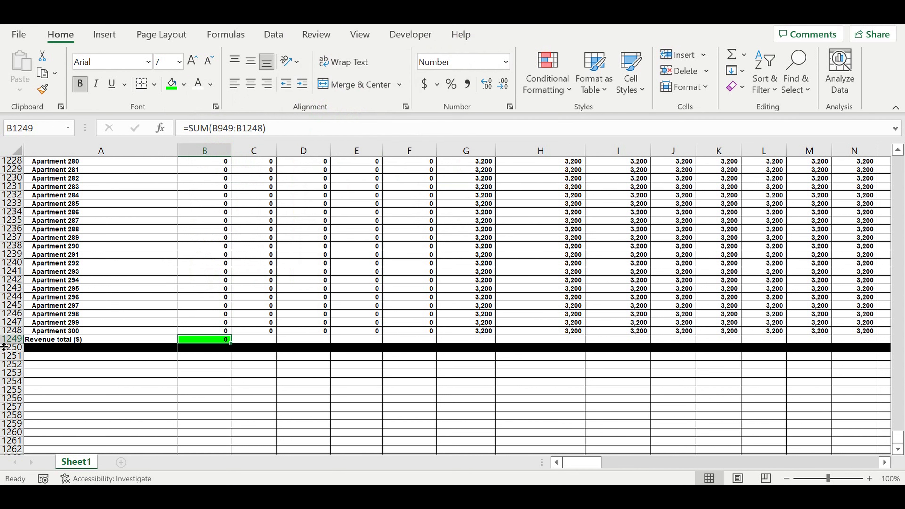
pyautogui.click(13, 339)
pyautogui.click(171, 84)
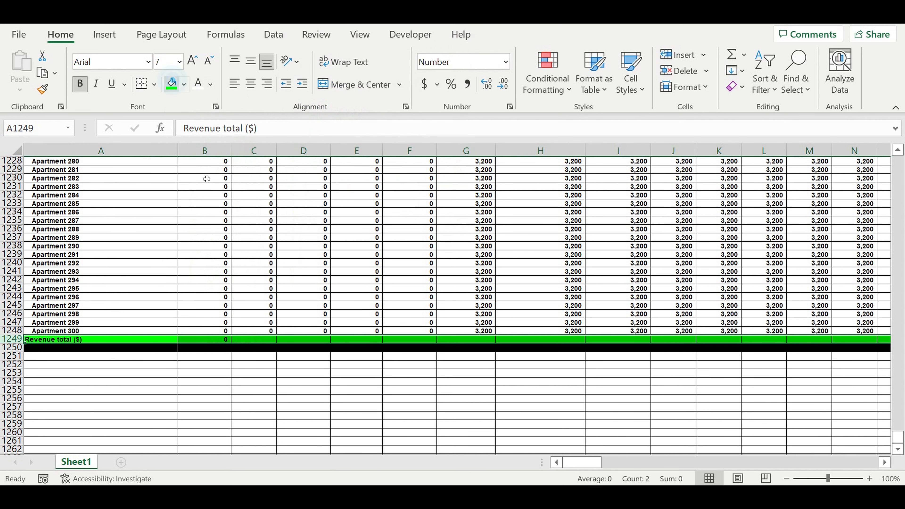
# - Fill the B1249 total formula across the "Revenue total ($)" row to column DQ
pyautogui.click(203, 339)
pyautogui.moveTo(231, 341); pyautogui.dragTo(725, 382)
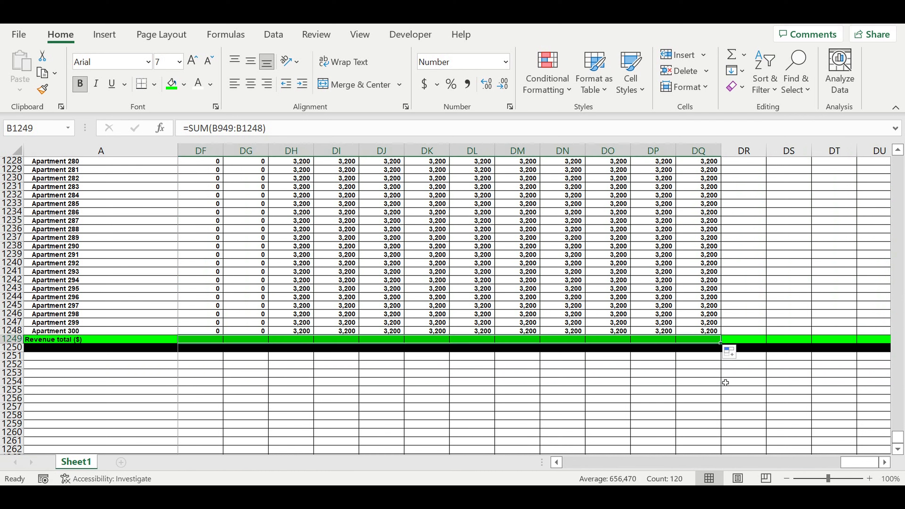
pyautogui.click(628, 373)
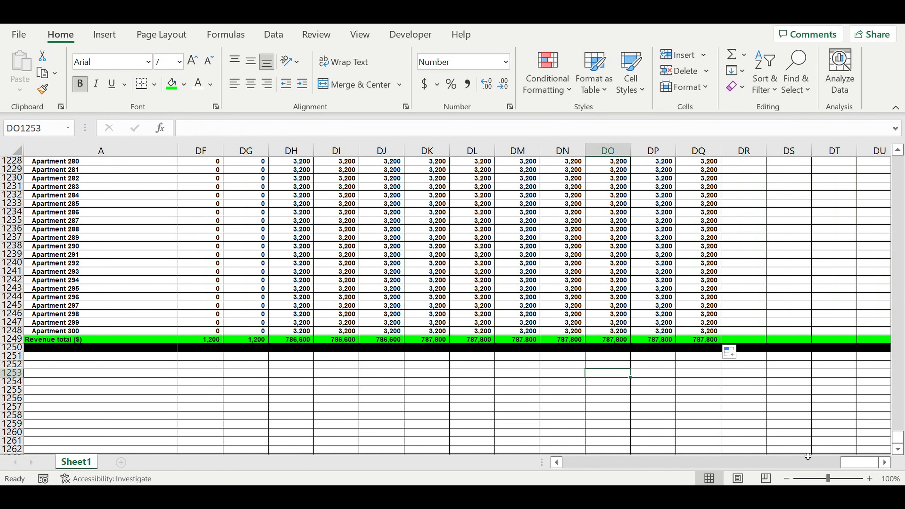
pyautogui.moveTo(858, 462); pyautogui.dragTo(191, 390)
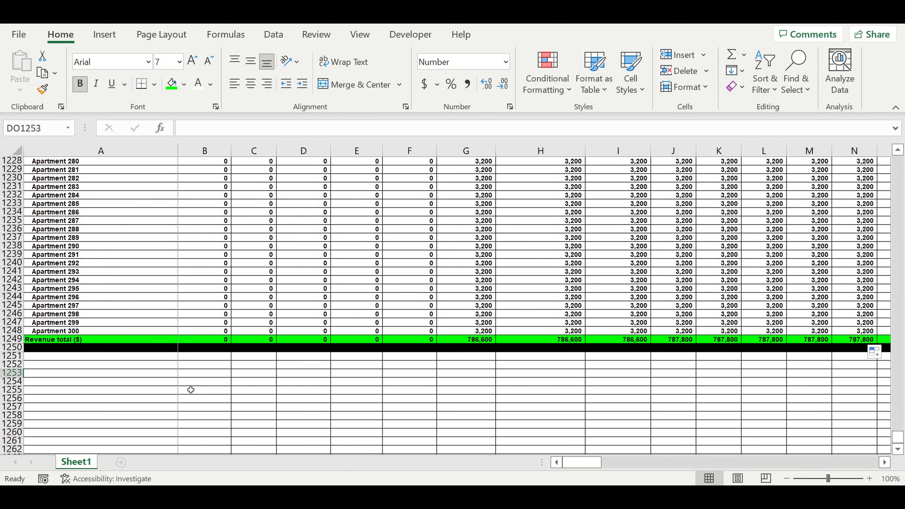
pyautogui.click(127, 381)
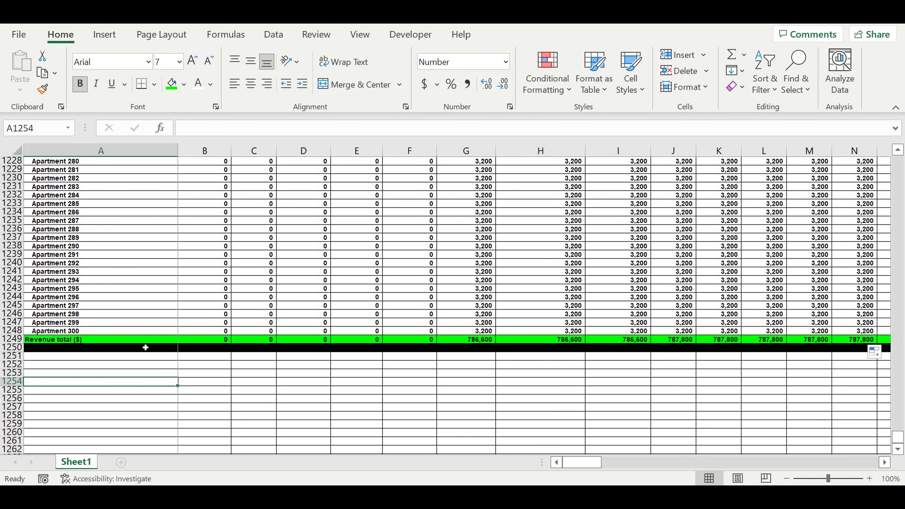